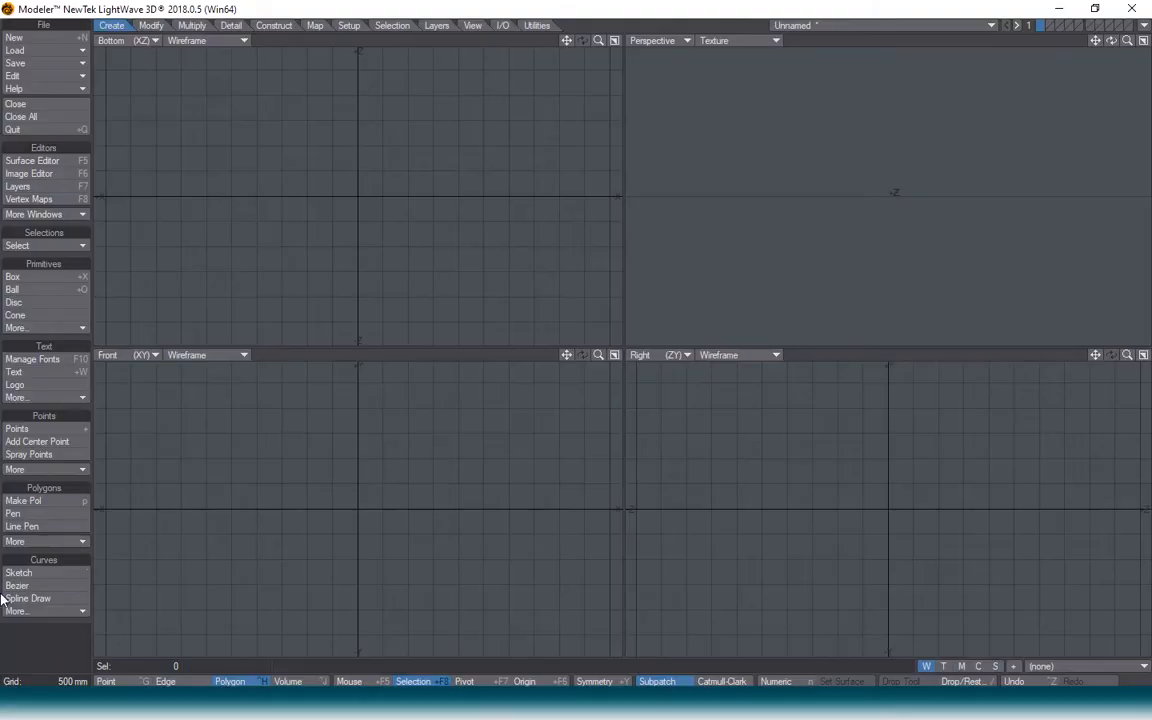
Create a 12-sided disc along the Z axis, centred on X and Y, with 200 mm radii, spanning about -4.25 m to 3.17 m.
{"action": "left_click", "coordinate": [65, 303]}
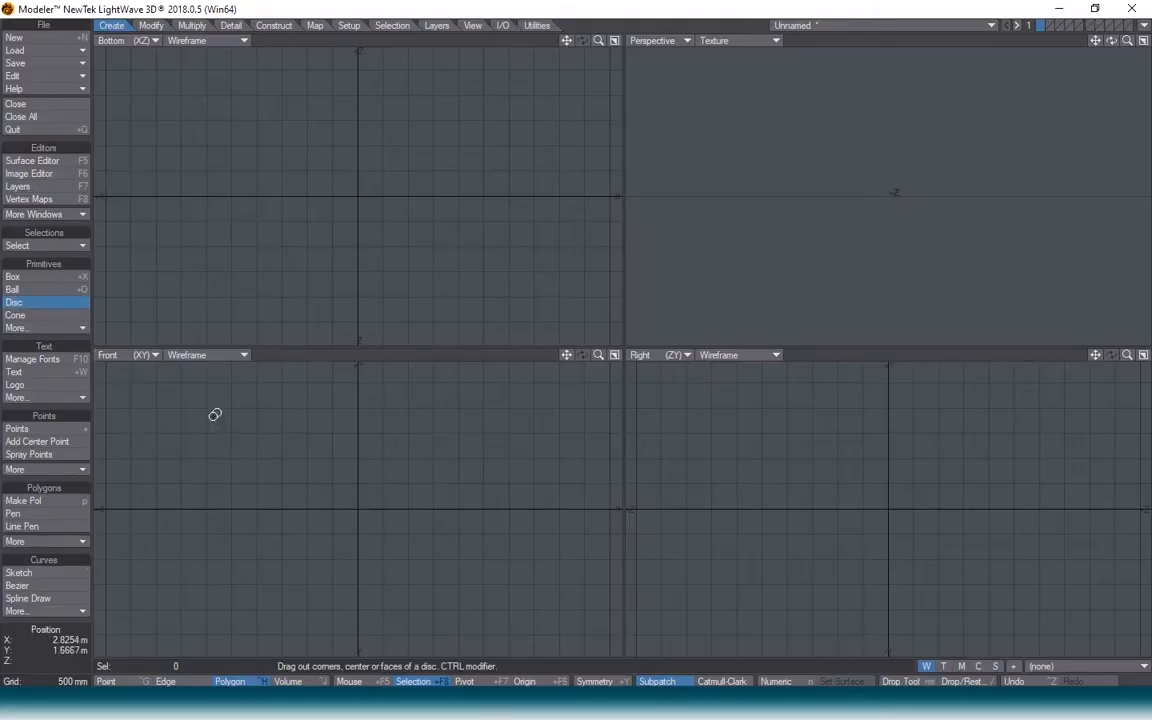
{"action": "left_click", "coordinate": [147, 357]}
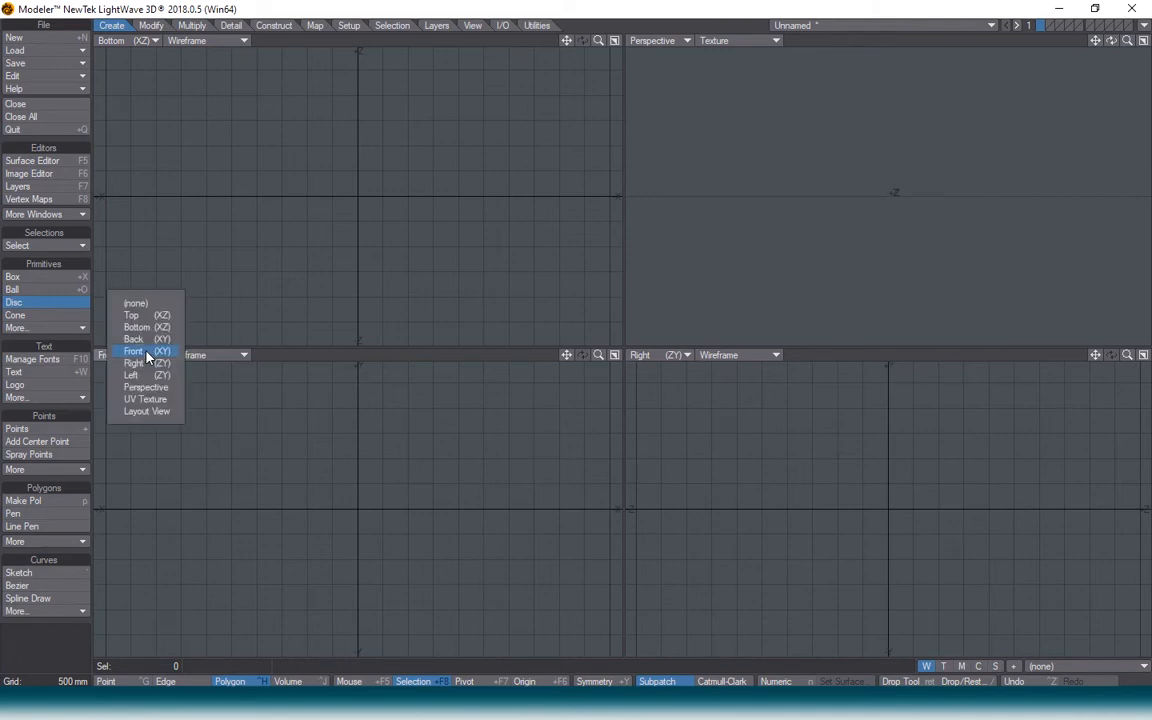
{"action": "left_click", "coordinate": [147, 359]}
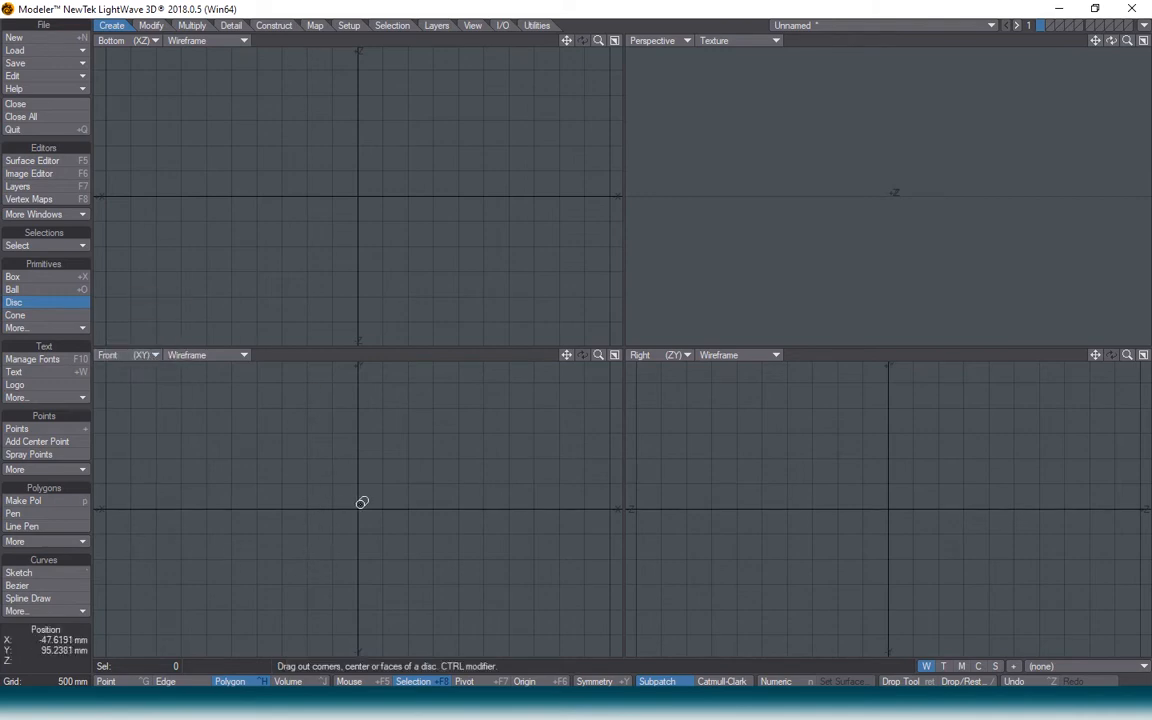
{"action": "key", "text": "n"}
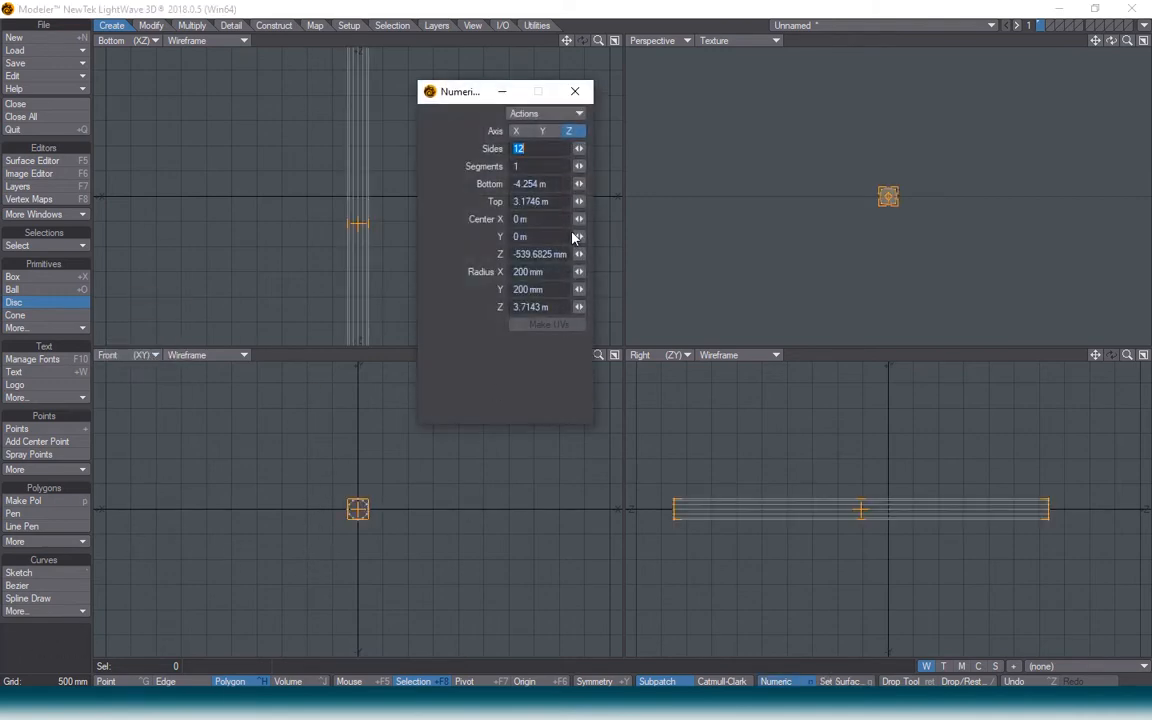
{"action": "left_click", "coordinate": [519, 152]}
{"action": "double_click", "coordinate": [531, 149]}
{"action": "double_click", "coordinate": [527, 272]}
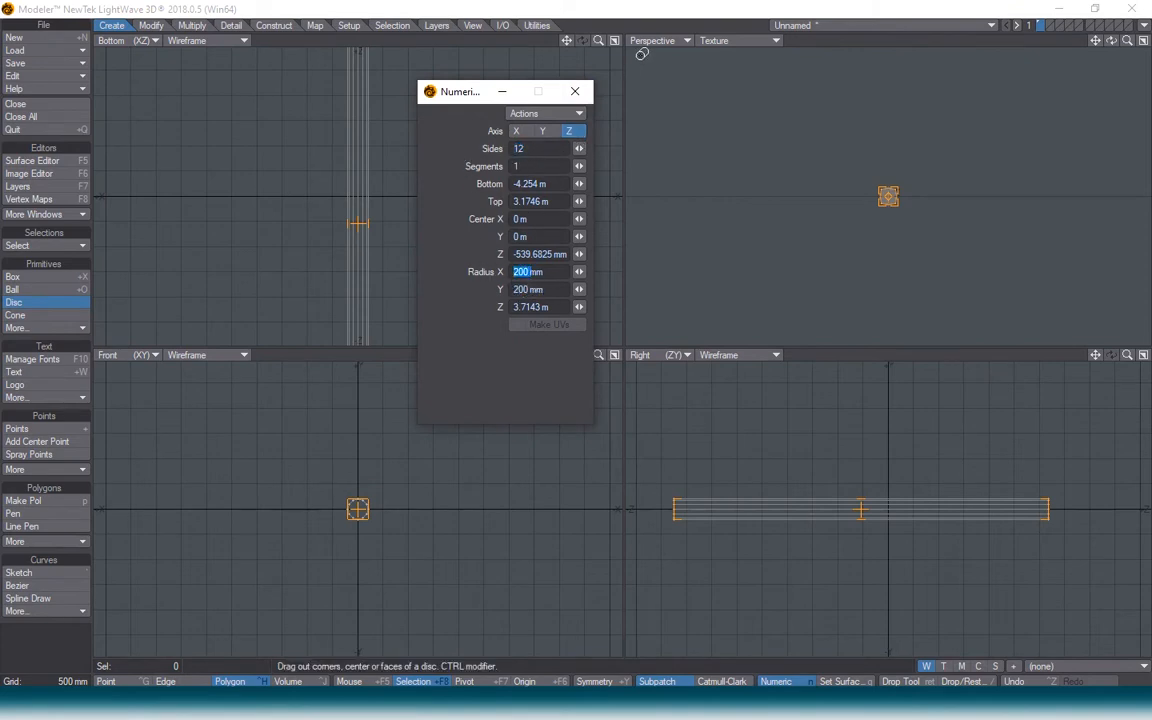
{"action": "left_click", "coordinate": [575, 91]}
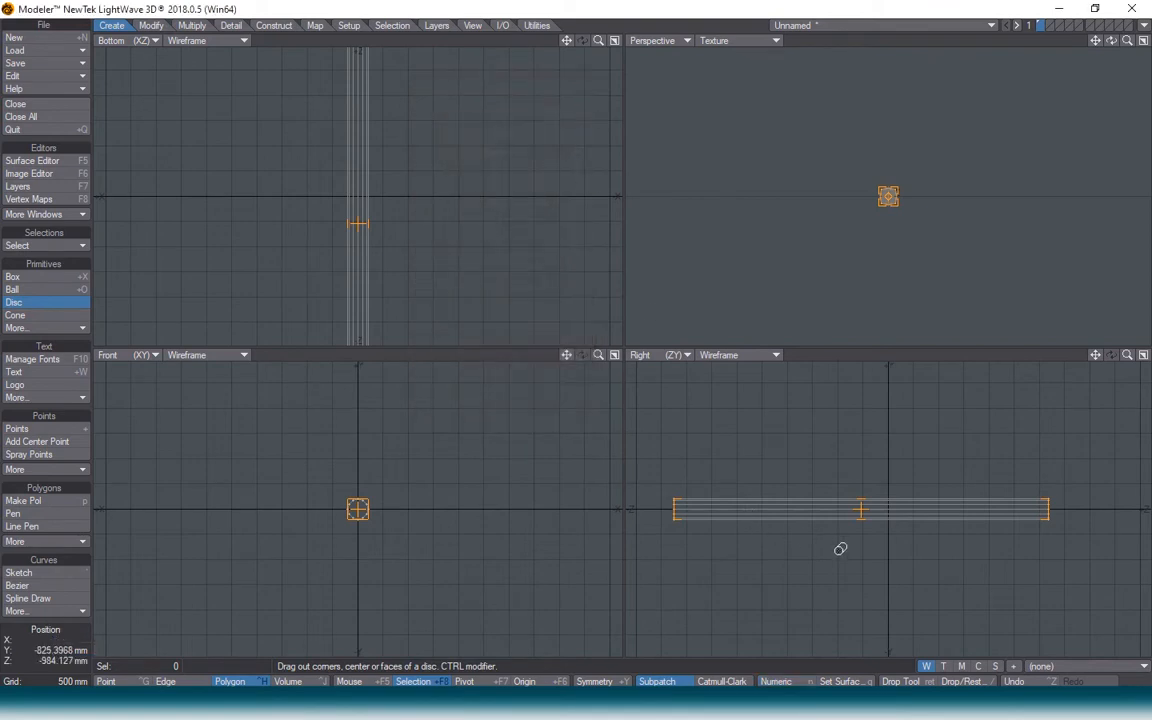
{"action": "key", "text": "space"}
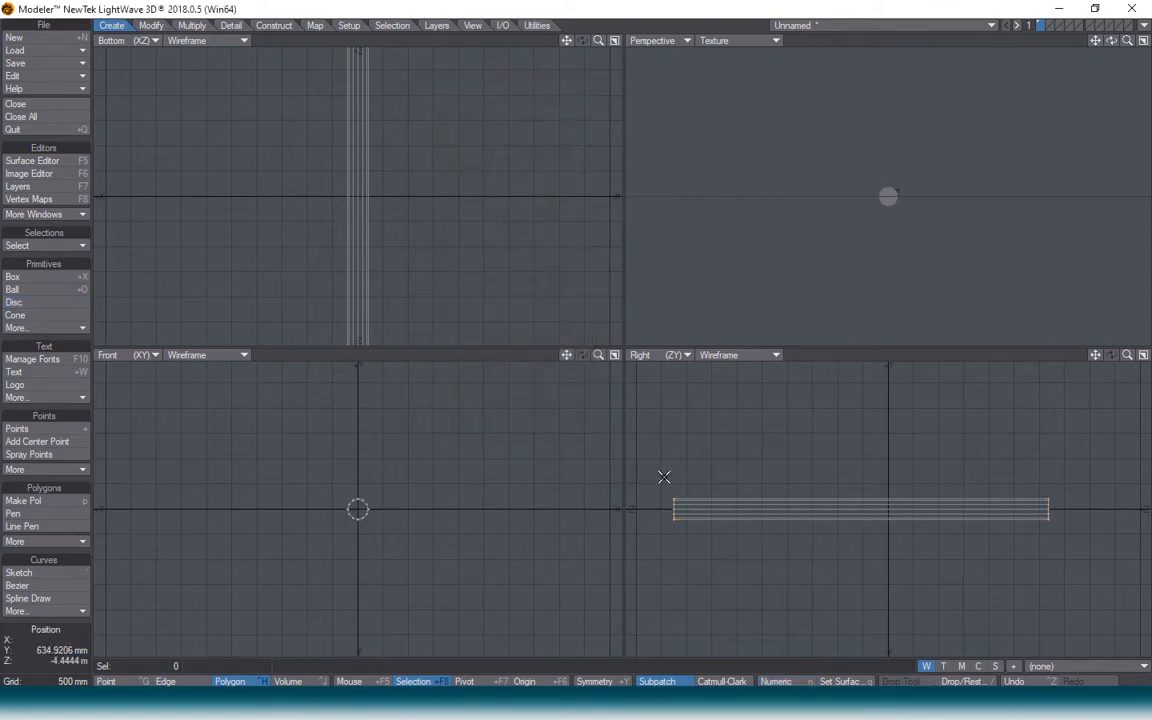
Select the cylinder's end cap on the -Z side and bevel it inward as a narrow inset without any shift.
{"action": "mouse_move", "coordinate": [700, 495]}
{"action": "right_mouse_down"}
{"action": "mouse_move", "coordinate": [708, 525]}
{"action": "mouse_move", "coordinate": [645, 510]}
{"action": "mouse_move", "coordinate": [673, 490]}
{"action": "right_mouse_up"}
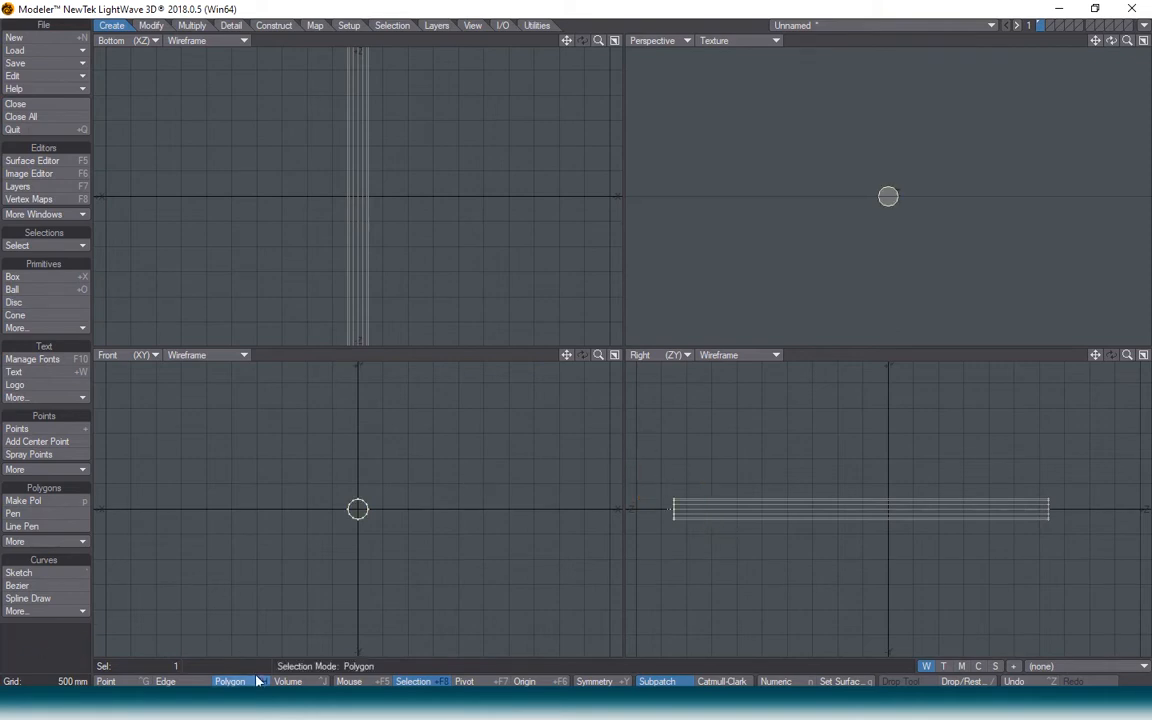
{"action": "key", "text": "shift+a"}
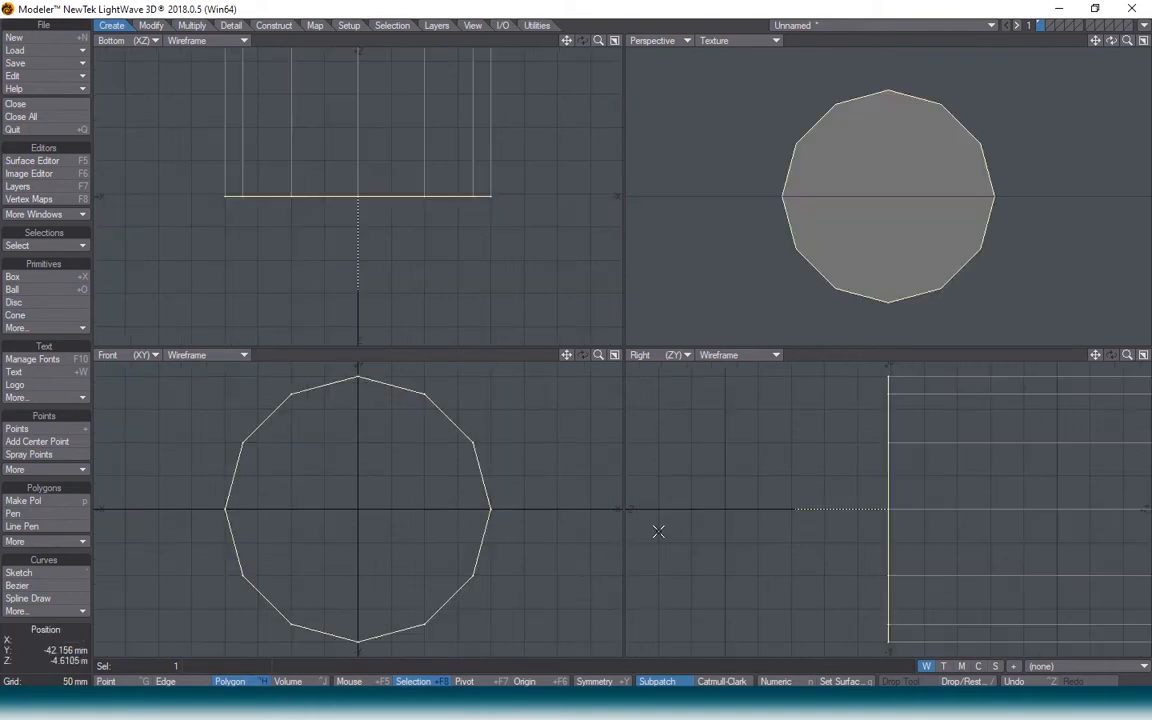
{"action": "key", "text": "b"}
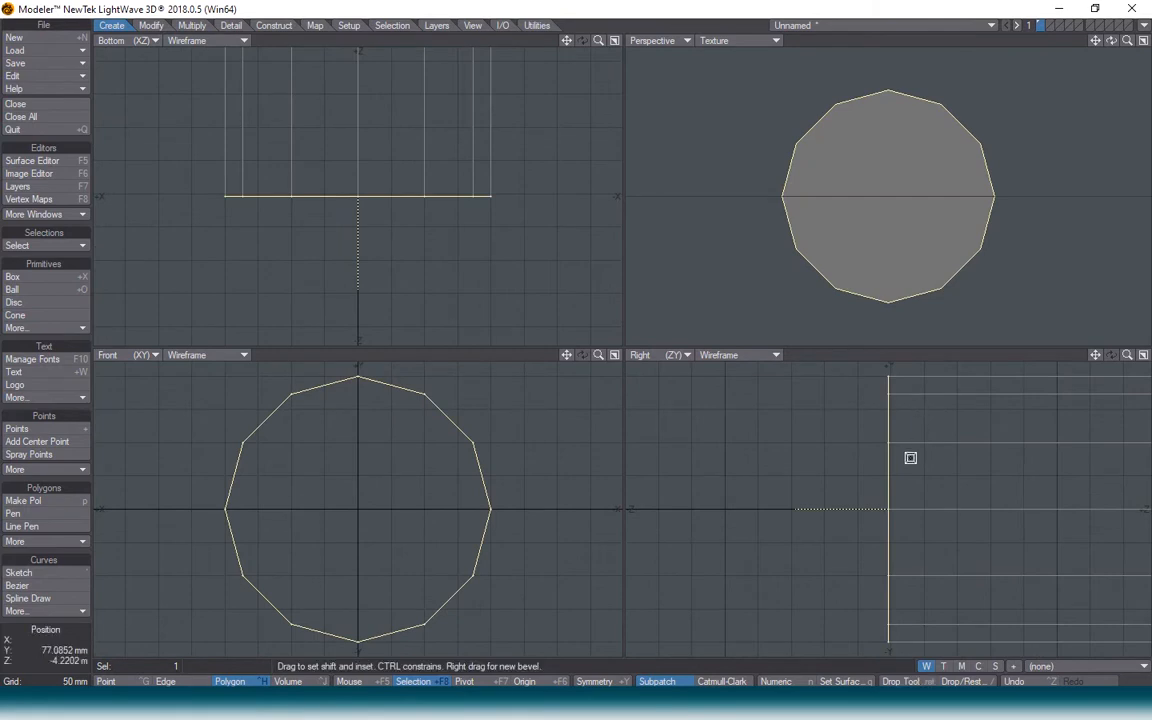
{"action": "mouse_move", "coordinate": [890, 460]}
{"action": "left_mouse_down"}
{"action": "mouse_move", "coordinate": [882, 484]}
{"action": "mouse_move", "coordinate": [861, 483]}
{"action": "mouse_move", "coordinate": [864, 458]}
{"action": "mouse_move", "coordinate": [851, 460]}
{"action": "mouse_move", "coordinate": [875, 469]}
{"action": "mouse_move", "coordinate": [866, 471]}
{"action": "mouse_move", "coordinate": [876, 456]}
{"action": "left_mouse_up"}
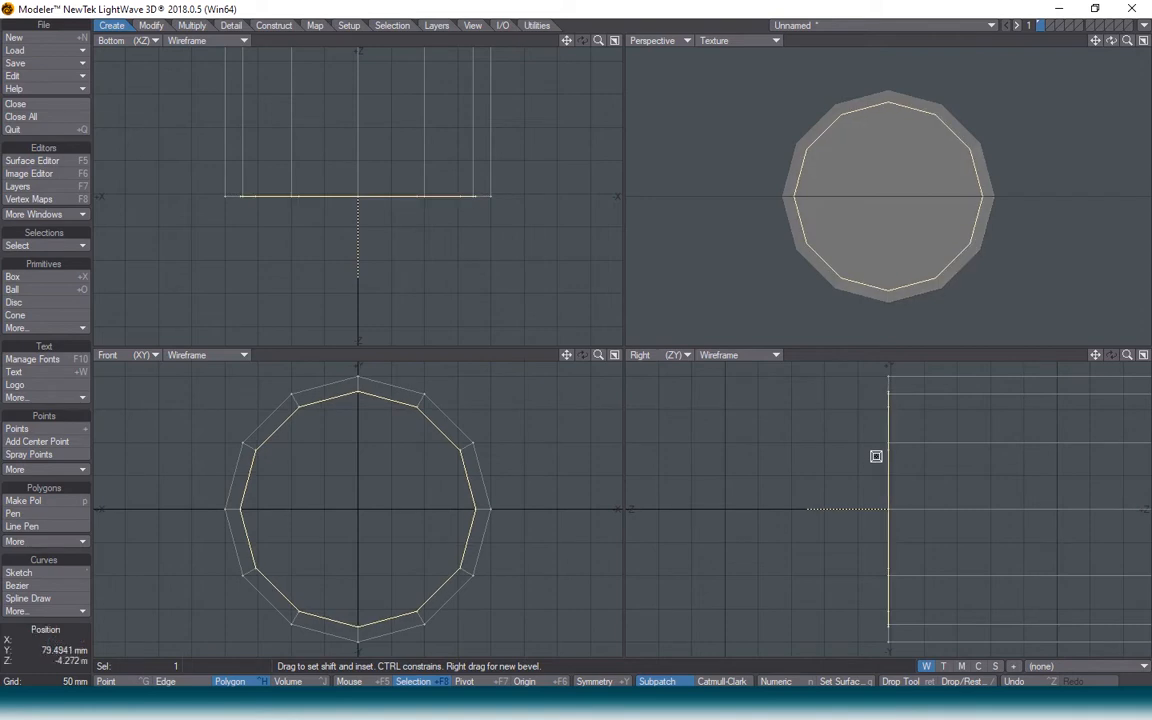
Move the inset end face along Z deep into the cylinder to hollow out the barrel, and deselect it.
{"action": "key", "text": "t"}
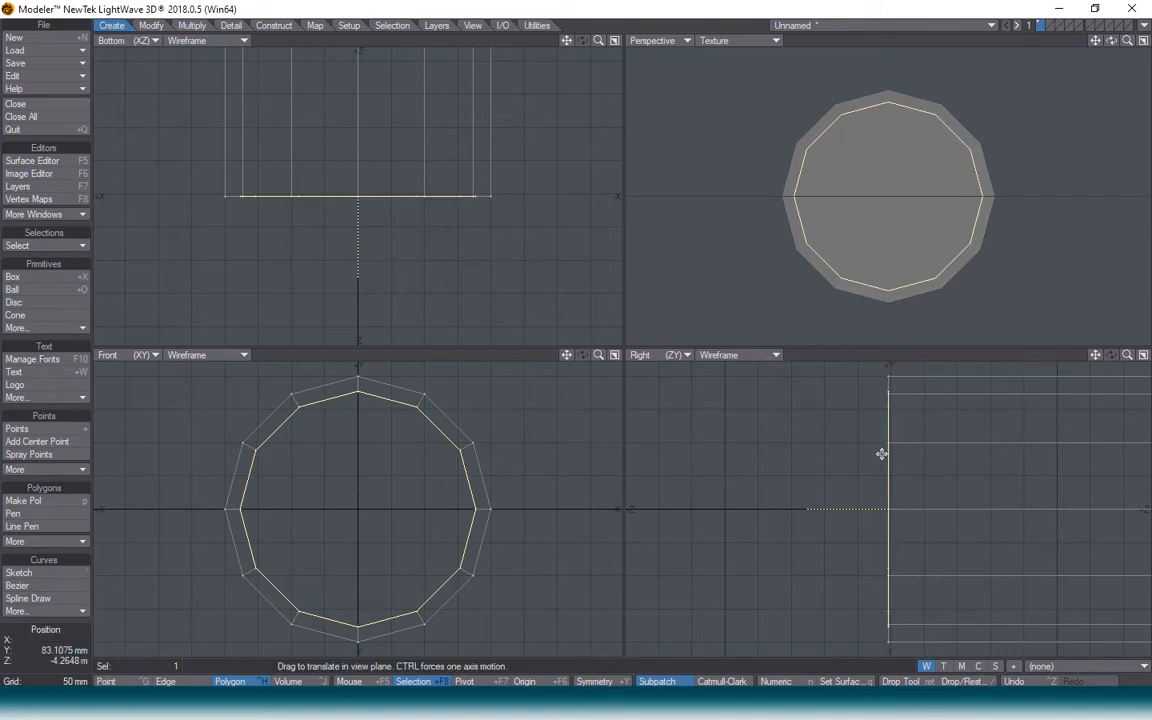
{"action": "left_click_drag", "start_coordinate": [889, 461], "coordinate": [1150, 461], "text": "ctrl"}
{"action": "key", "text": "Return"}
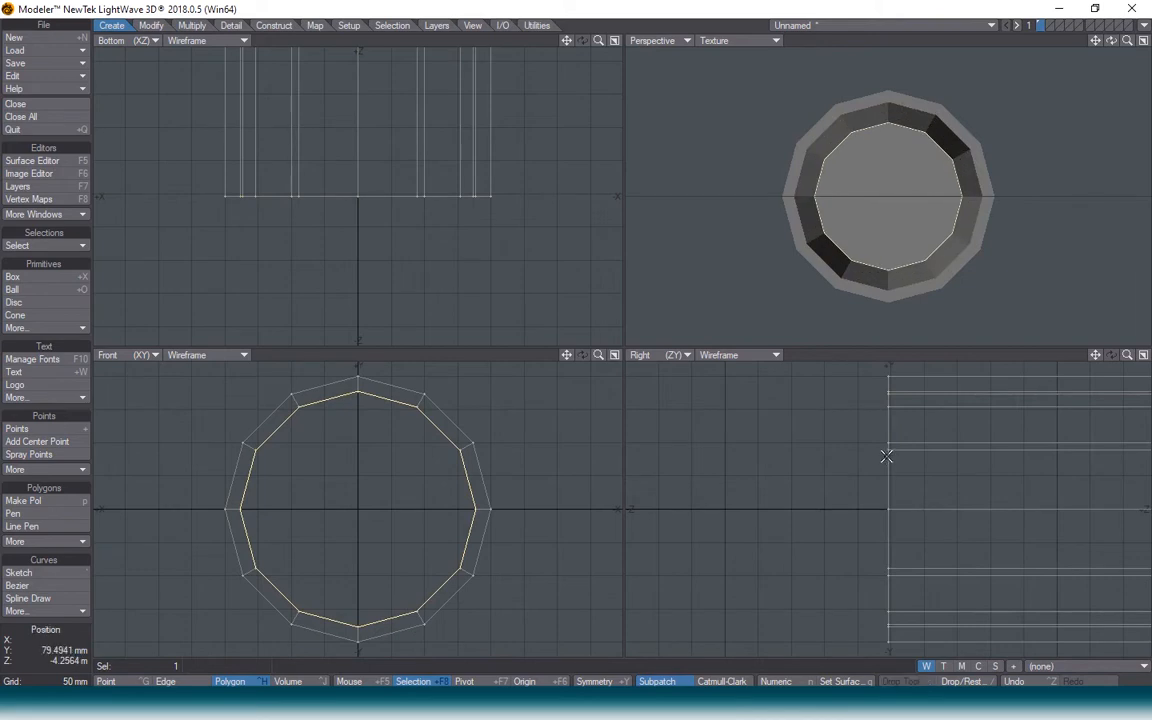
{"action": "scroll", "coordinate": [872, 446], "scroll_direction": "down", "scroll_amount": 4}
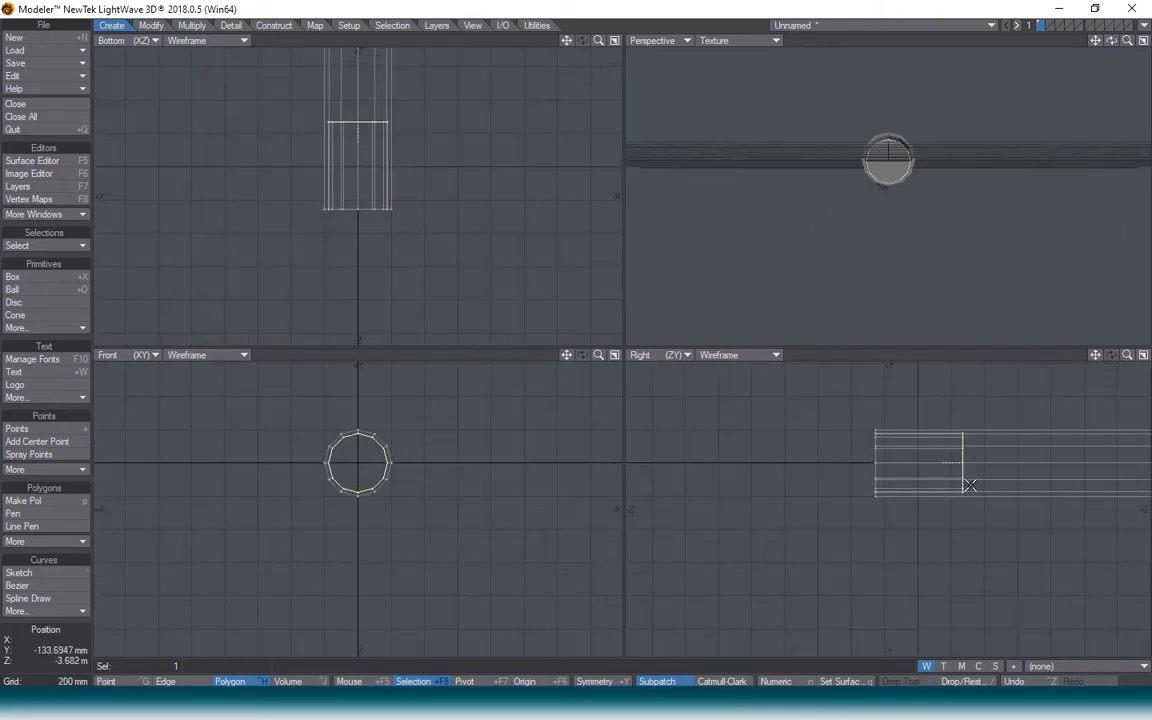
{"action": "scroll", "coordinate": [969, 482], "scroll_direction": "down", "scroll_amount": 2}
{"action": "key", "text": "t"}
{"action": "left_click_drag", "start_coordinate": [952, 483], "coordinate": [1109, 483], "text": "ctrl"}
{"action": "key", "text": "Return"}
{"action": "key", "text": "slash"}
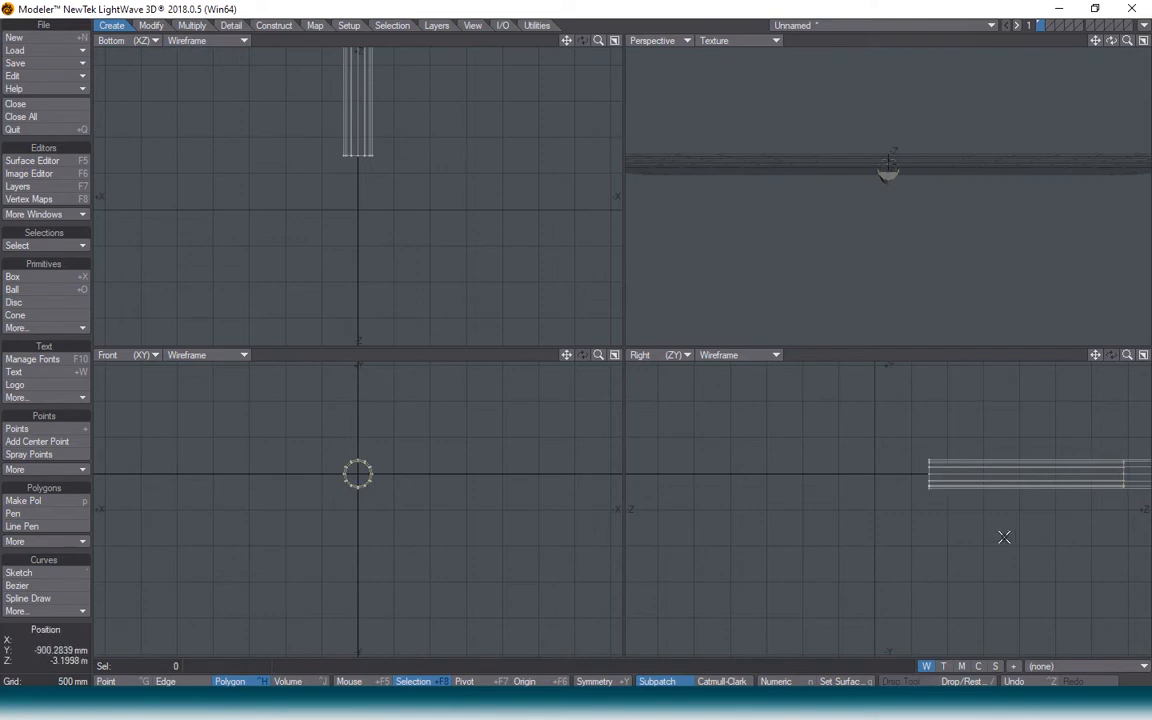
Copy the barrel's twelve outer side polygons and place the duplicate tube directly below the barrel.
{"action": "key", "text": "ctrl+g"}
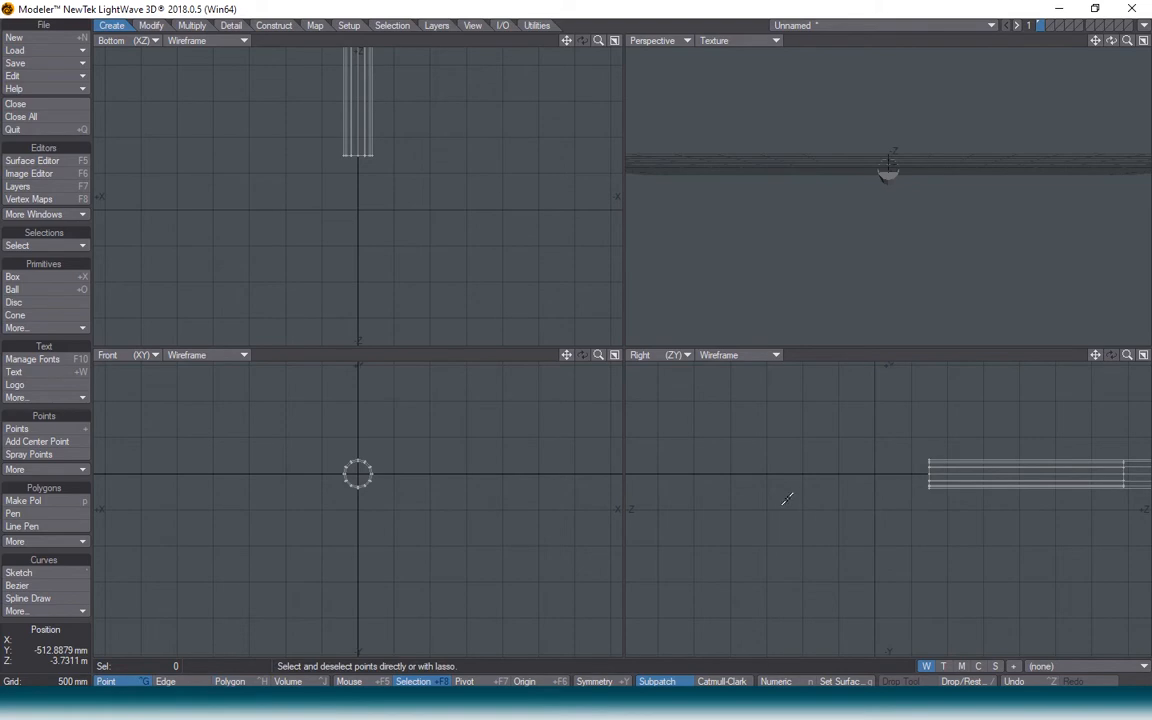
{"action": "left_click_drag", "start_coordinate": [989, 496], "coordinate": [808, 488], "text": "alt"}
{"action": "scroll", "coordinate": [762, 510], "scroll_direction": "down", "scroll_amount": 6}
{"action": "scroll", "coordinate": [762, 509], "scroll_direction": "up", "scroll_amount": 3}
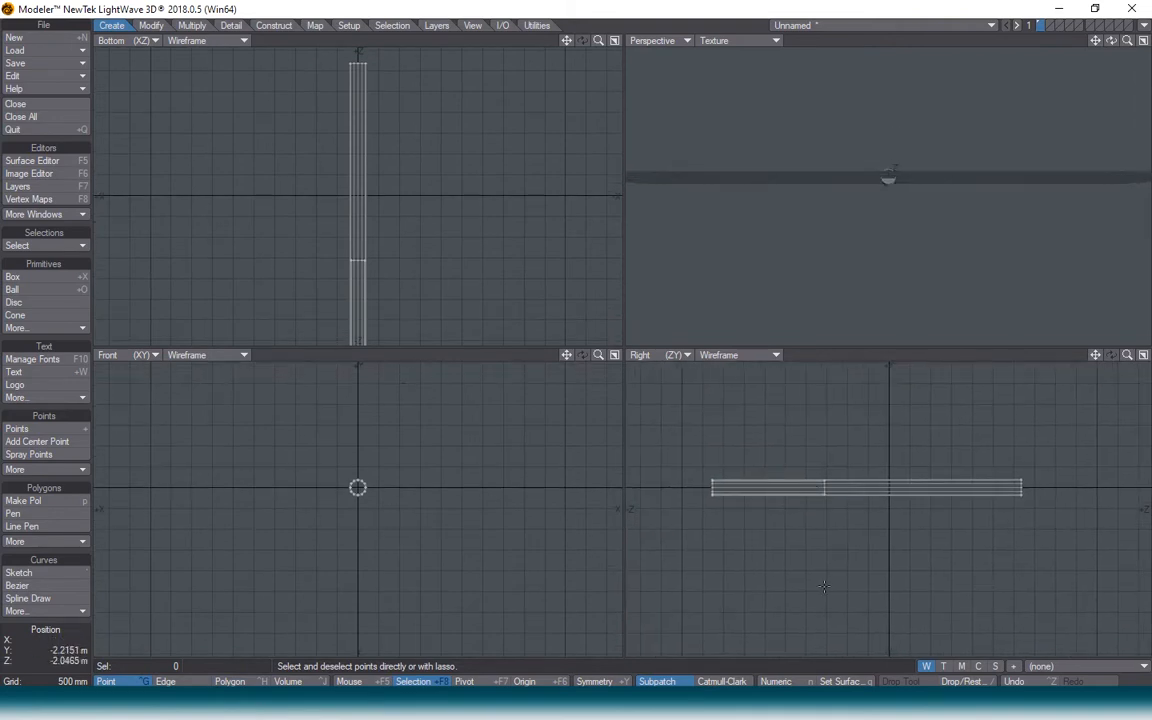
{"action": "scroll", "coordinate": [834, 490], "scroll_direction": "up", "scroll_amount": 2}
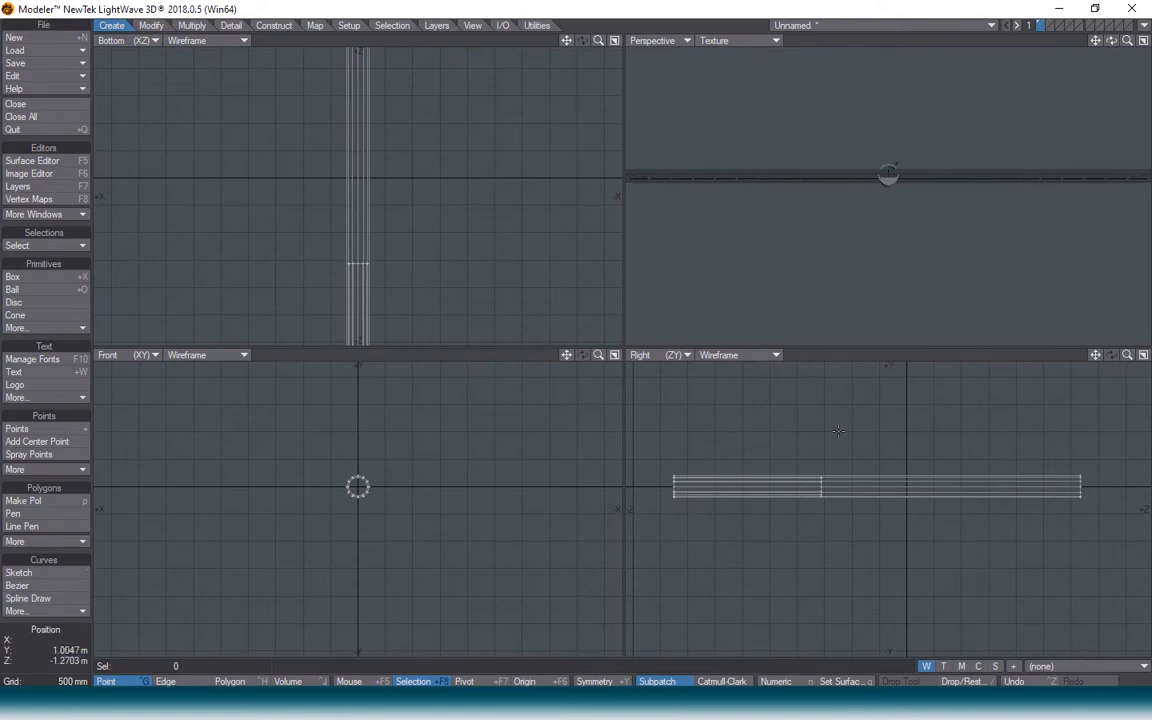
{"action": "key", "text": "ctrl+h"}
{"action": "left_click_drag", "start_coordinate": [874, 464], "coordinate": [868, 510]}
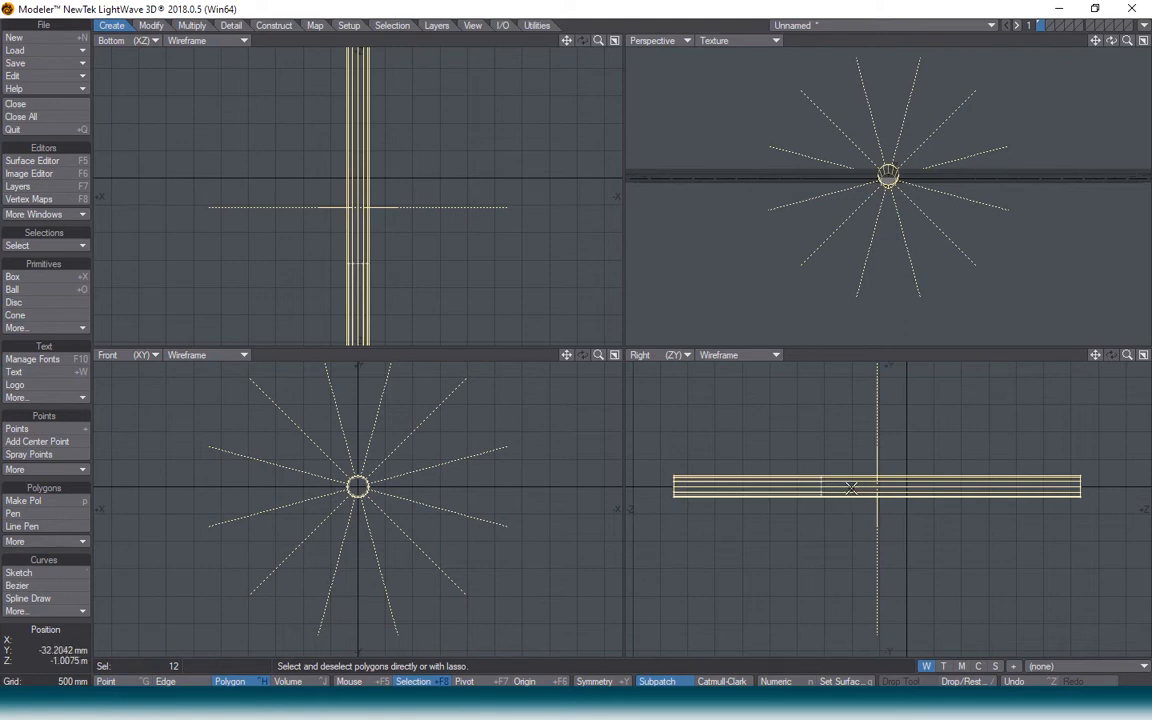
{"action": "key", "text": "t"}
{"action": "mouse_move", "coordinate": [850, 487]}
{"action": "left_mouse_down"}
{"action": "mouse_move", "coordinate": [850, 515]}
{"action": "mouse_move", "coordinate": [851, 487]}
{"action": "left_mouse_up"}
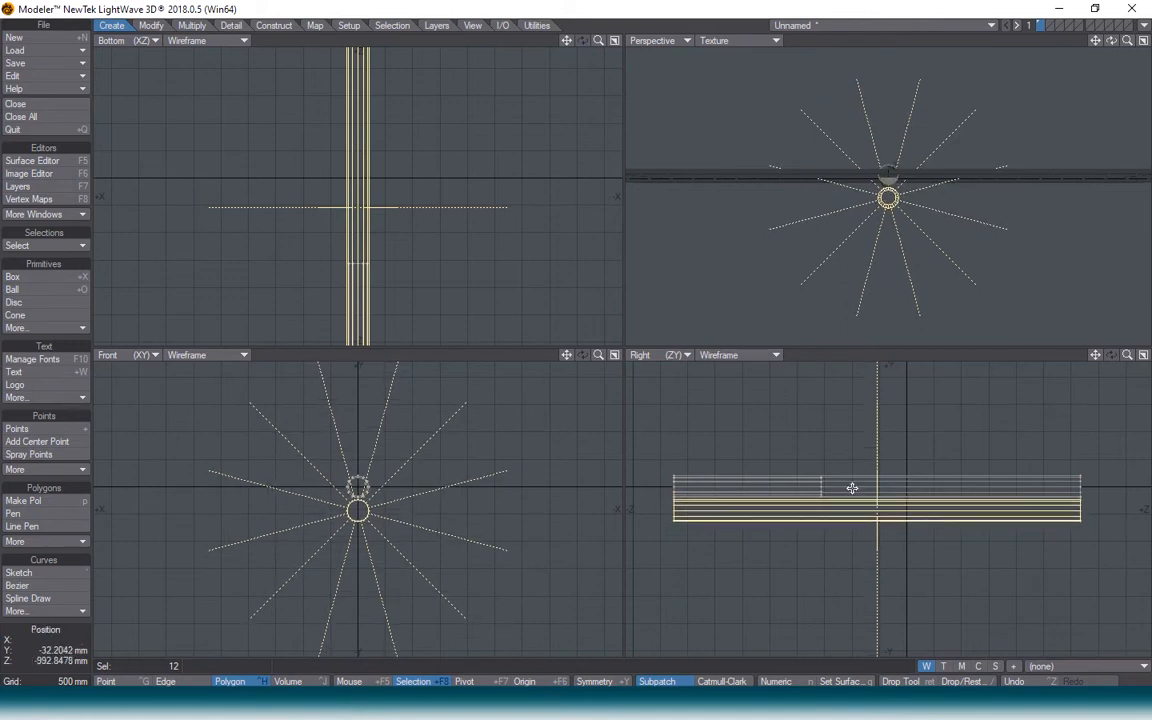
Scale the duplicate tube down evenly to a thin rod and raise it close beneath the barrel.
{"action": "key", "text": "shift+h"}
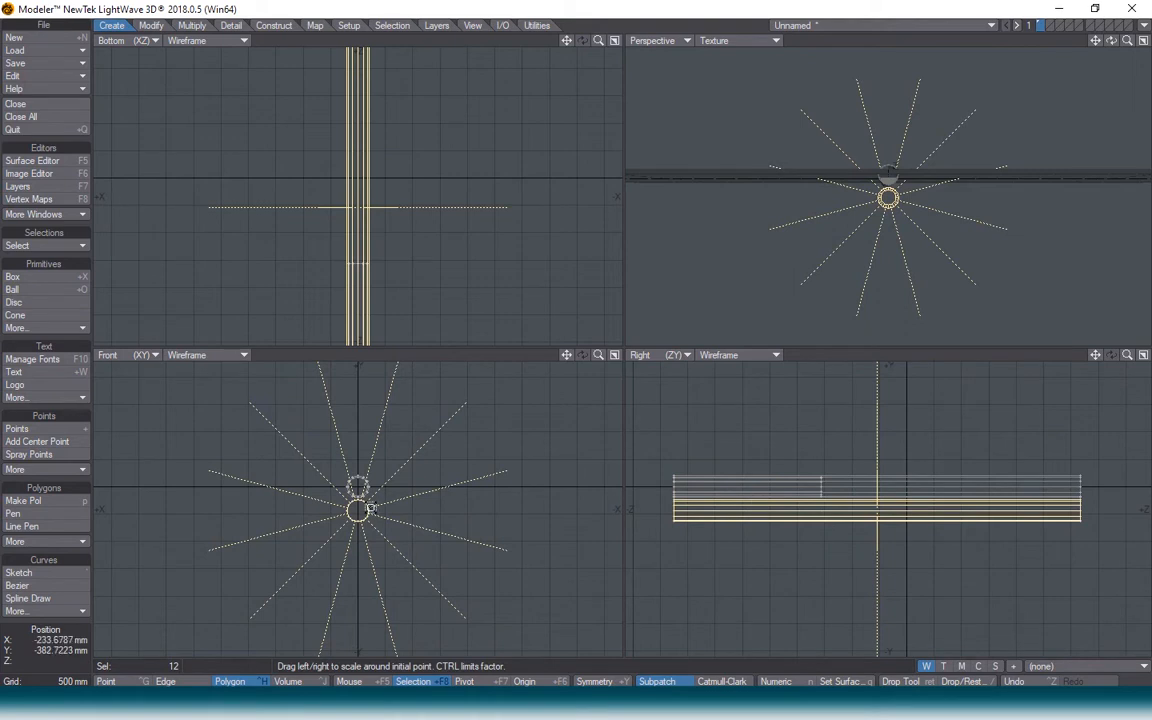
{"action": "left_click_drag", "start_coordinate": [368, 506], "coordinate": [294, 506]}
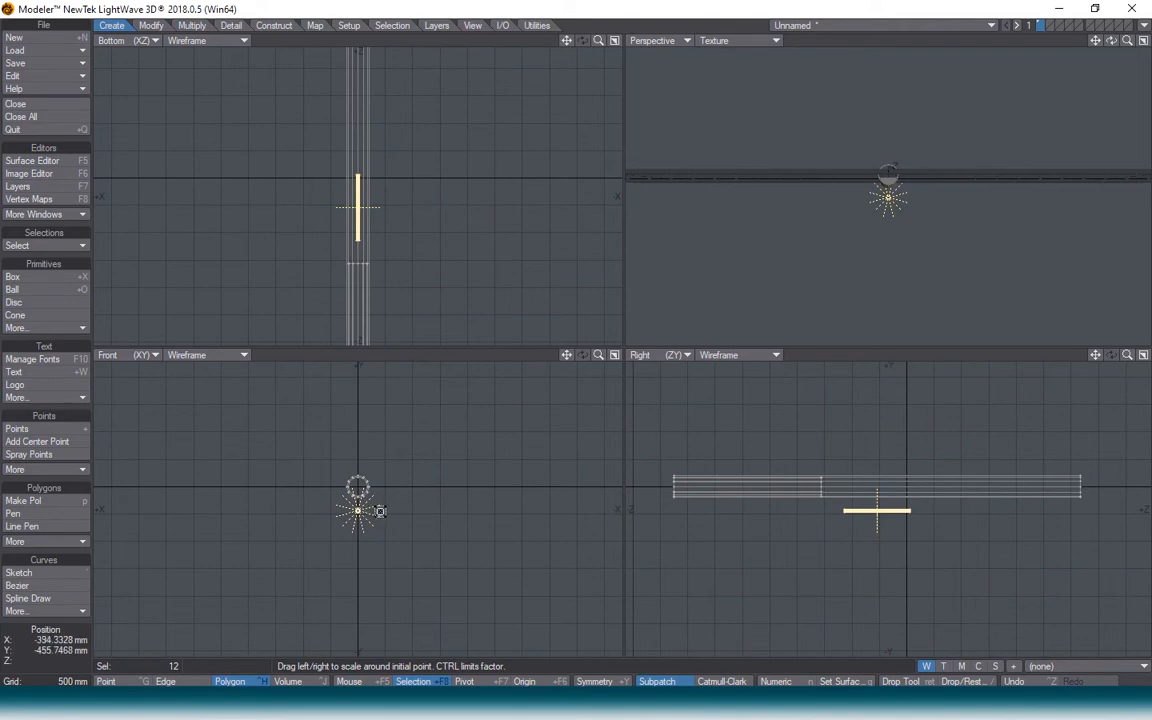
{"action": "scroll", "coordinate": [401, 504], "scroll_direction": "up", "scroll_amount": 5}
{"action": "scroll", "coordinate": [401, 504], "scroll_direction": "up", "scroll_amount": 2}
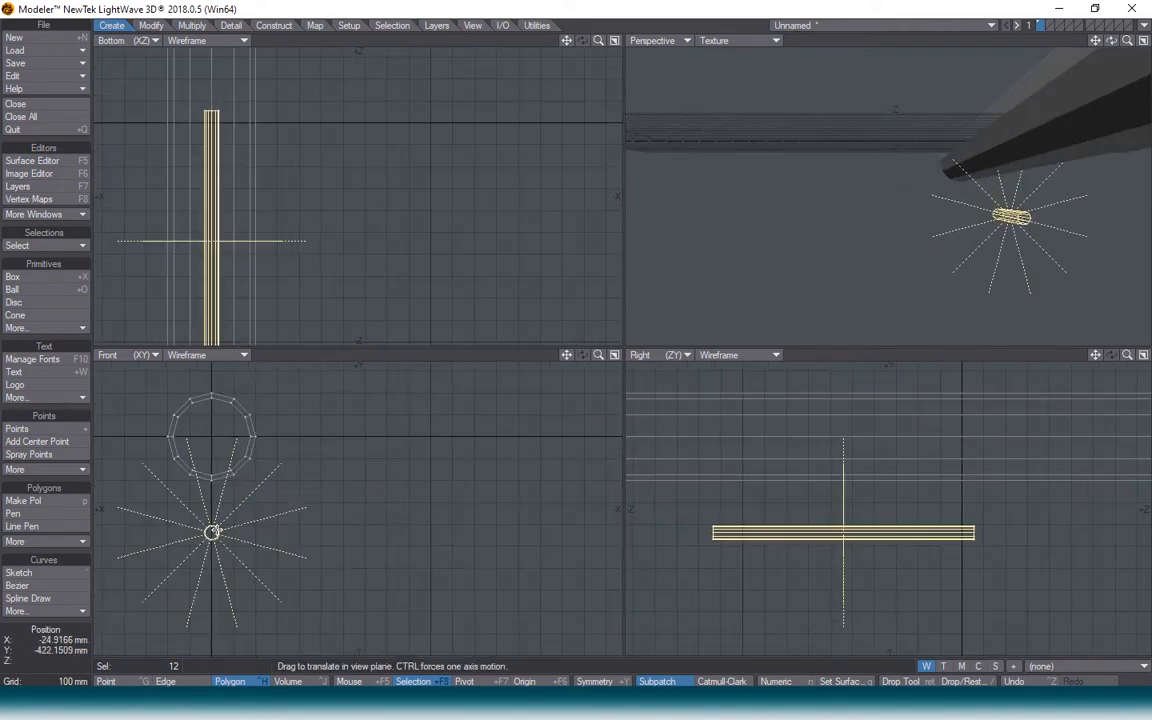
{"action": "left_click_drag", "start_coordinate": [212, 532], "coordinate": [212, 494]}
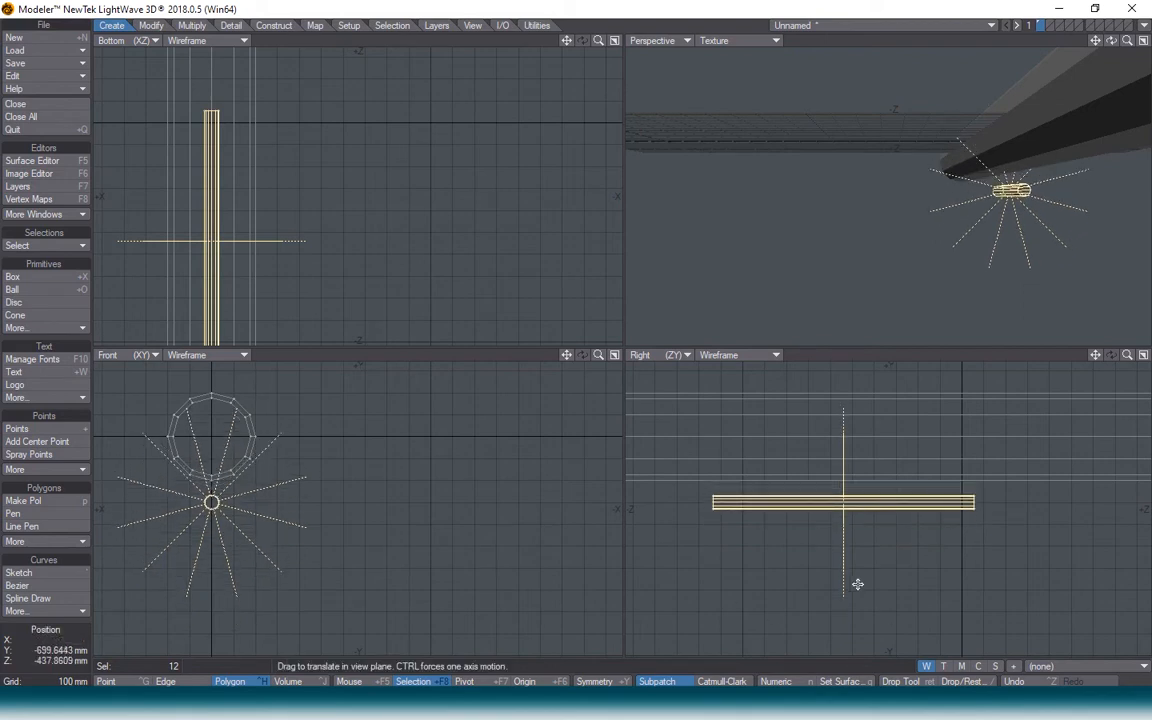
Stretch the thin rod along Z only, to about the full length of the barrel.
{"action": "scroll", "coordinate": [800, 510], "scroll_direction": "down", "scroll_amount": 2}
{"action": "scroll", "coordinate": [800, 510], "scroll_direction": "down", "scroll_amount": 4}
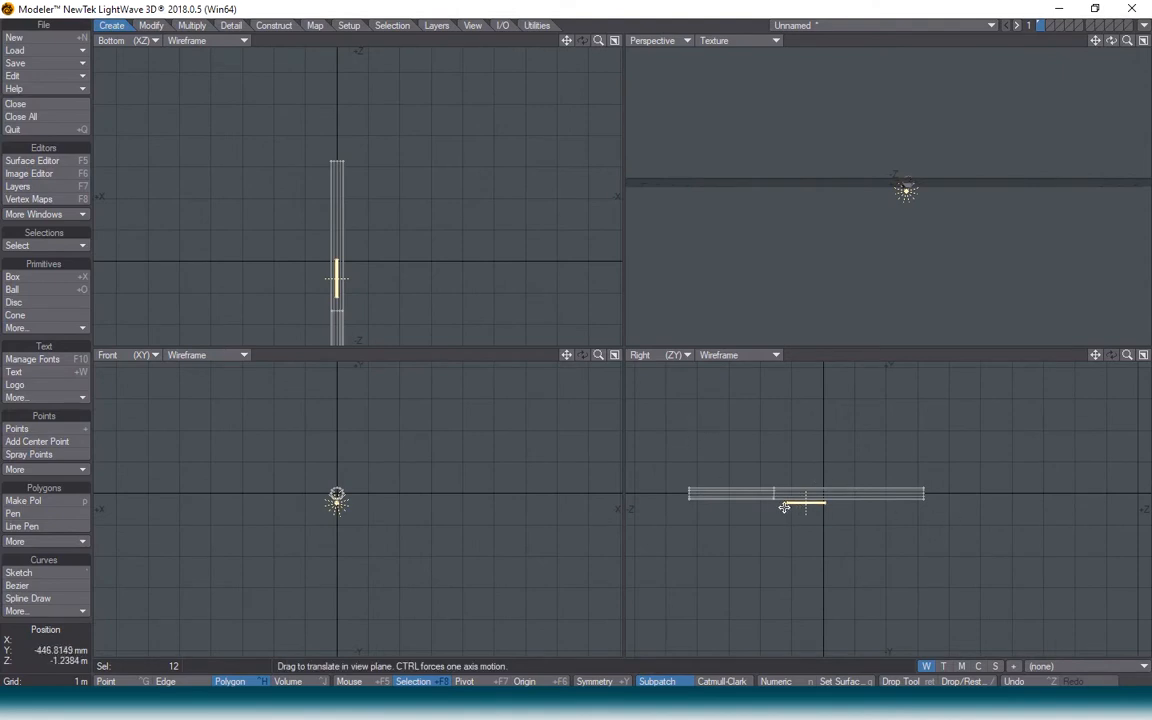
{"action": "key", "text": "h"}
{"action": "left_click_drag", "start_coordinate": [806, 503], "coordinate": [1077, 503]}
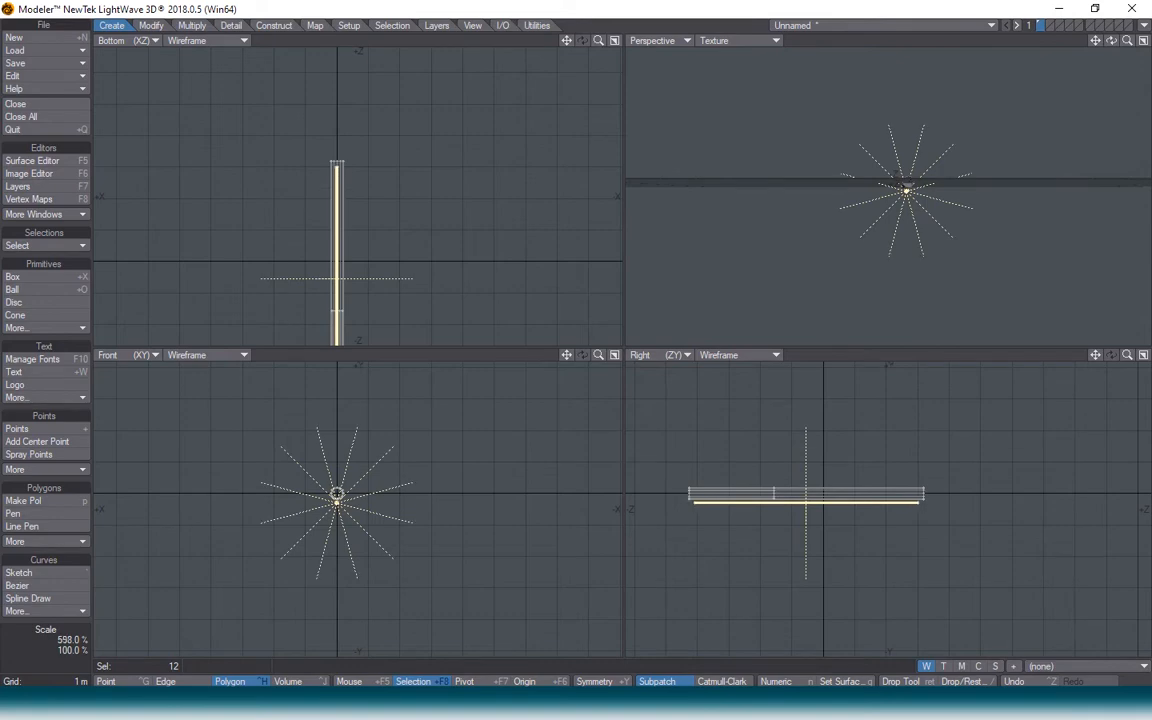
Shorten the thin rod slightly and shift it toward +Z so it ends short of the muzzle, comparing with the reference photo.
{"action": "left_click", "coordinate": [652, 704]}
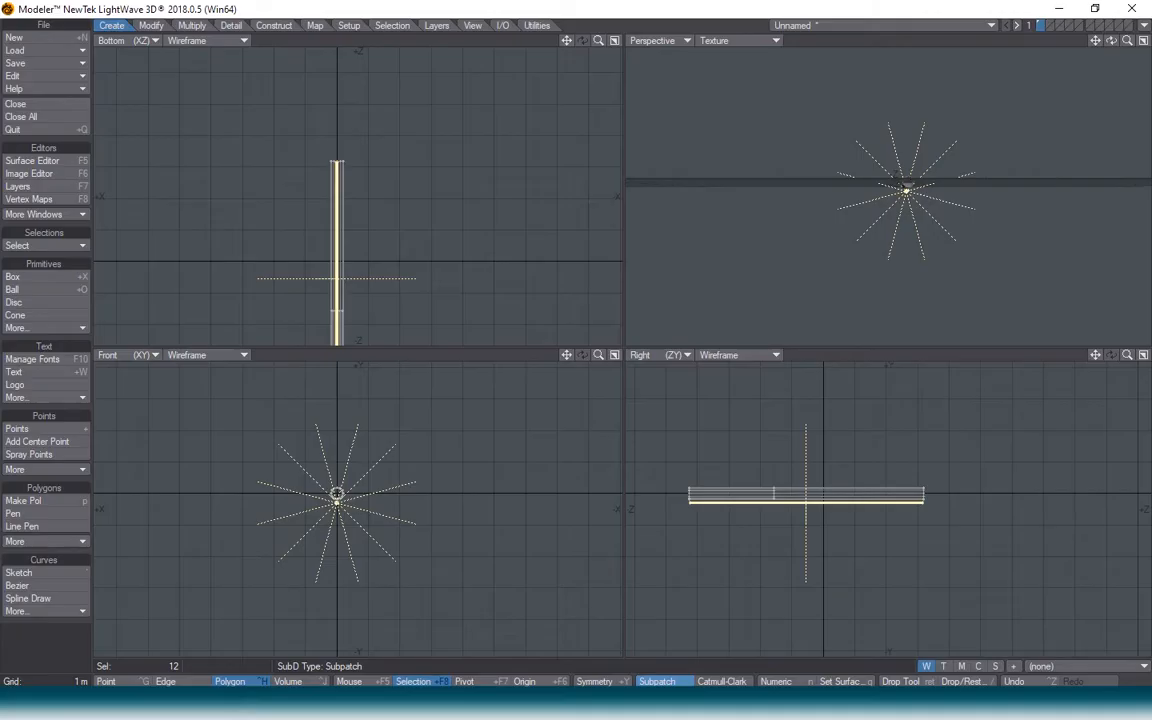
{"action": "key", "text": "h"}
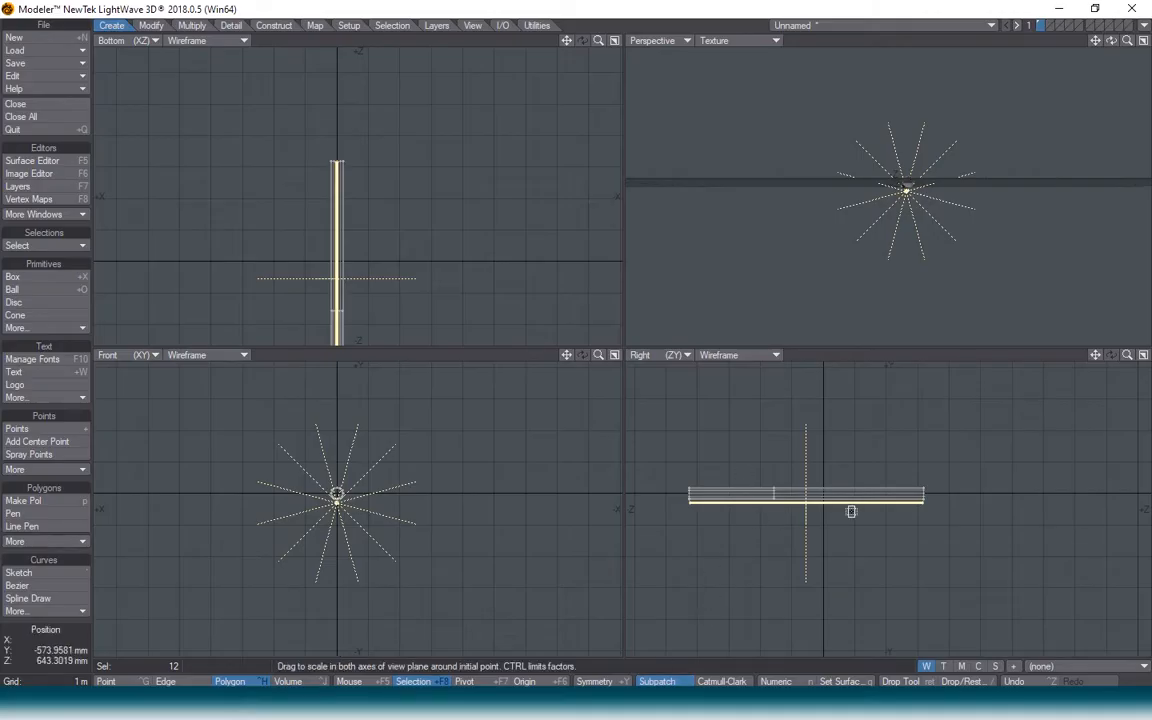
{"action": "left_click_drag", "start_coordinate": [826, 503], "coordinate": [831, 503]}
{"action": "key", "text": "t"}
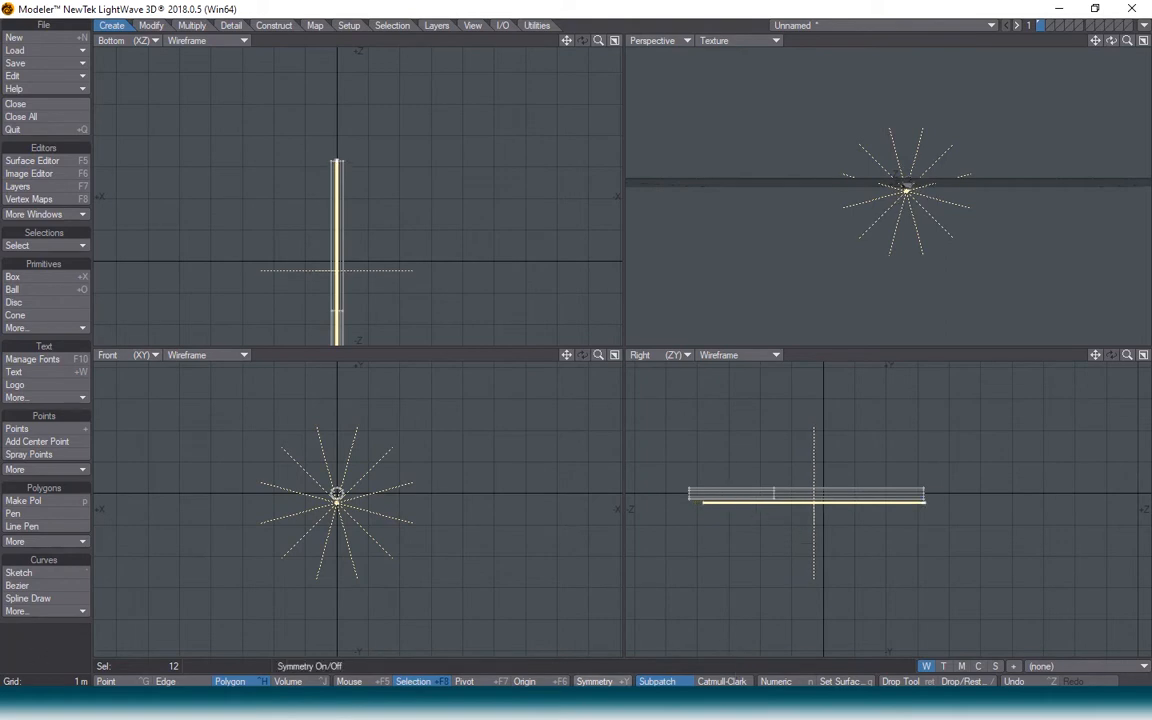
{"action": "left_click", "coordinate": [600, 704]}
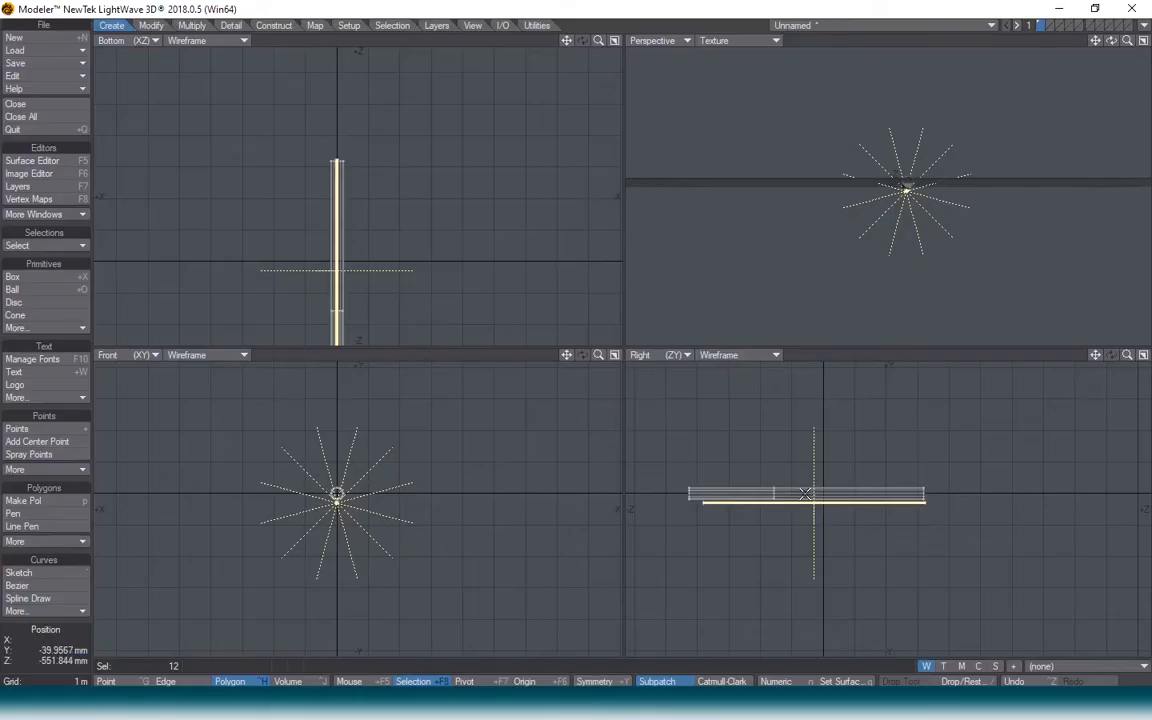
Duplicate the barrel's twelve outer side polygons and scale the copy along Z only into a short sleeve.
{"action": "key", "text": "u"}
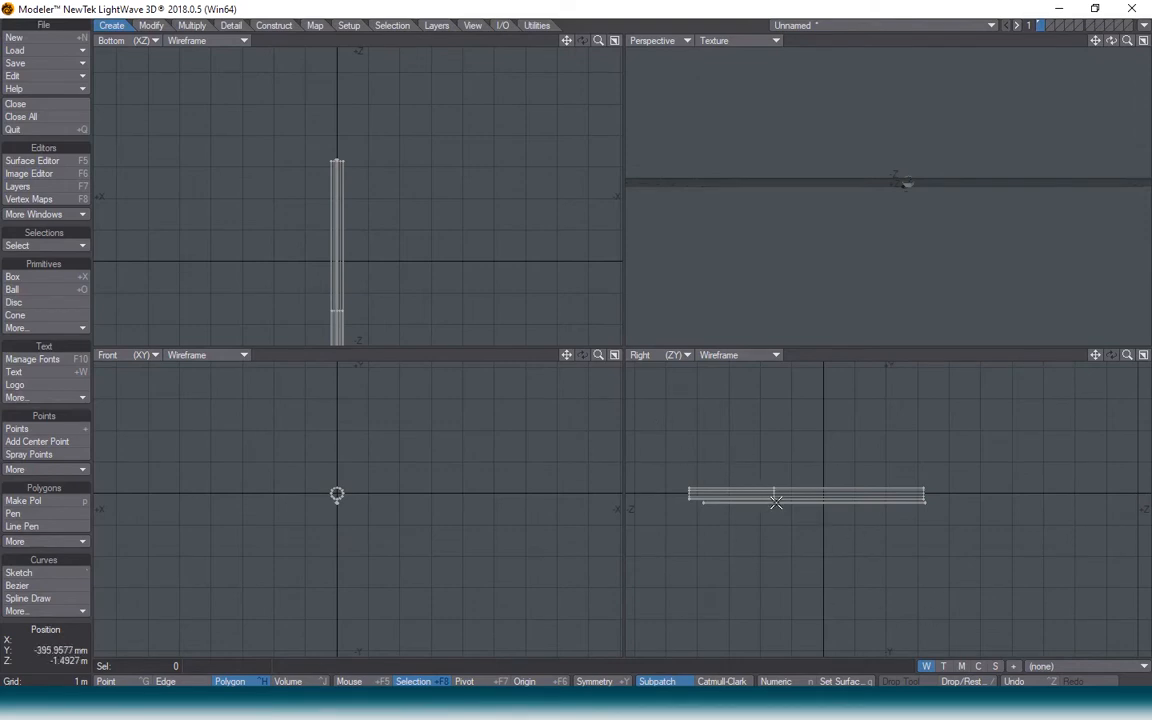
{"action": "key", "text": "/"}
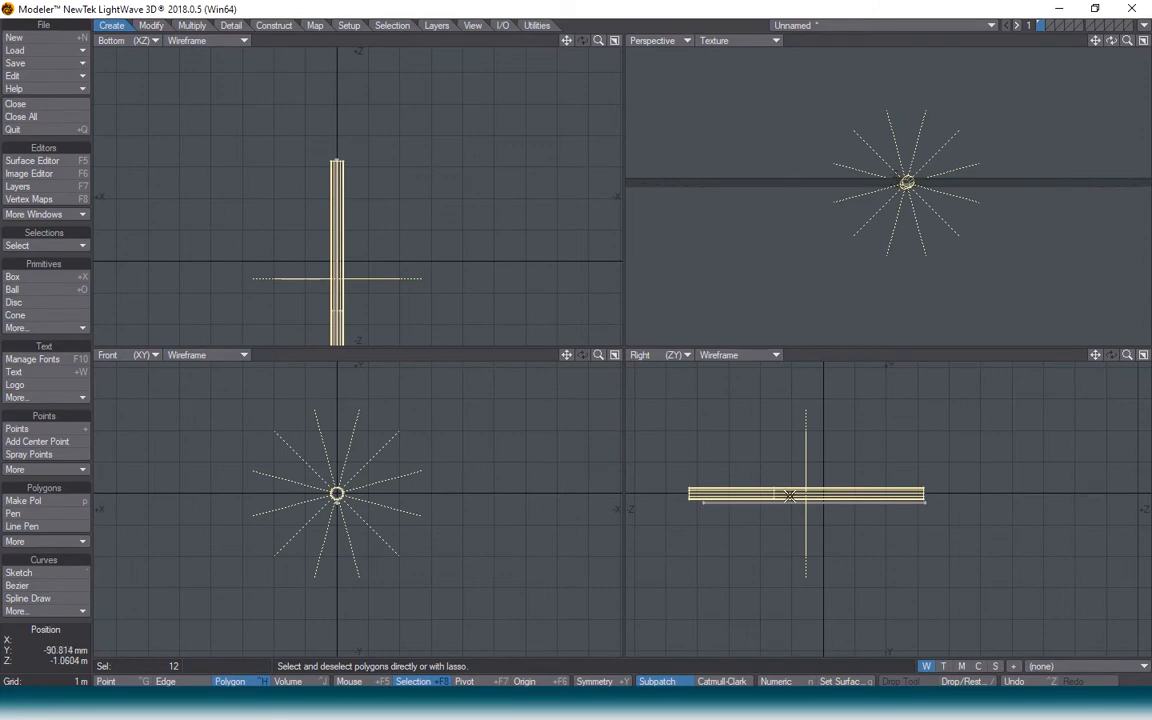
{"action": "key", "text": "h"}
{"action": "left_click_drag", "start_coordinate": [807, 494], "coordinate": [712, 494], "text": "ctrl"}
Move the short sleeve along Z to the barrel's muzzle end and bring up the AK-47 reference photo for comparison.
{"action": "key", "text": "t"}
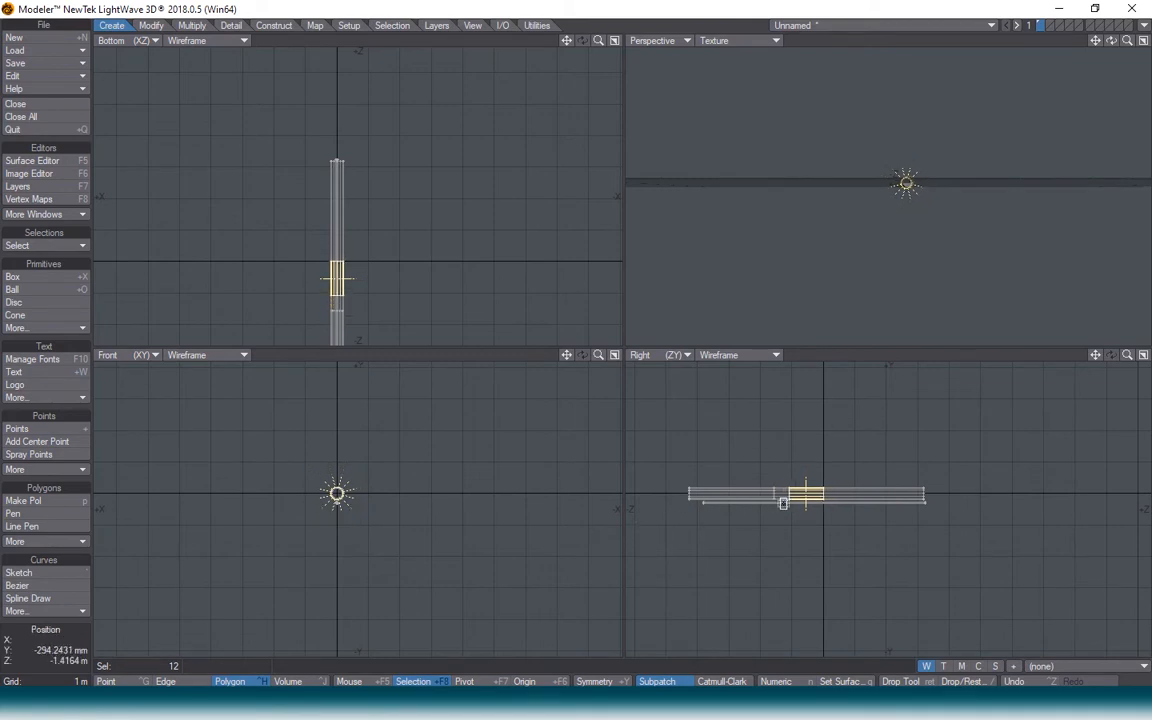
{"action": "left_click_drag", "start_coordinate": [817, 513], "coordinate": [716, 492]}
{"action": "left_click_drag", "start_coordinate": [715, 493], "coordinate": [710, 493]}
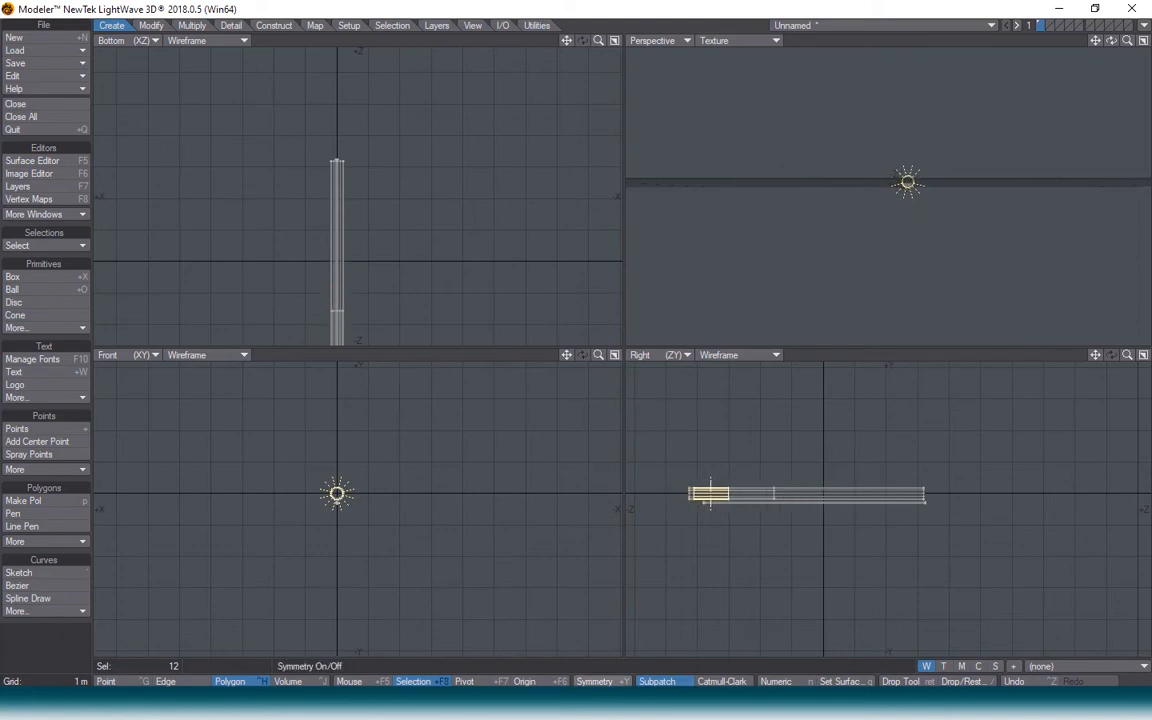
{"action": "left_click", "coordinate": [578, 704]}
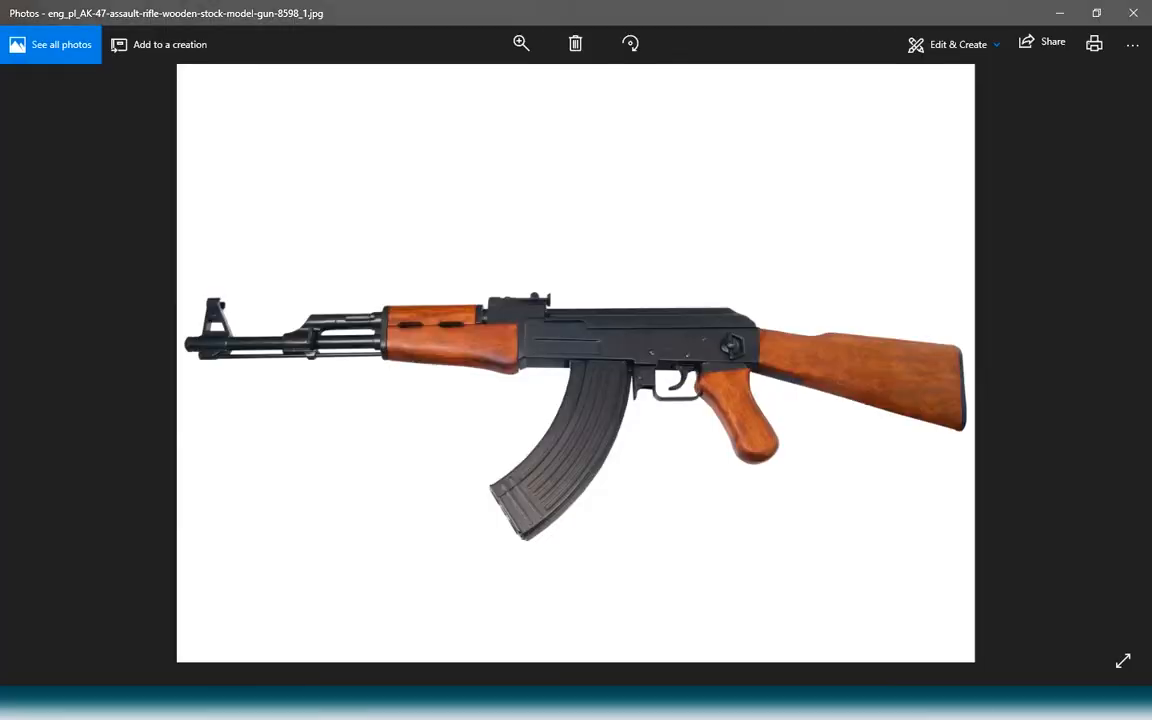
Switch back to LightWave Modeler and scale the muzzle sleeve to a diameter slightly larger than the barrel's, finishing with a 75% uniform scale.
{"action": "key", "text": "alt+Tab"}
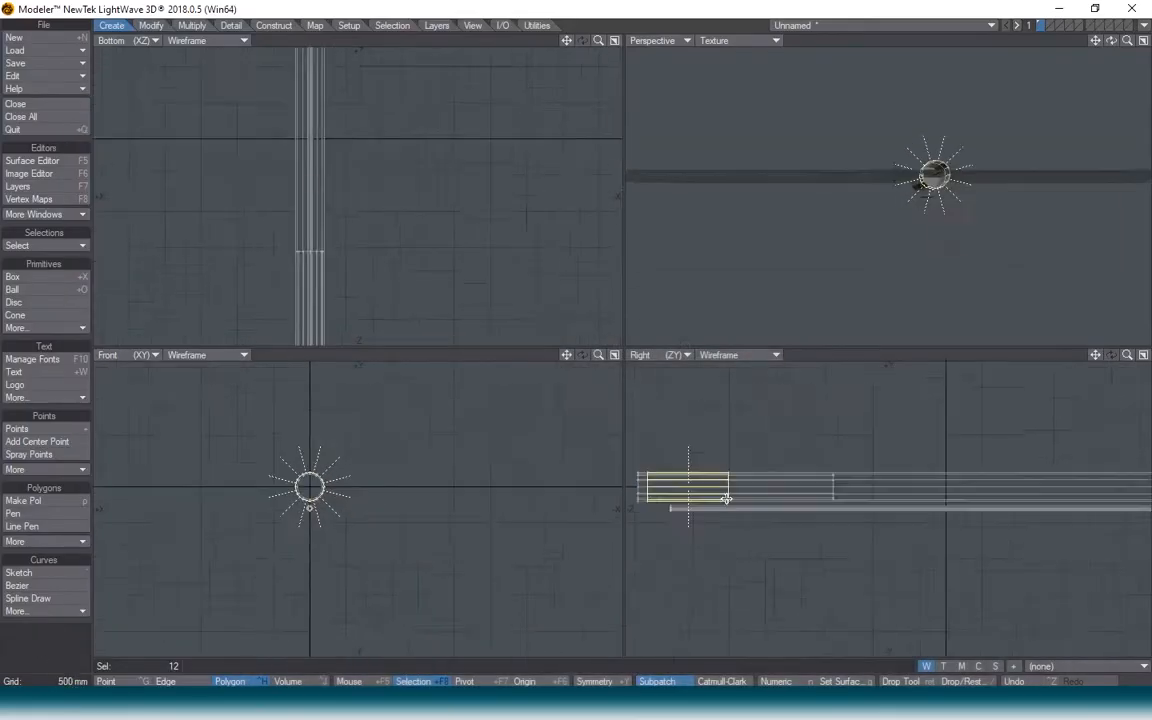
{"action": "key", "text": "t"}
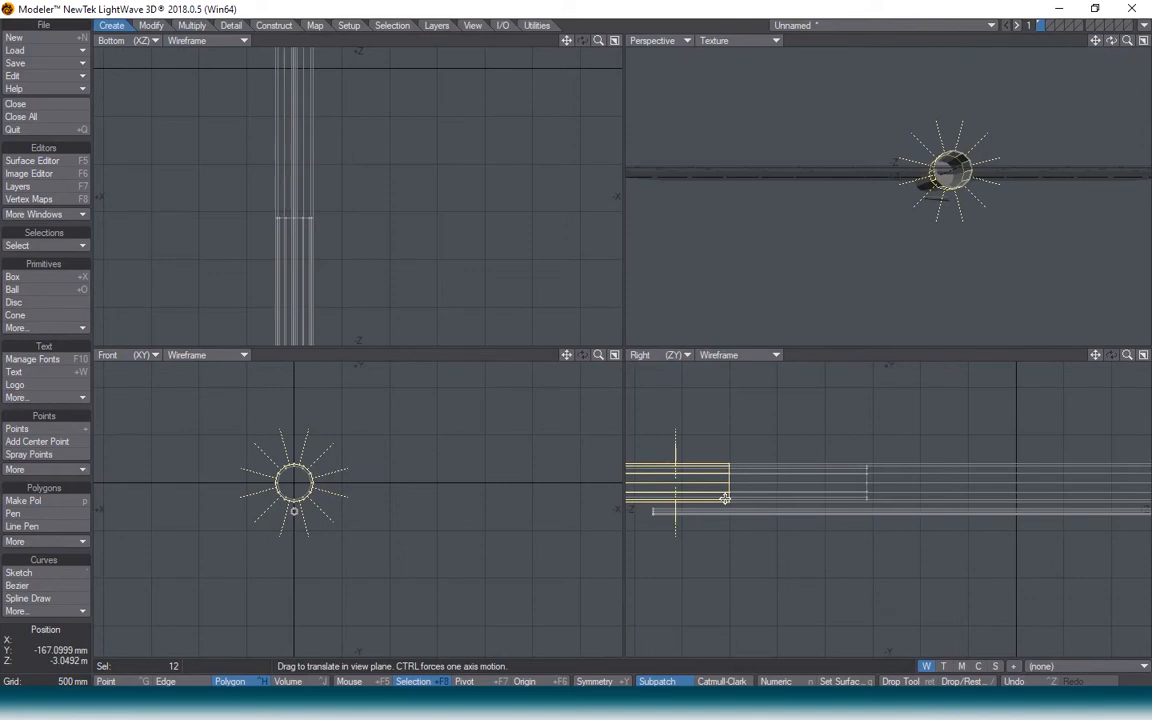
{"action": "key", "text": "a"}
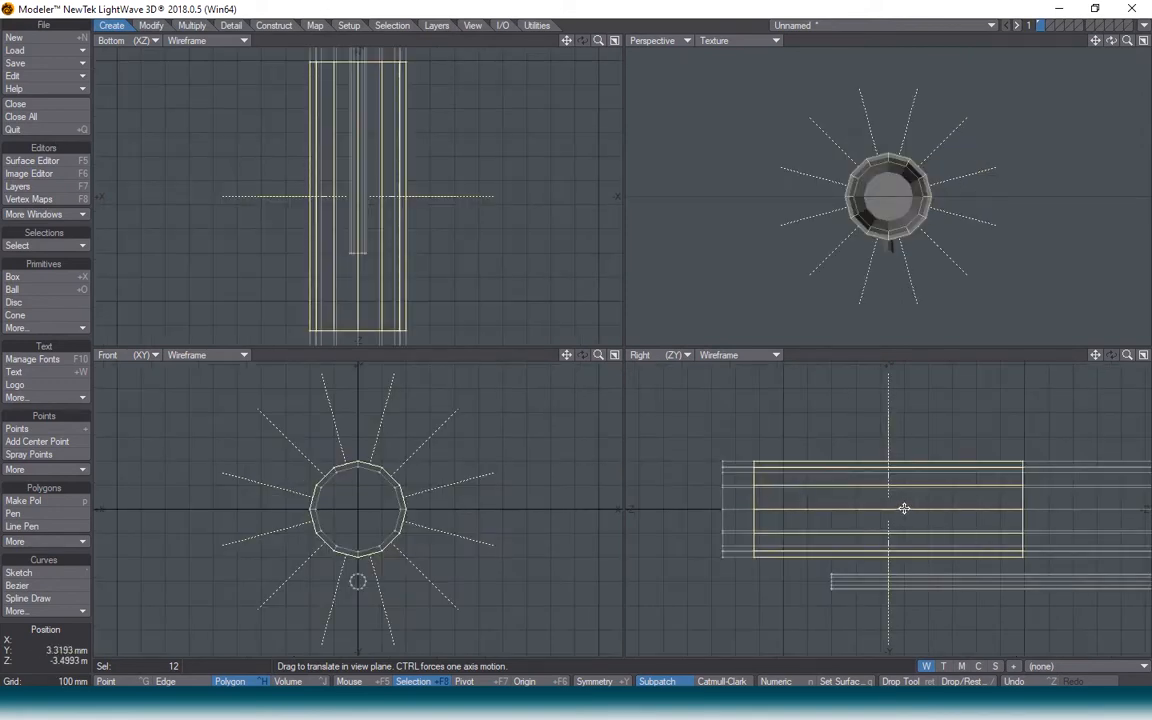
{"action": "key", "text": "shift+h"}
{"action": "left_click_drag", "start_coordinate": [903, 509], "coordinate": [800, 502]}
{"action": "key", "text": "h"}
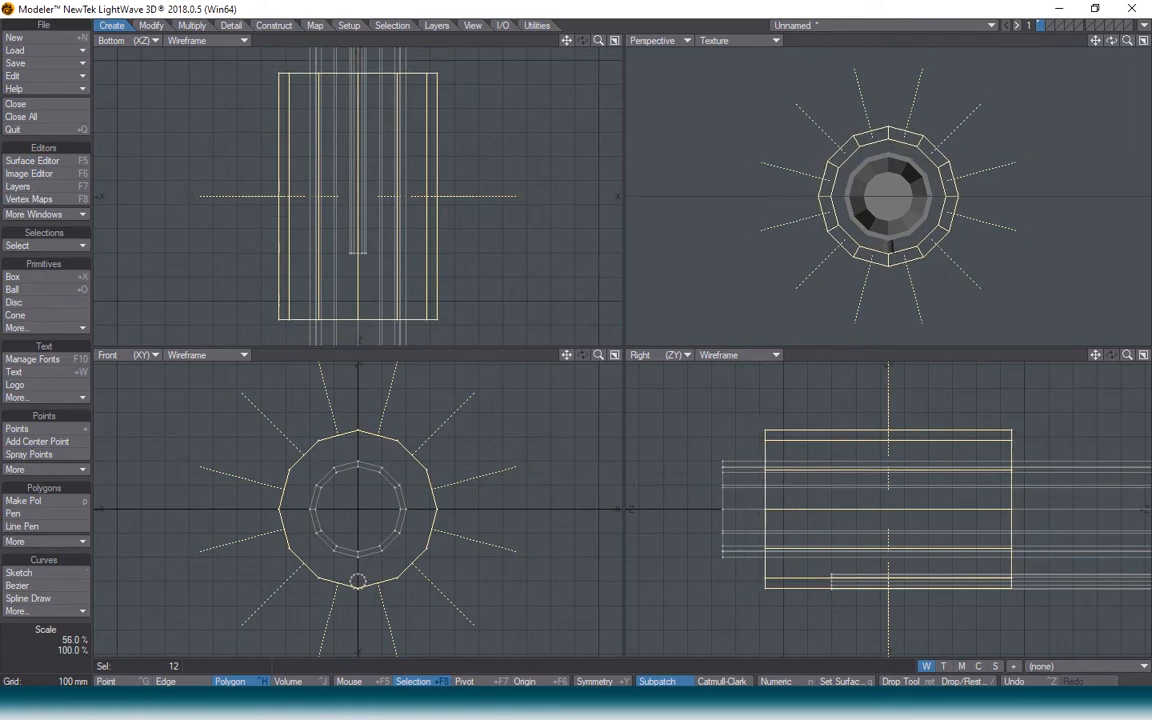
{"action": "key", "text": "shift+h"}
{"action": "left_click_drag", "start_coordinate": [906, 501], "coordinate": [842, 501]}
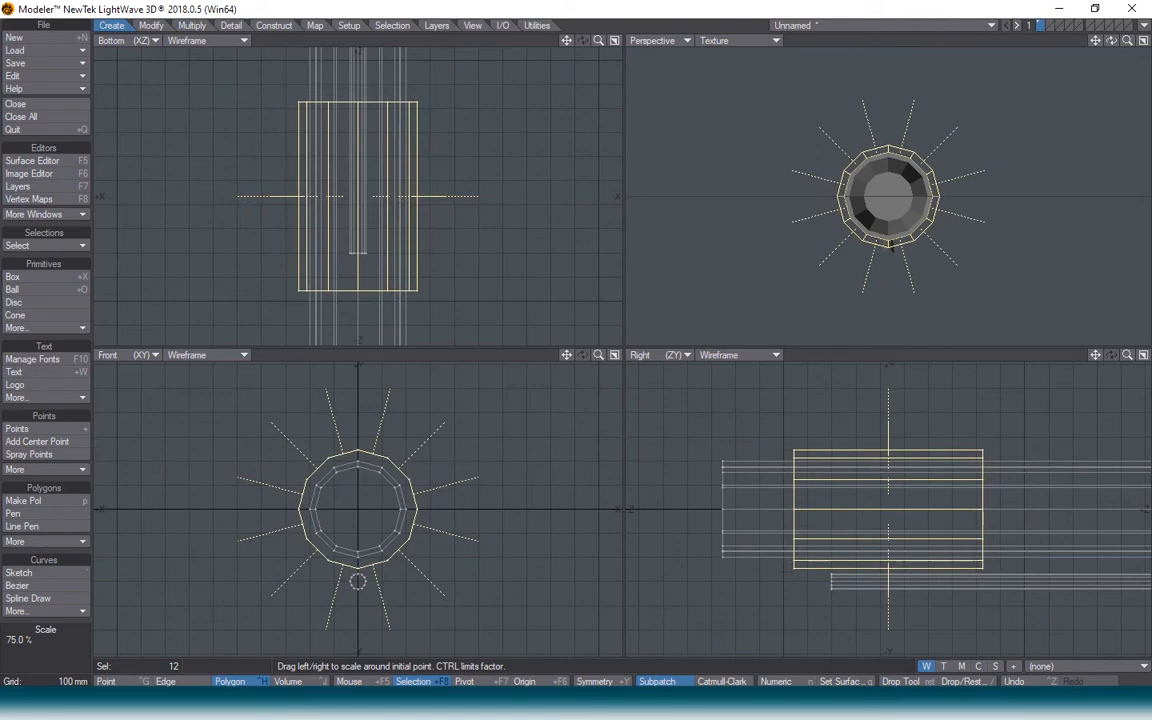
Stretch the muzzle sleeve along Z only, lengthening it while keeping its diameter.
{"action": "key", "text": "h"}
{"action": "left_click_drag", "start_coordinate": [910, 491], "coordinate": [888, 497]}
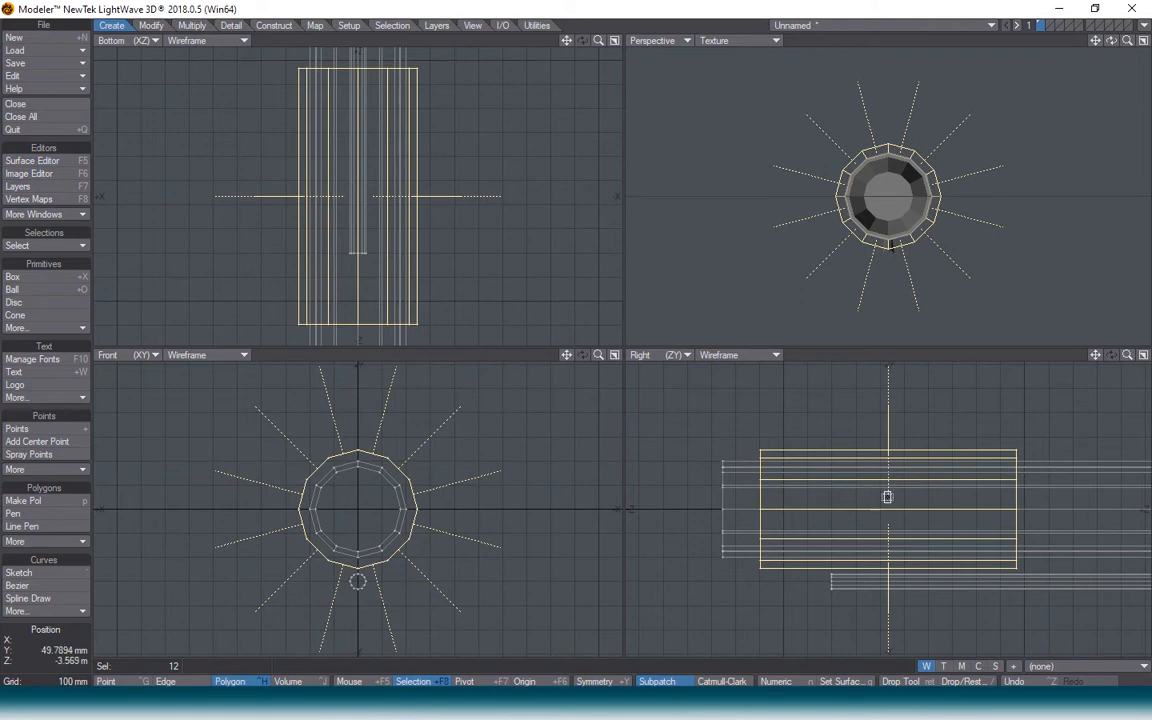
{"action": "scroll", "coordinate": [888, 503], "scroll_direction": "down", "scroll_amount": 2}
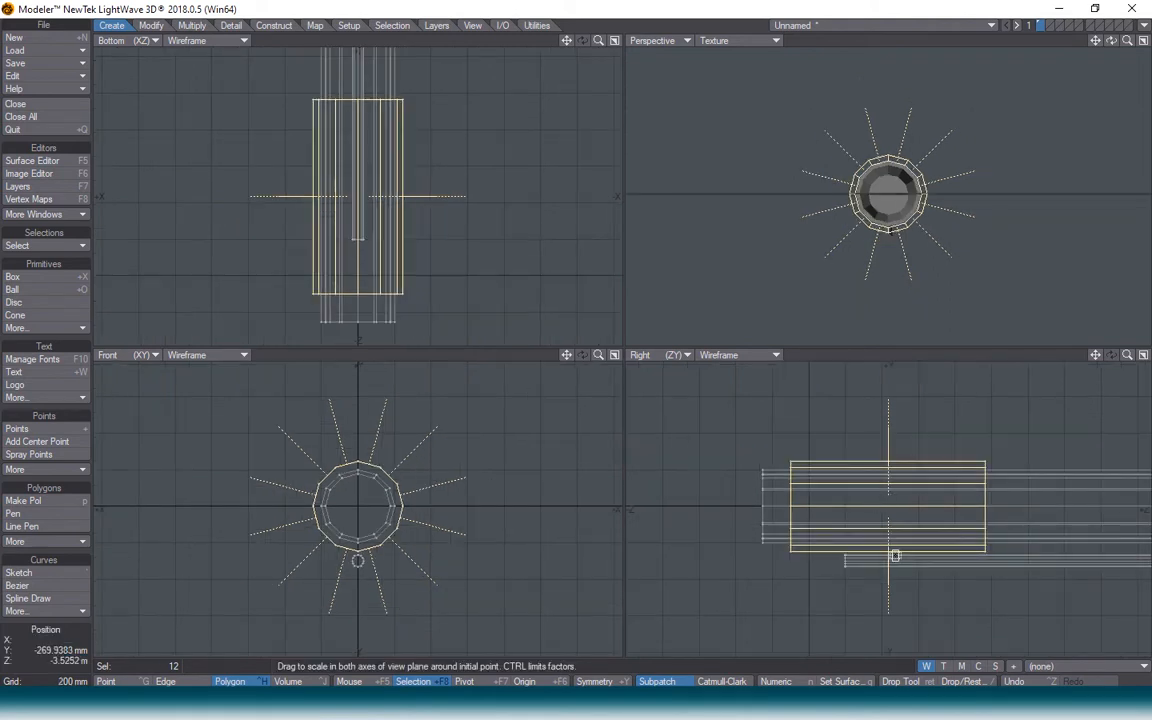
Thicken the twelve sleeve polygons inward to the barrel's surface to give the sleeve solid walls, and clear the selection.
{"action": "mouse_move", "coordinate": [1111, 40]}
{"action": "left_mouse_down"}
{"action": "mouse_move", "coordinate": [1050, 48]}
{"action": "mouse_move", "coordinate": [1095, 45]}
{"action": "left_mouse_up"}
{"action": "key", "text": "h"}
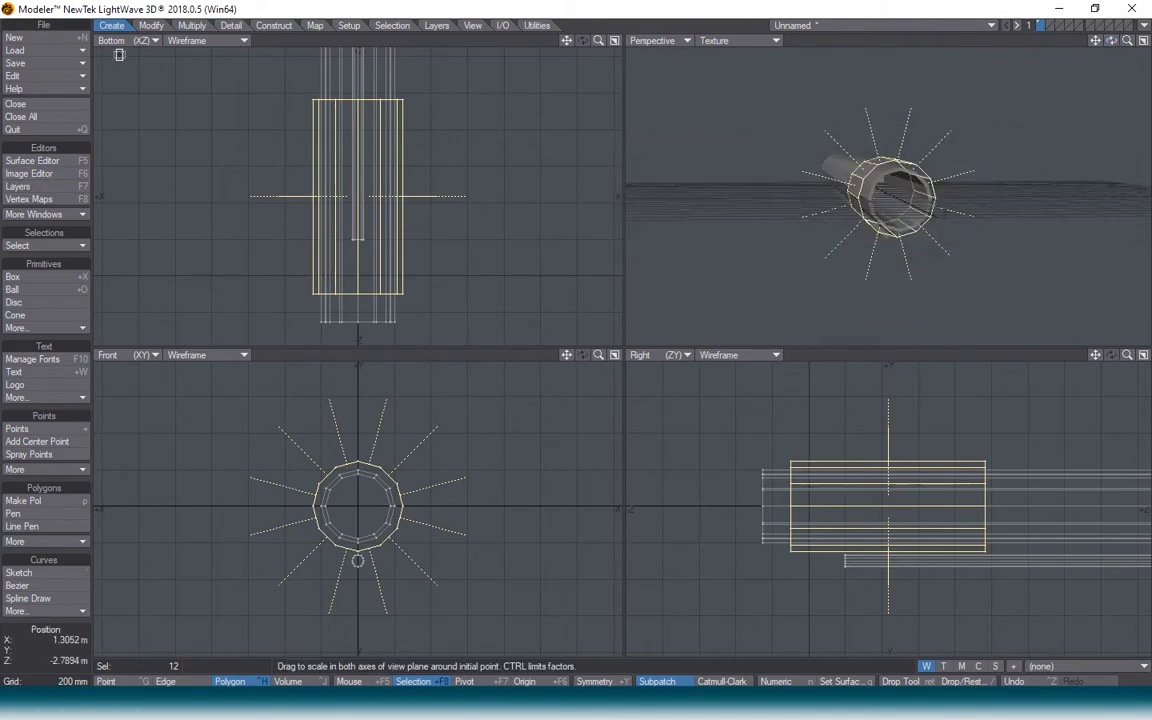
{"action": "left_click", "coordinate": [192, 25]}
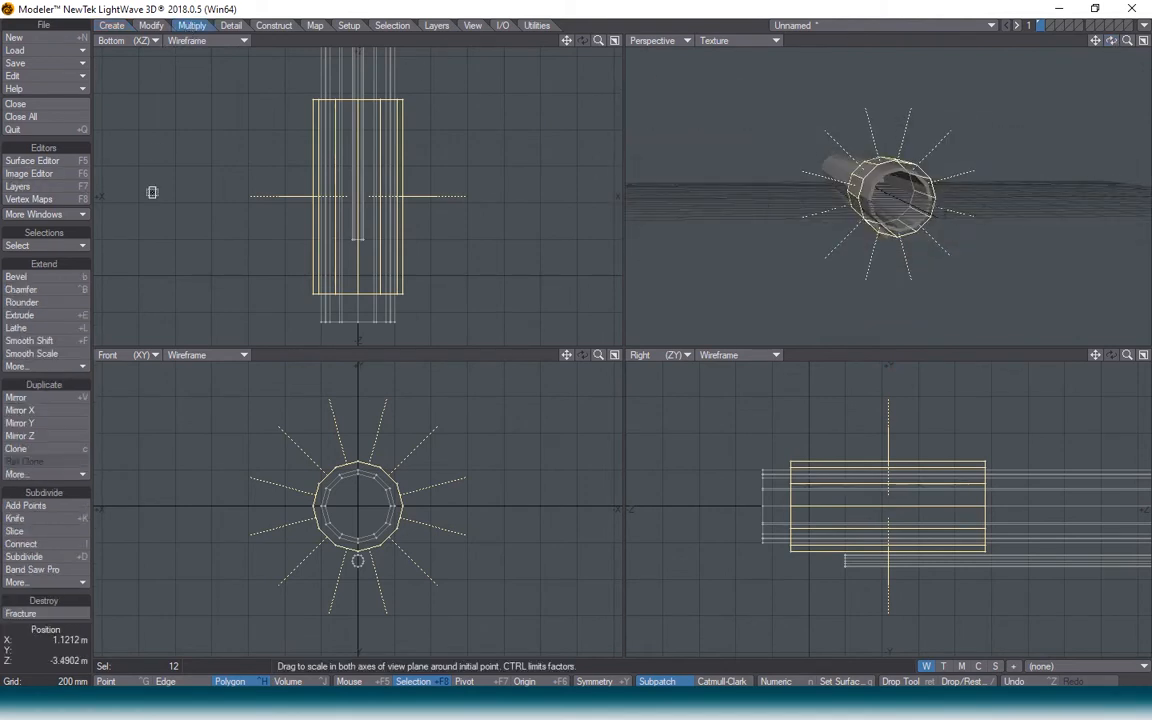
{"action": "left_click", "coordinate": [40, 366]}
{"action": "left_click", "coordinate": [38, 374]}
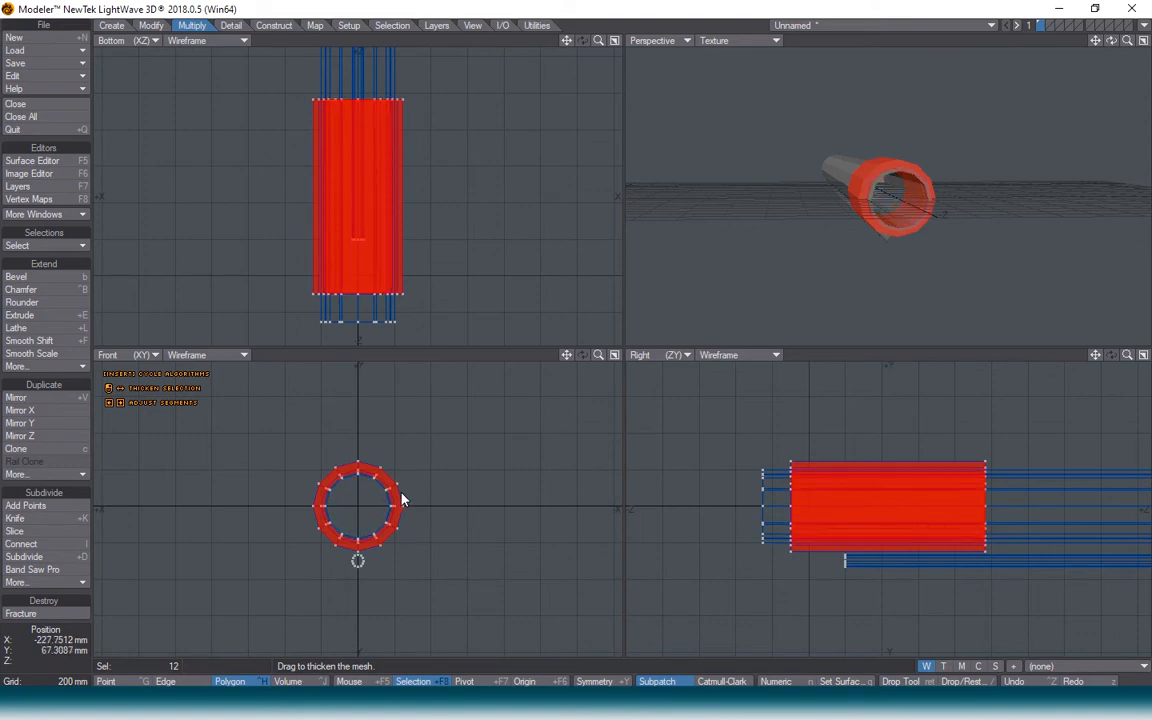
{"action": "key", "text": "space"}
{"action": "key", "text": "/"}
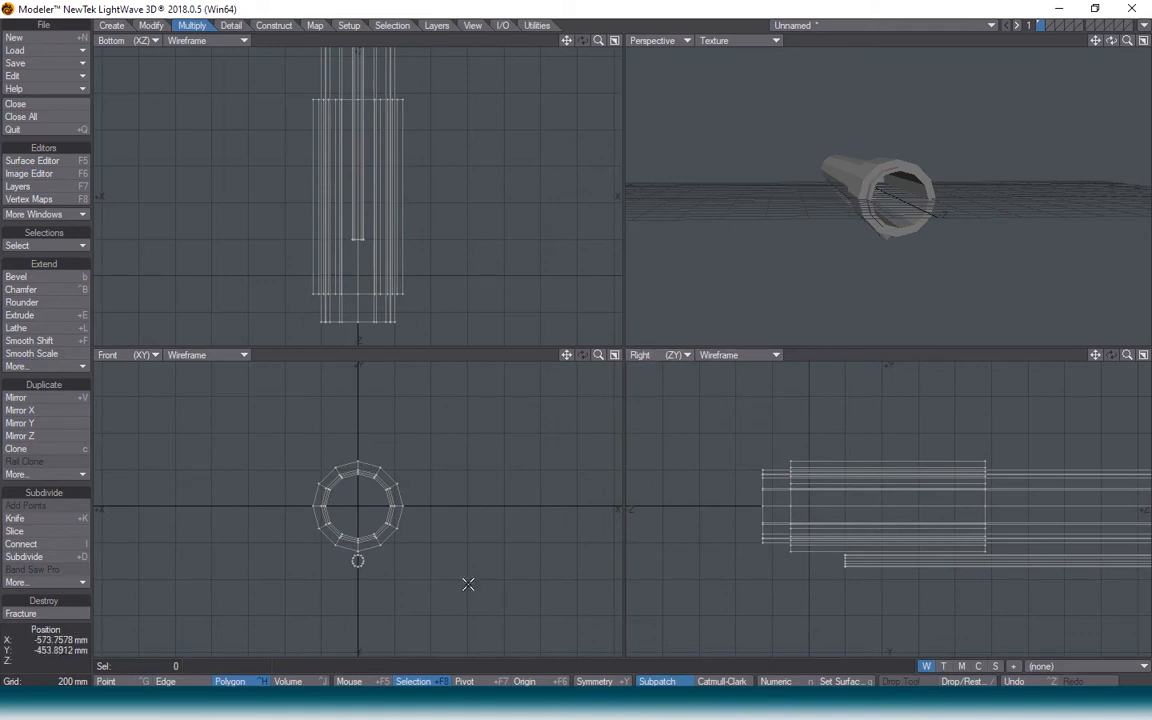
Select the four uppermost outer polygons of the muzzle sleeve, two on each side of the centre line.
{"action": "left_click_drag", "start_coordinate": [1111, 40], "coordinate": [1128, 86]}
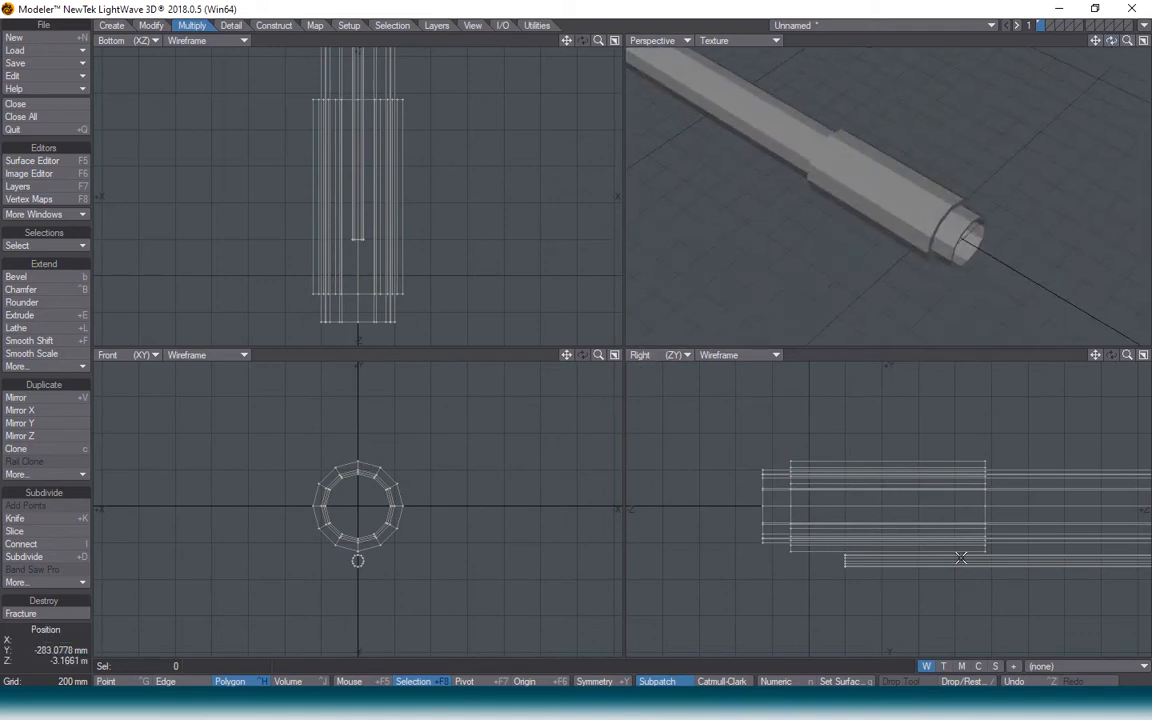
{"action": "left_click", "coordinate": [894, 462]}
{"action": "left_click", "coordinate": [894, 462]}
{"action": "left_click", "coordinate": [853, 462]}
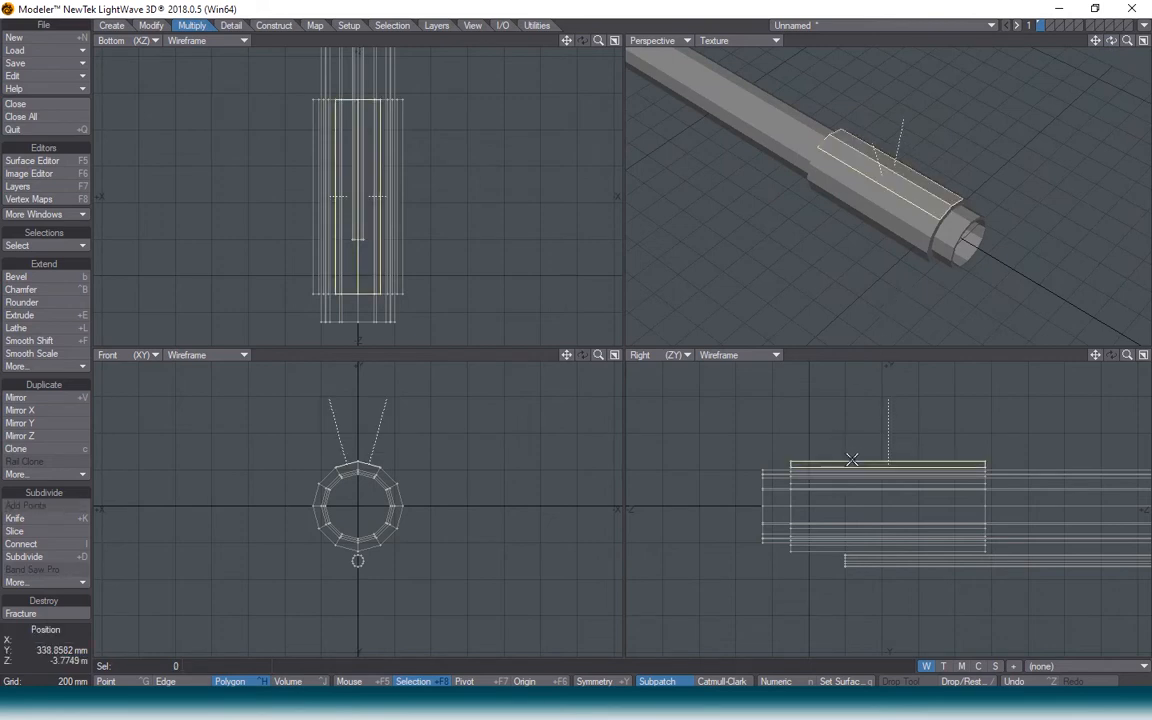
{"action": "left_click", "coordinate": [893, 205], "text": "shift"}
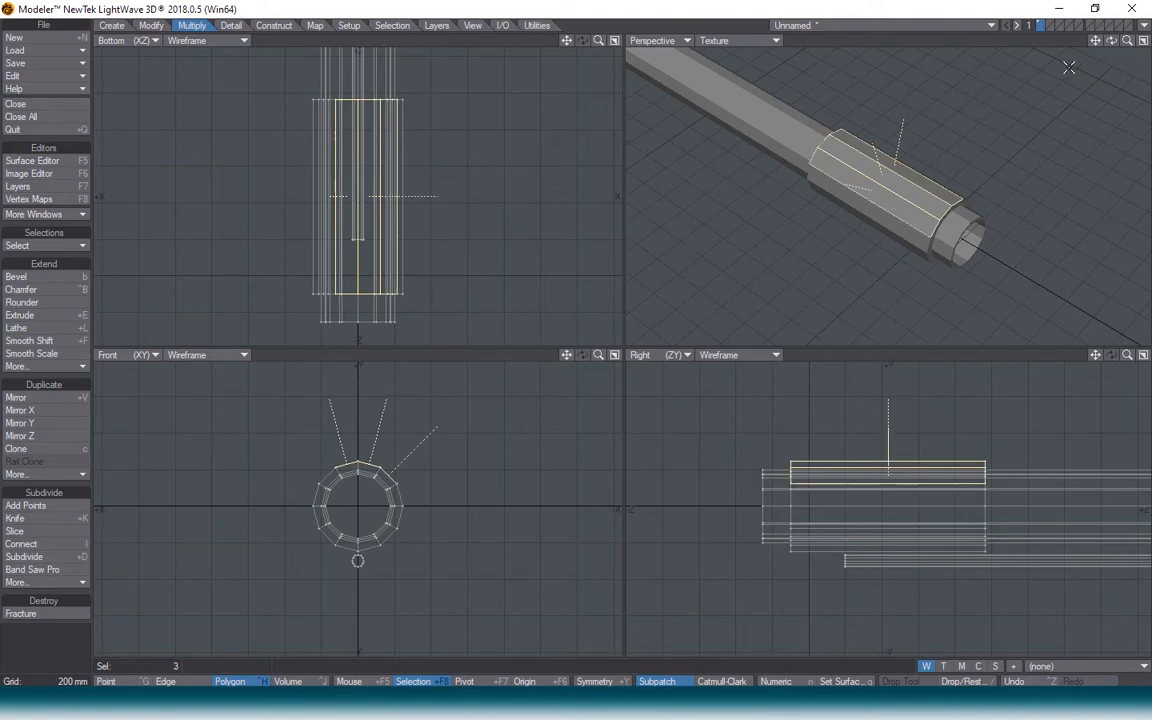
{"action": "mouse_move", "coordinate": [1113, 40]}
{"action": "left_mouse_down"}
{"action": "mouse_move", "coordinate": [1040, 44]}
{"action": "mouse_move", "coordinate": [1111, 41]}
{"action": "left_mouse_up"}
{"action": "left_click", "coordinate": [933, 165], "text": "shift"}
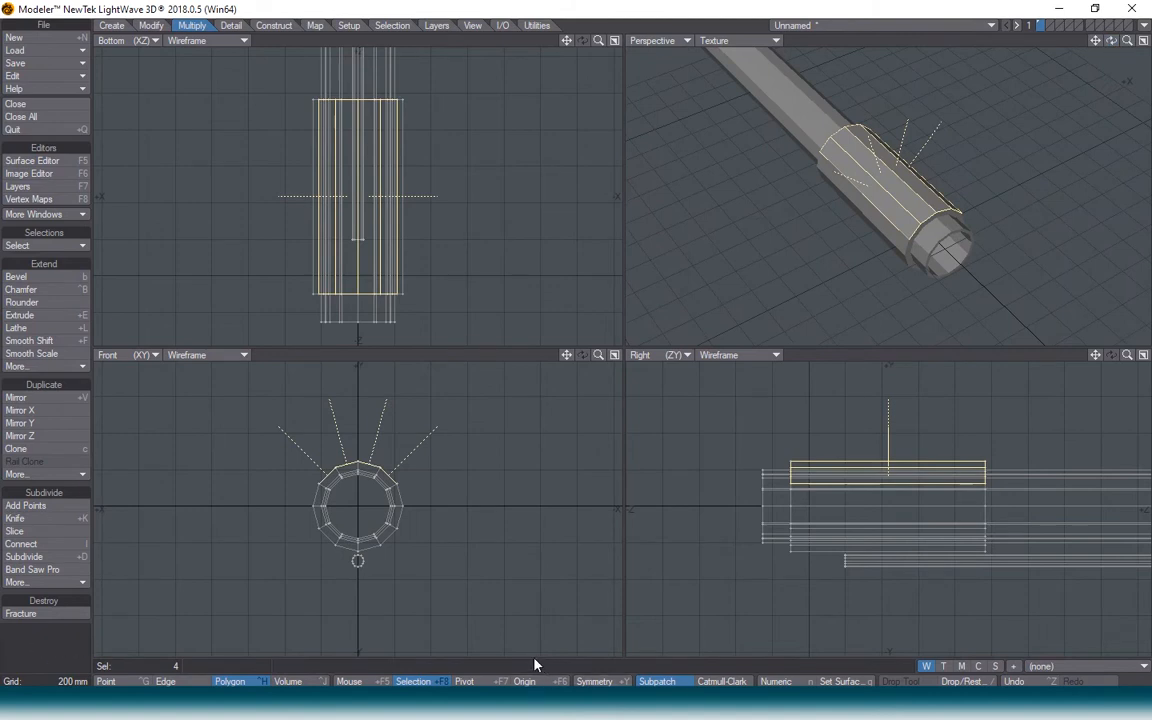
Raise the four selected polygons straight up along Y to form a tall front sight block above the sleeve.
{"action": "key", "text": "t"}
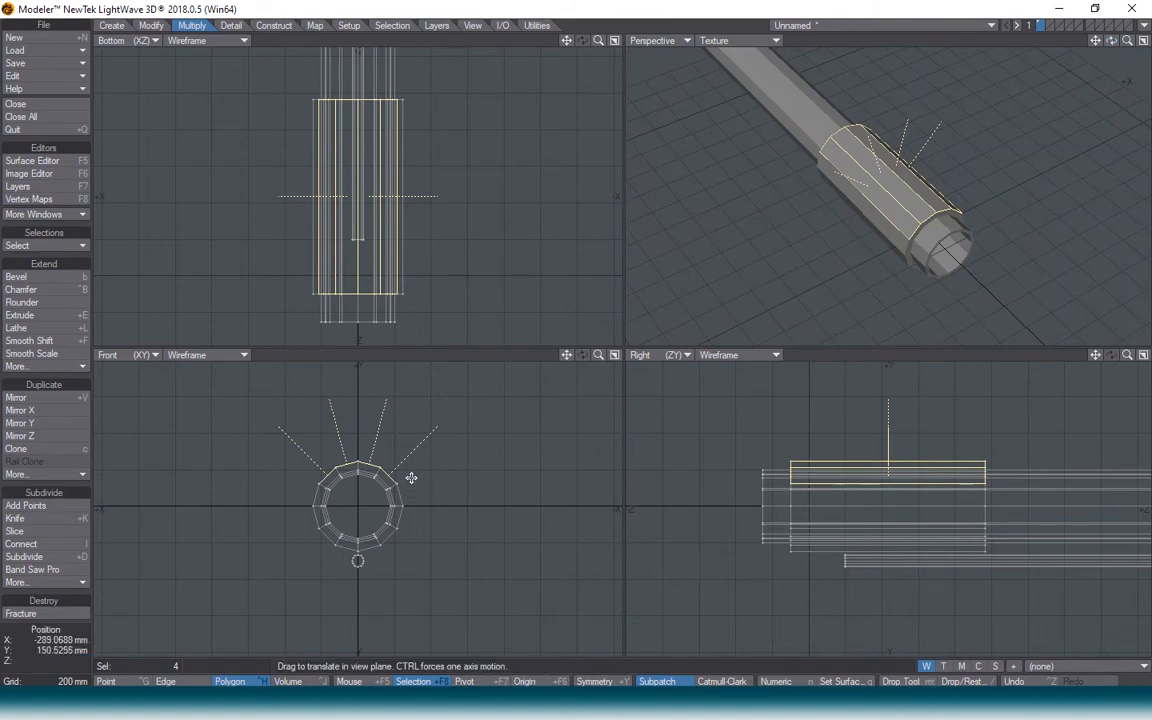
{"action": "left_click_drag", "start_coordinate": [849, 517], "coordinate": [849, 363]}
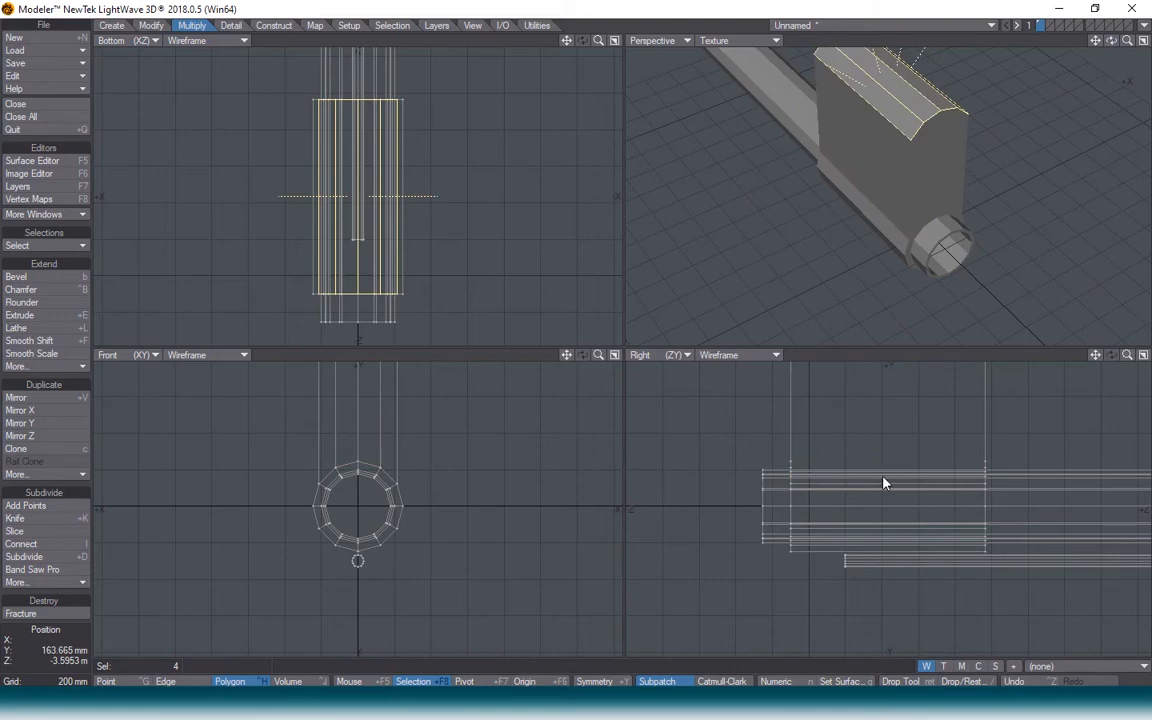
{"action": "scroll", "coordinate": [882, 476], "scroll_direction": "up", "scroll_amount": 3}
{"action": "left_click_drag", "start_coordinate": [882, 457], "coordinate": [854, 646], "text": "alt"}
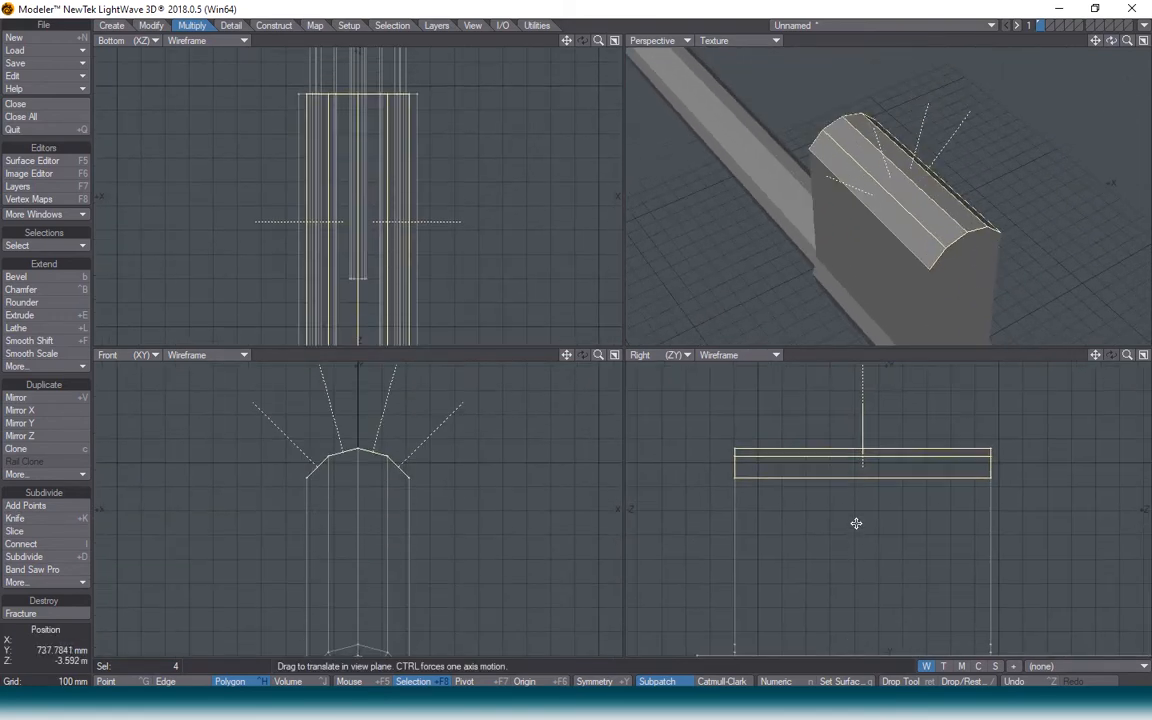
{"action": "scroll", "coordinate": [856, 520], "scroll_direction": "down", "scroll_amount": 5}
{"action": "left_click_drag", "start_coordinate": [856, 517], "coordinate": [851, 458], "text": "alt"}
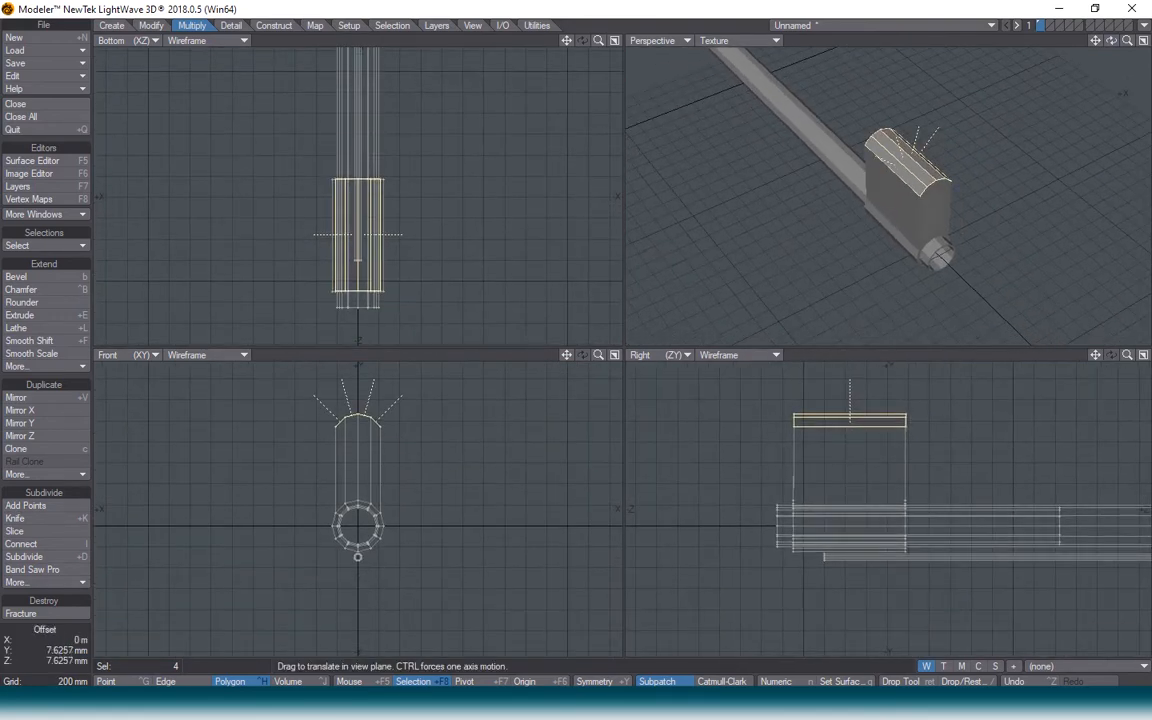
{"action": "mouse_move", "coordinate": [850, 440]}
{"action": "left_mouse_down"}
{"action": "mouse_move", "coordinate": [850, 395]}
{"action": "mouse_move", "coordinate": [846, 457]}
{"action": "left_mouse_up"}
{"action": "left_click_drag", "start_coordinate": [845, 502], "coordinate": [847, 552], "text": "alt"}
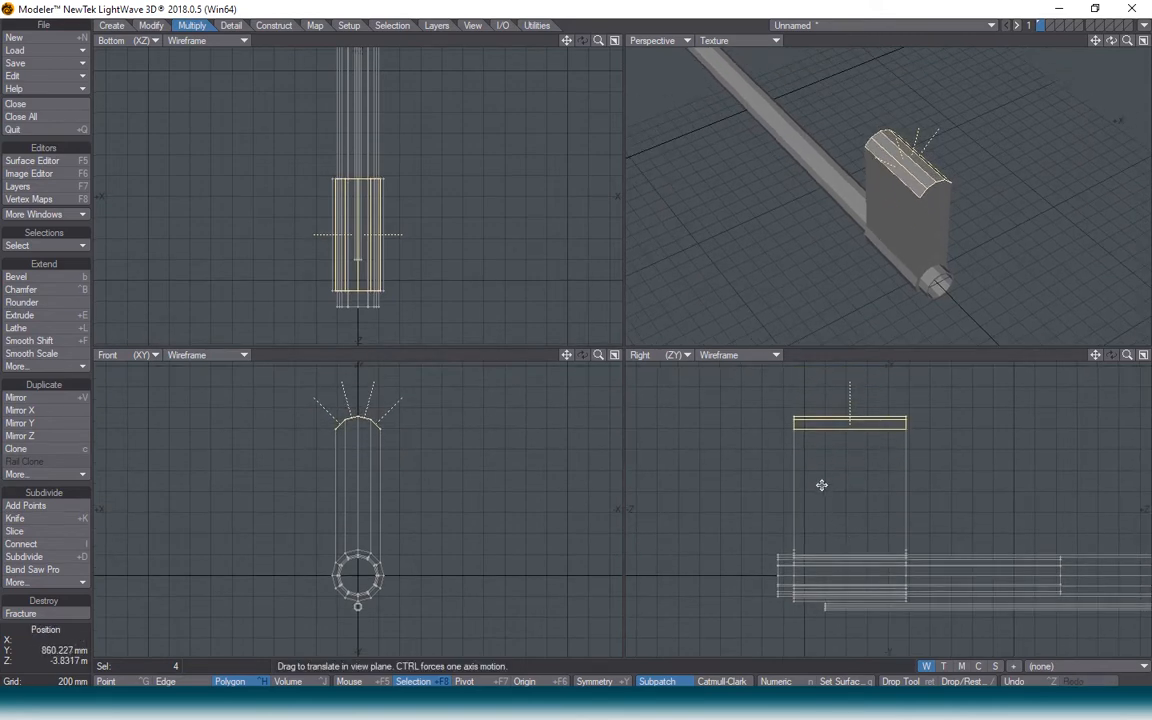
Flatten the four raised polygons along Y into a level top face on the sight block.
{"action": "key", "text": "h"}
{"action": "left_click_drag", "start_coordinate": [835, 421], "coordinate": [836, 477]}
{"action": "key", "text": "ctrl+z"}
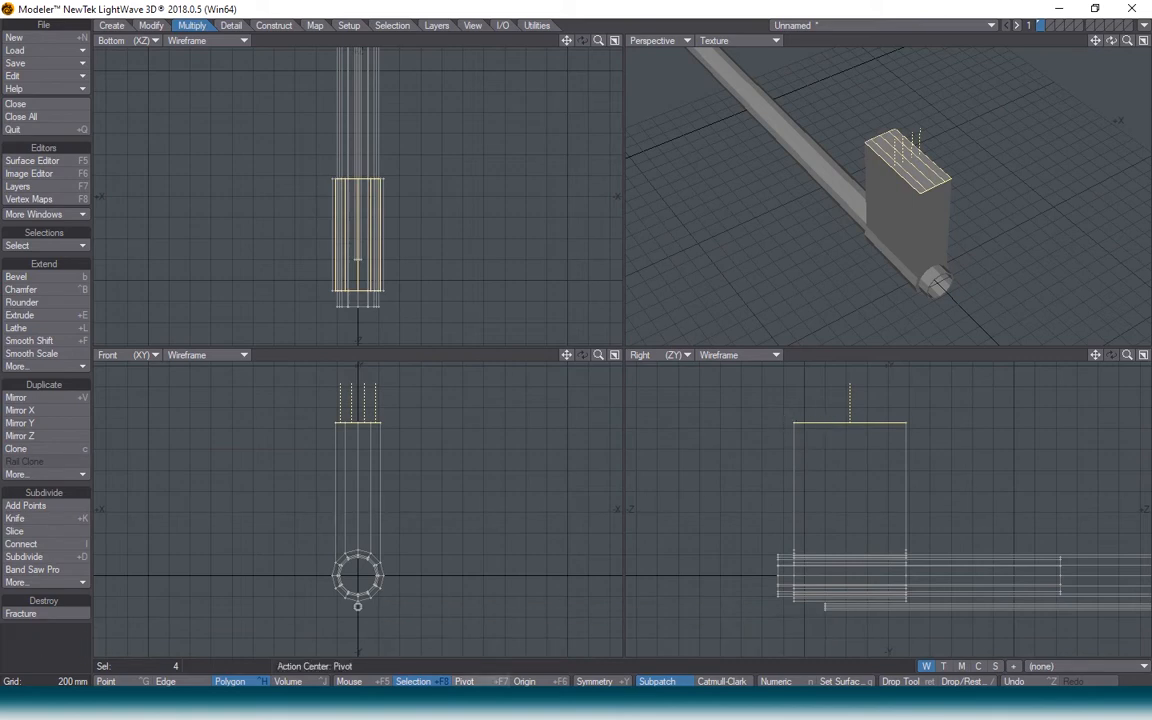
Set the action center to Mouse and shorten the block's top along Z towards its muzzle-side edge, so the rear side slopes.
{"action": "left_click", "coordinate": [347, 681]}
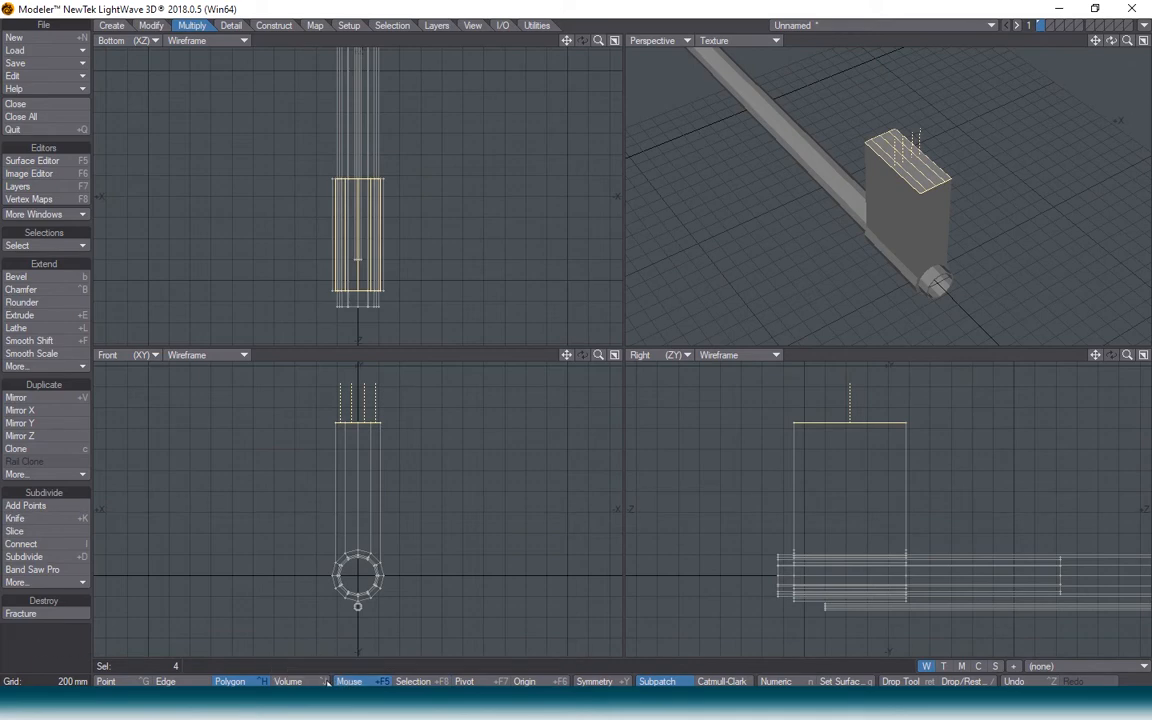
{"action": "key", "text": "h"}
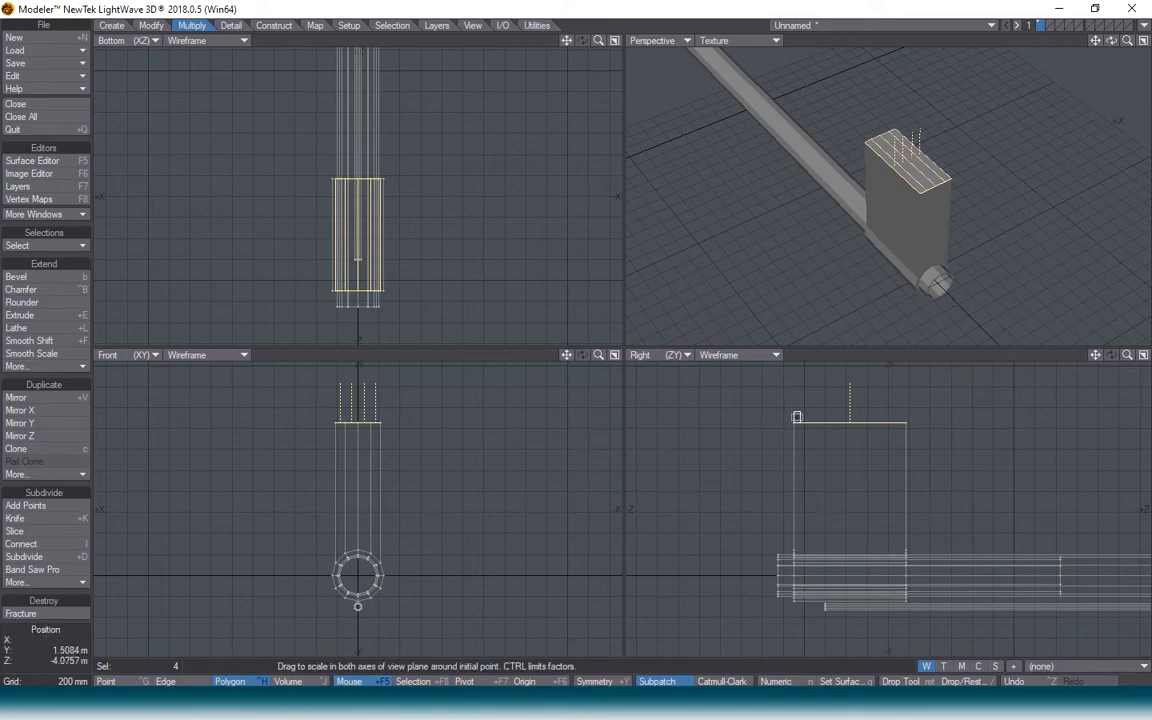
{"action": "left_click_drag", "start_coordinate": [794, 423], "coordinate": [794, 463], "text": "ctrl"}
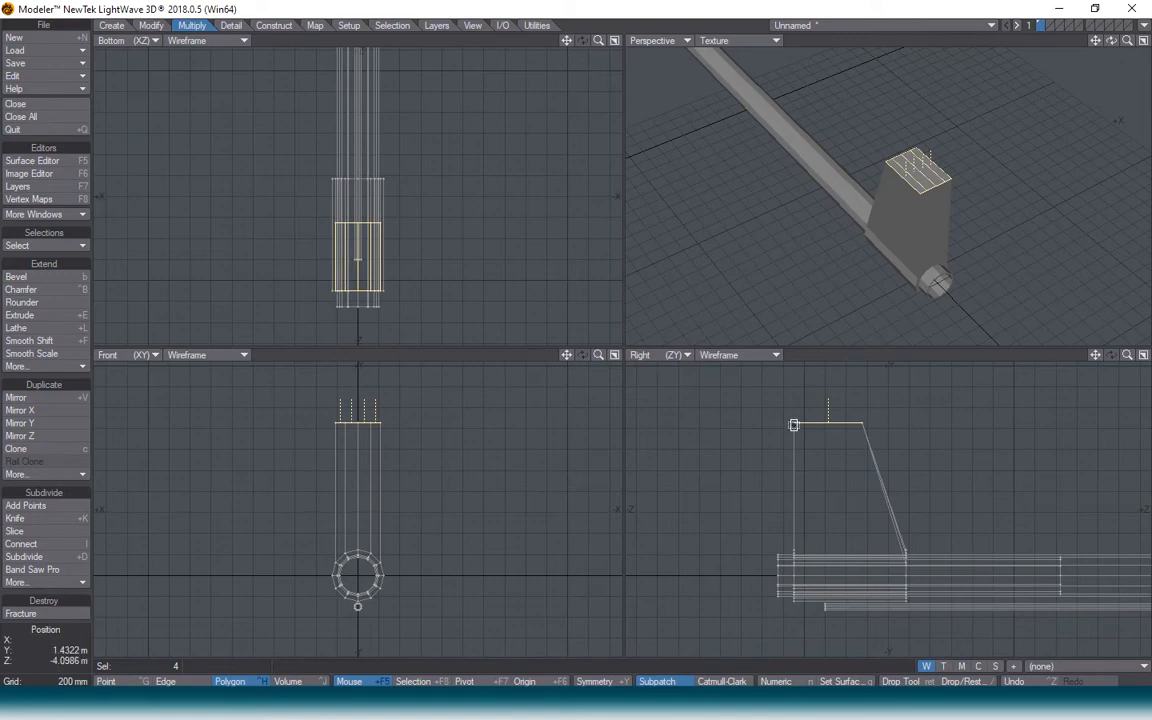
{"action": "key", "text": "t"}
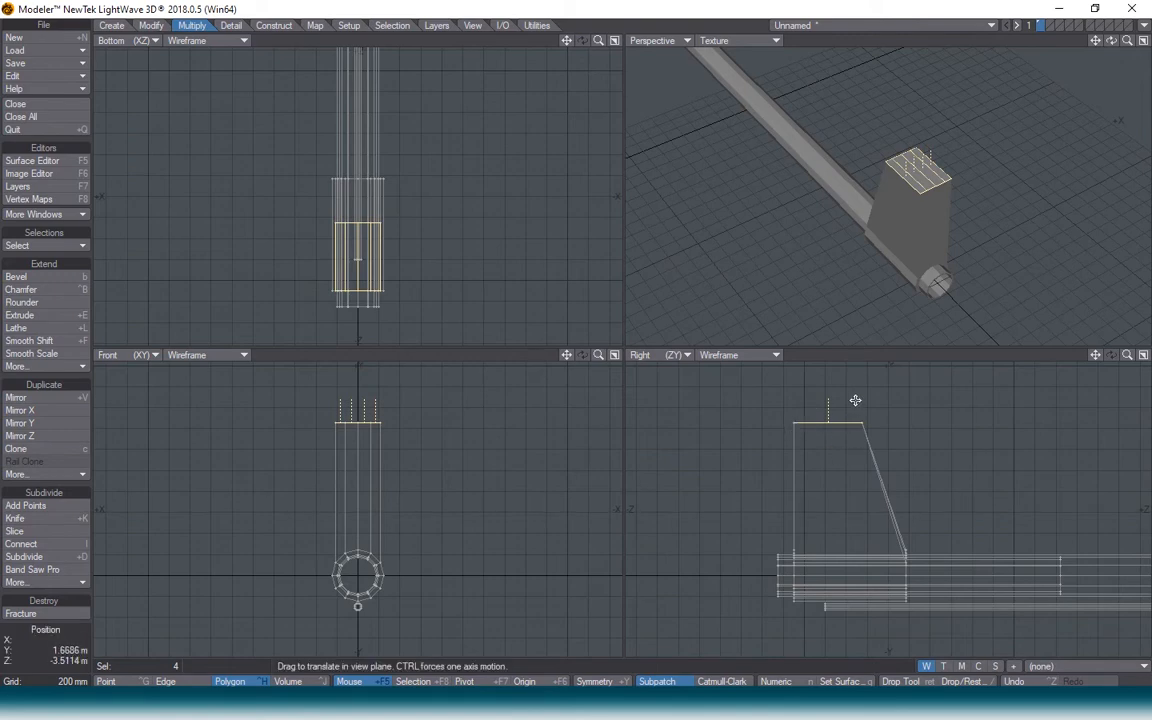
{"action": "key", "text": "space"}
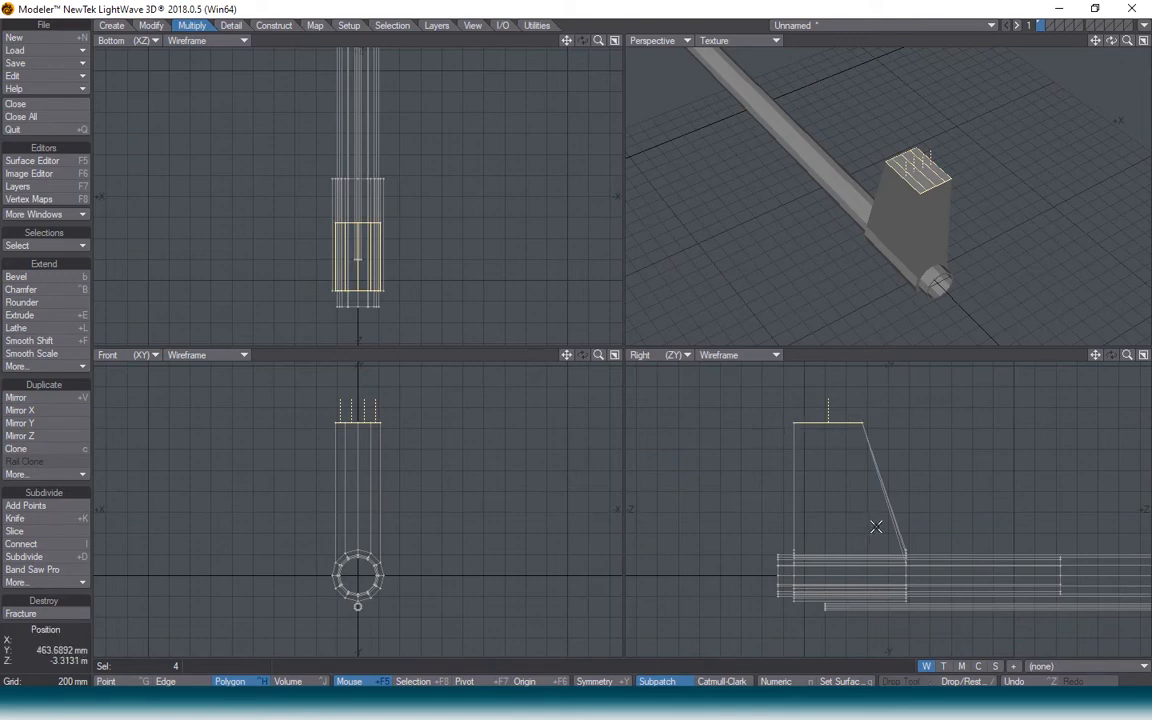
Narrow the sight block's top face along X about its centre line so the sides taper upward.
{"action": "scroll", "coordinate": [352, 415], "scroll_direction": "up", "scroll_amount": 5}
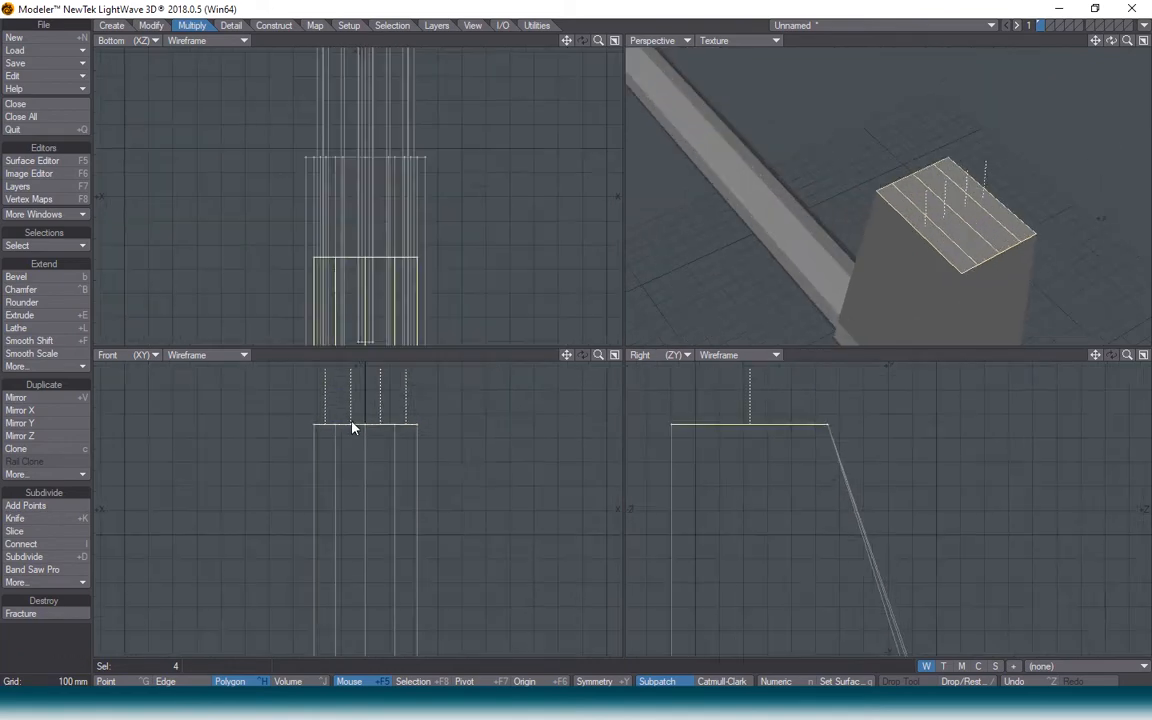
{"action": "key", "text": "h"}
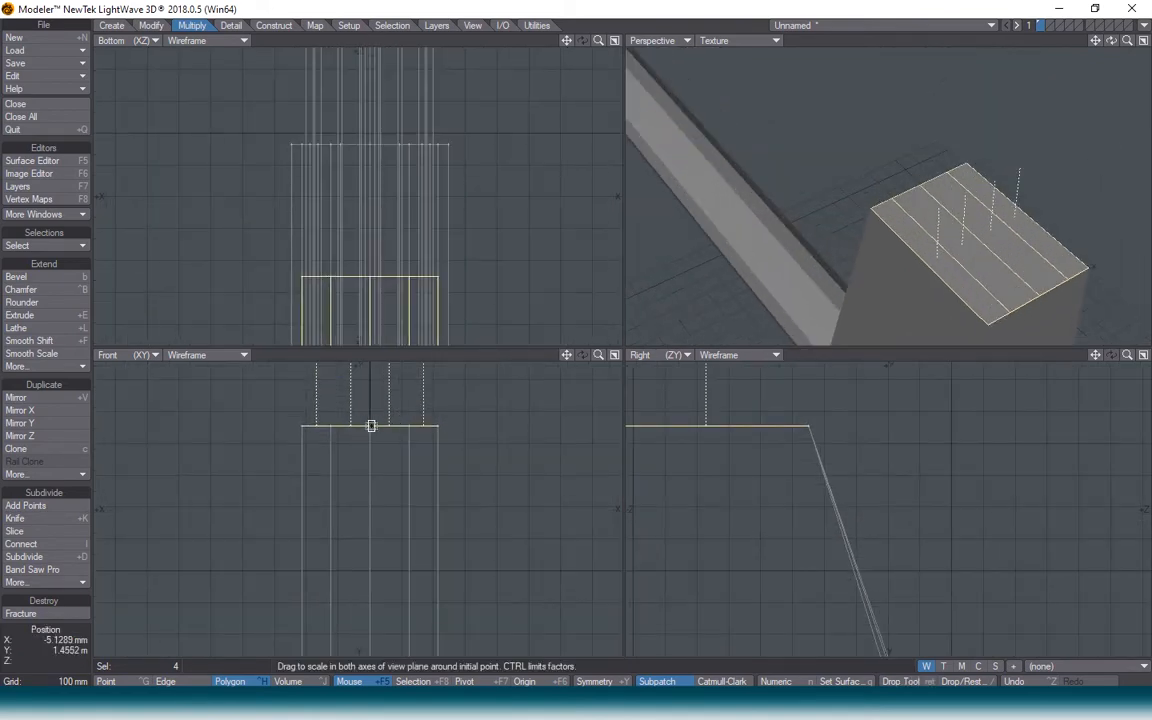
{"action": "left_click_drag", "start_coordinate": [369, 421], "coordinate": [383, 548]}
{"action": "key", "text": "t"}
{"action": "key", "text": "shift+h"}
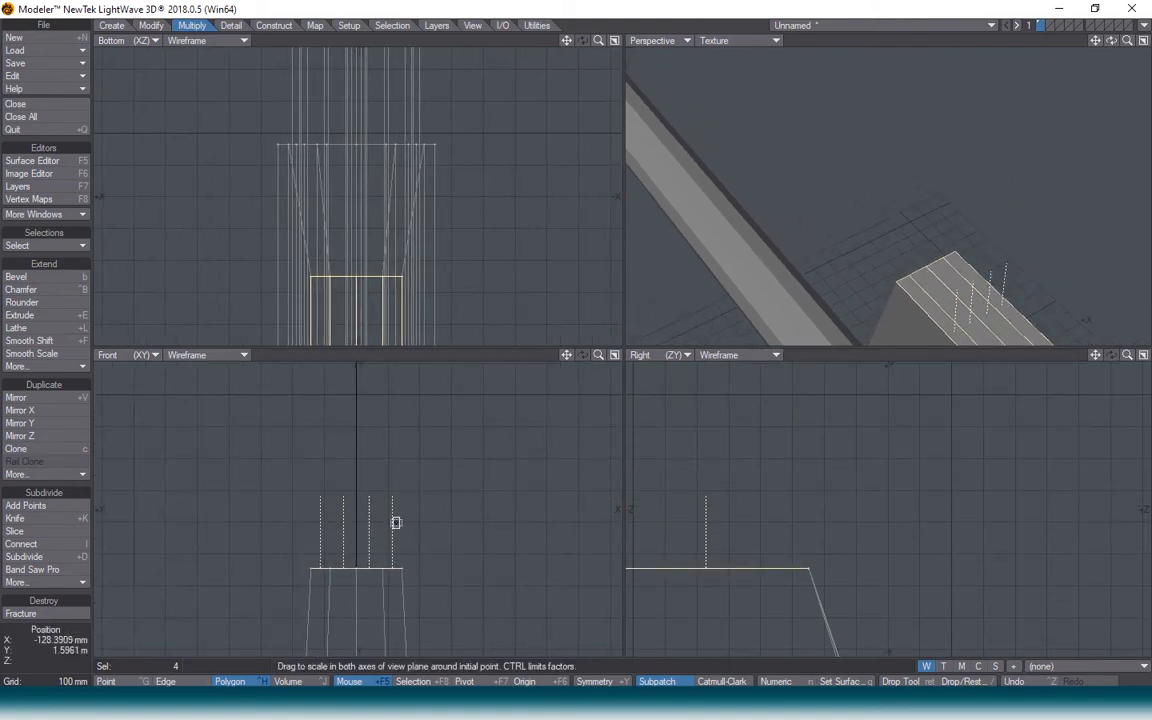
{"action": "key", "text": "space"}
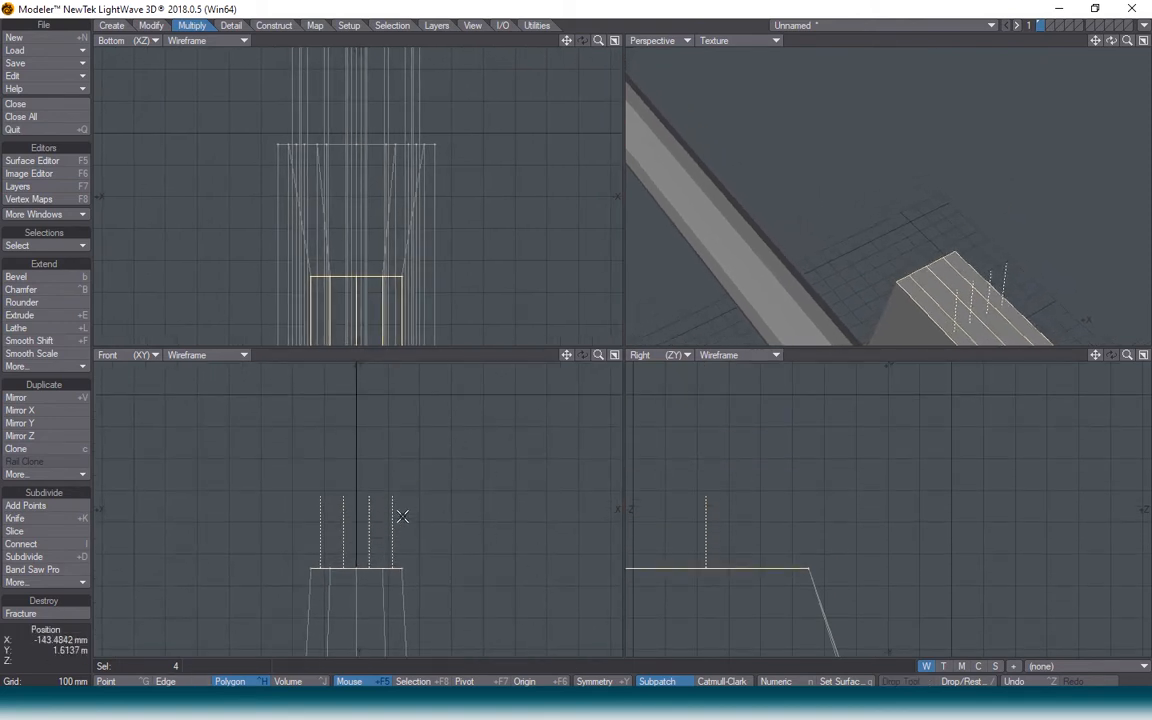
Draw a flat circle of about 300 mm radius with the Ball tool in the XY plane, directly above the sight block.
{"action": "left_click", "coordinate": [111, 25]}
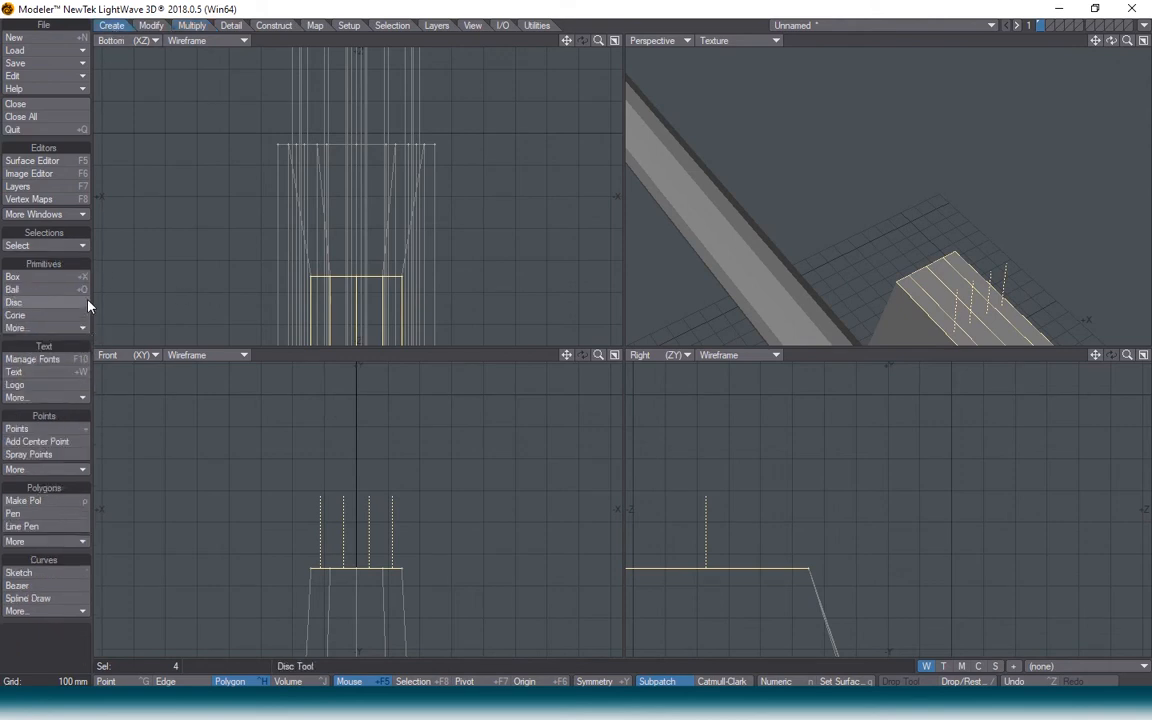
{"action": "left_click", "coordinate": [40, 289]}
{"action": "left_click_drag", "start_coordinate": [336, 460], "coordinate": [429, 553]}
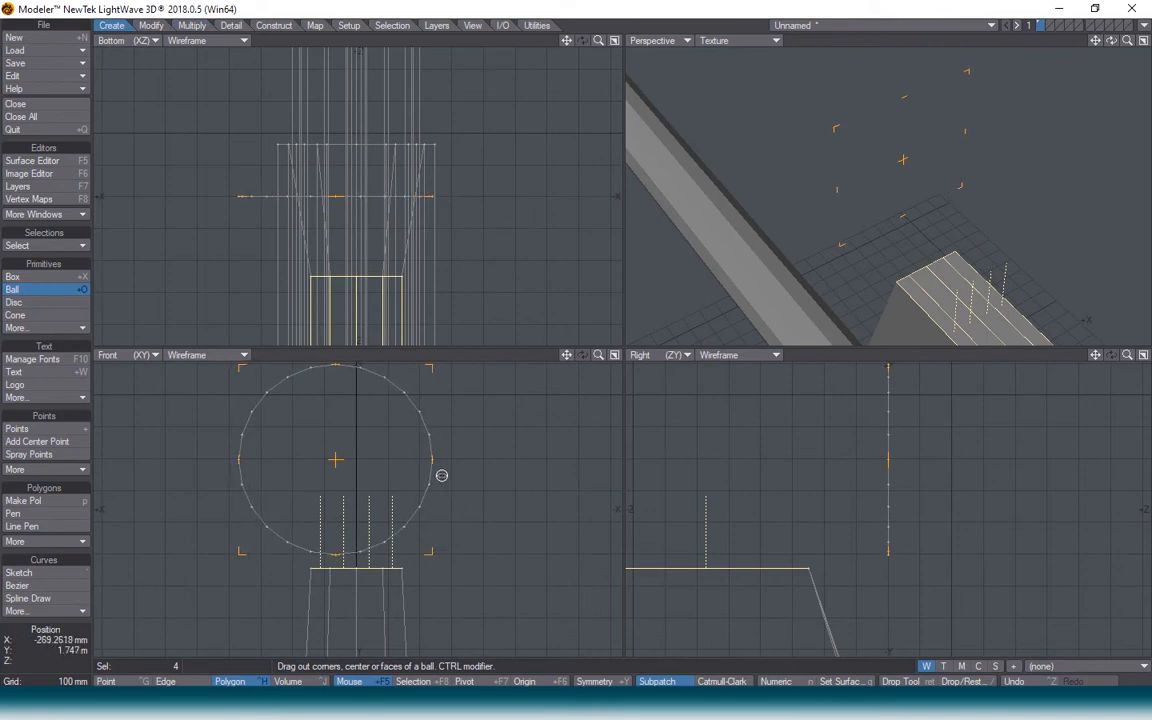
Set the circle's X and Y radii to exactly 300 mm and finish creating it.
{"action": "key", "text": "n"}
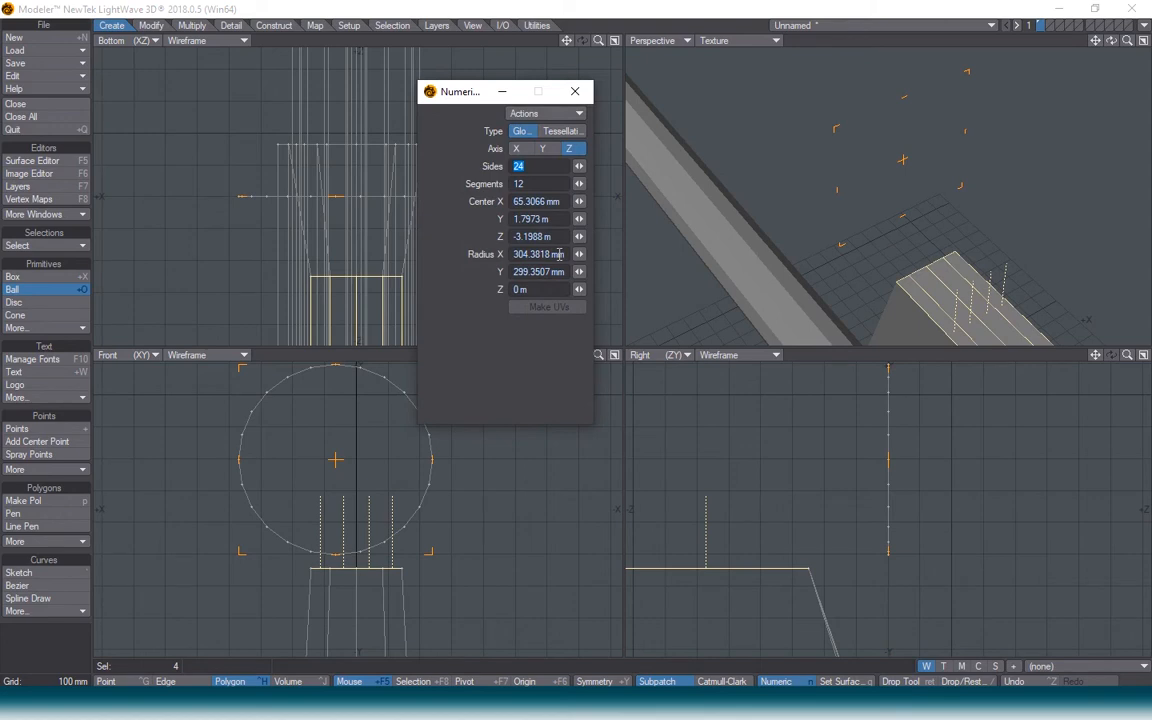
{"action": "left_click_drag", "start_coordinate": [549, 254], "coordinate": [491, 254]}
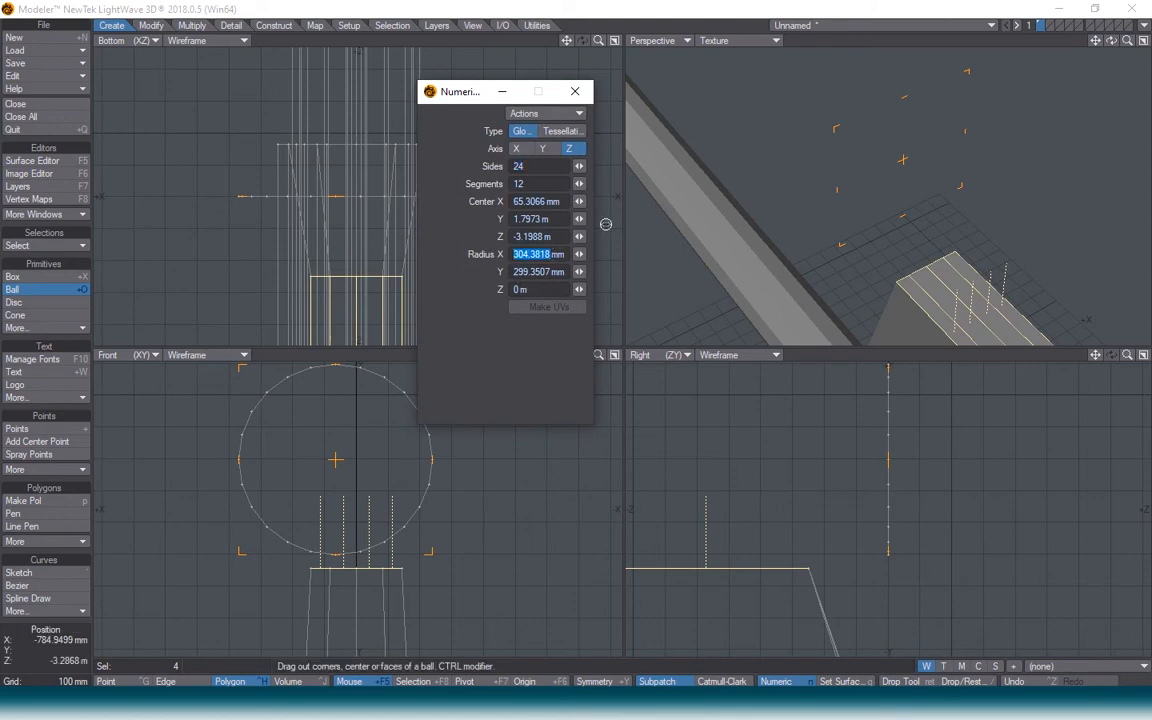
{"action": "type", "text": "300mm"}
{"action": "key", "text": "Tab"}
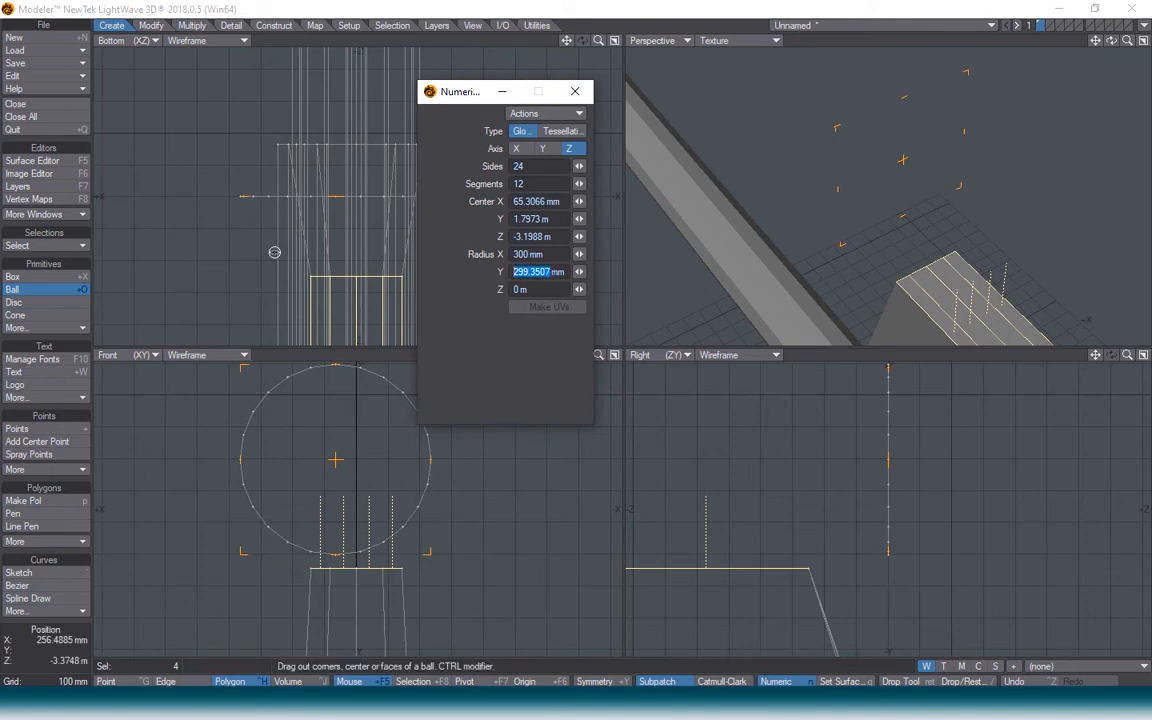
{"action": "type", "text": "3000"}
{"action": "key", "text": "BackSpace"}
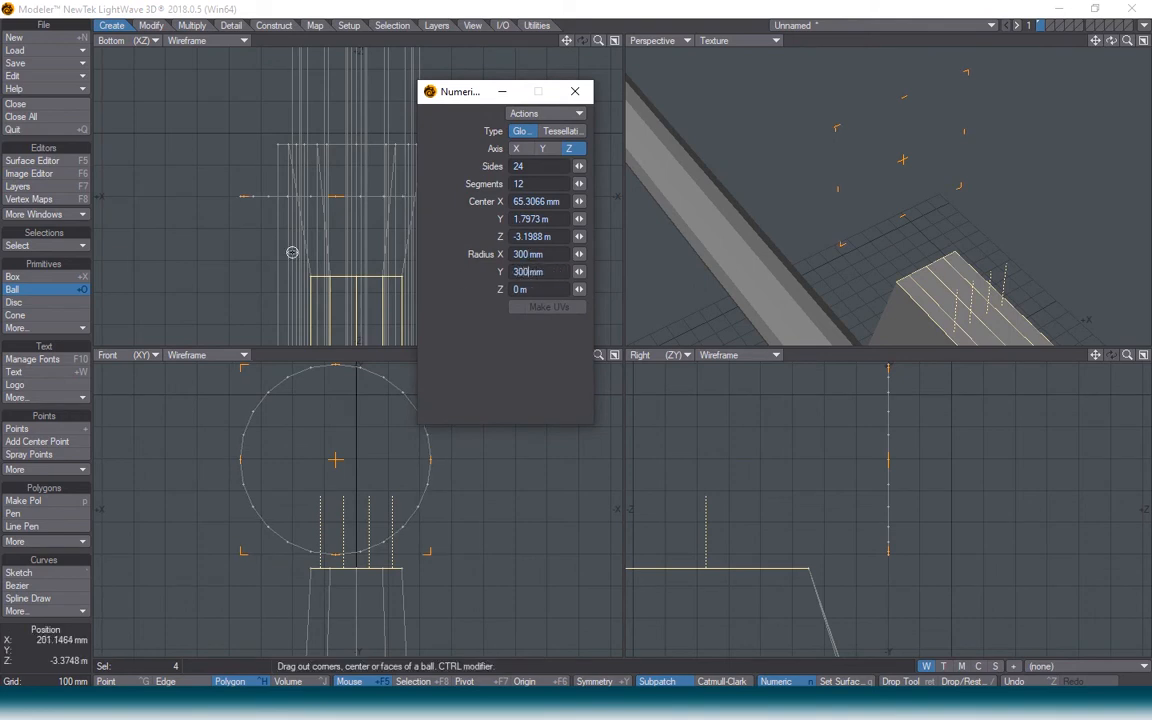
{"action": "left_click", "coordinate": [575, 91]}
{"action": "key", "text": "space"}
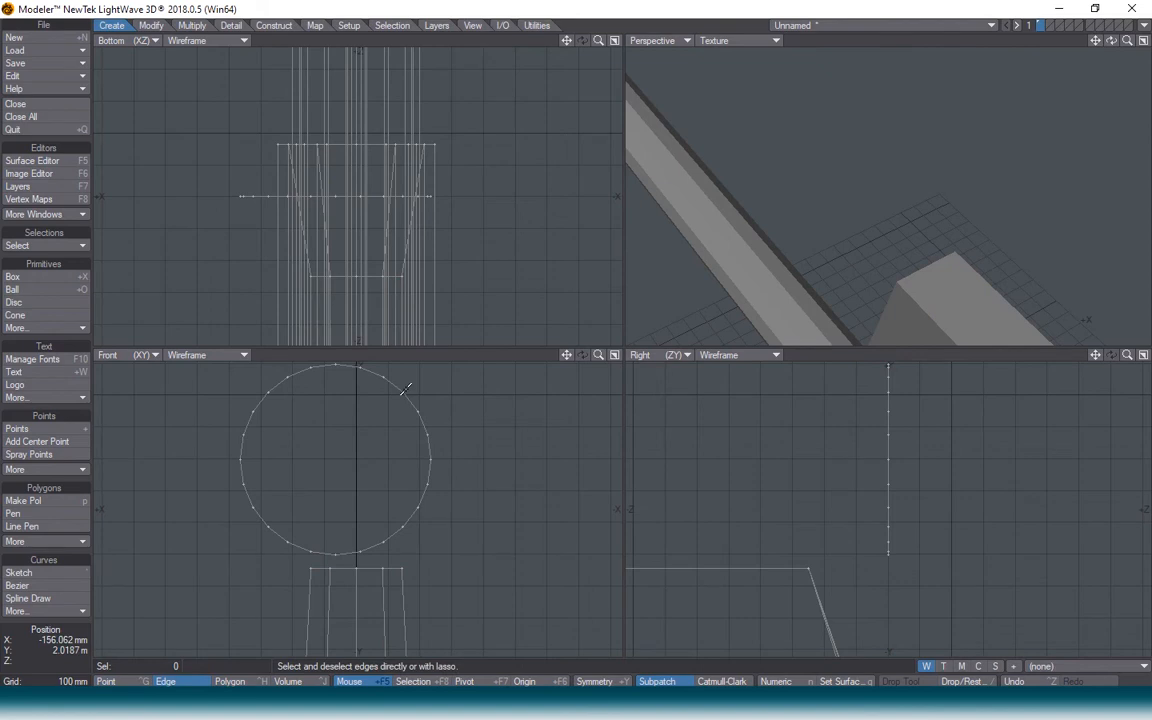
Select the circle polygon and center it on the origin.
{"action": "left_click", "coordinate": [389, 378]}
{"action": "left_click", "coordinate": [382, 384]}
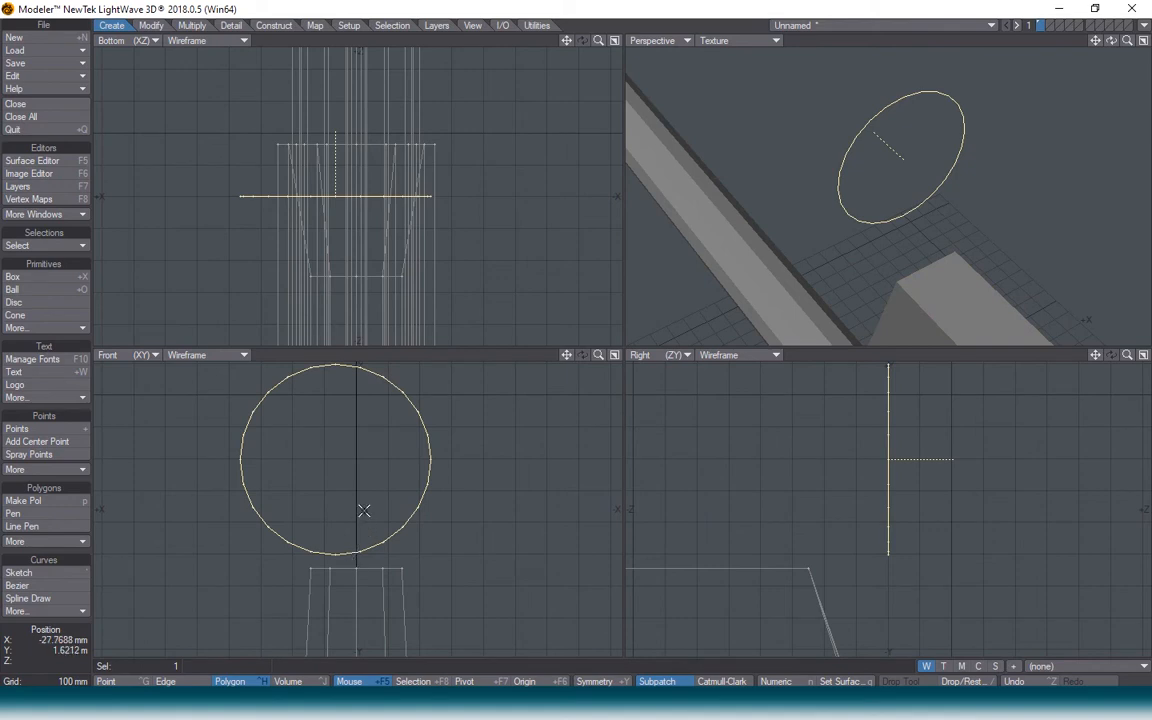
{"action": "key", "text": "F3"}
{"action": "left_click", "coordinate": [594, 210]}
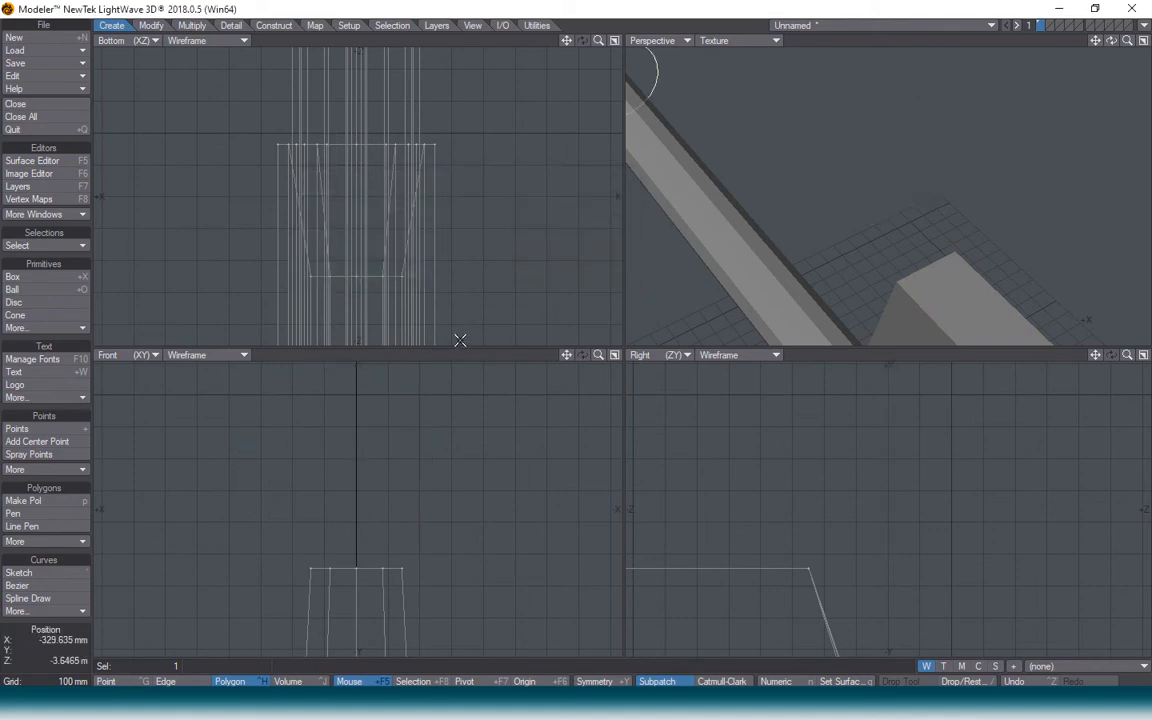
Move the circle straight up along Y until its lowest point just touches the top edge of the sight block.
{"action": "key", "text": "t"}
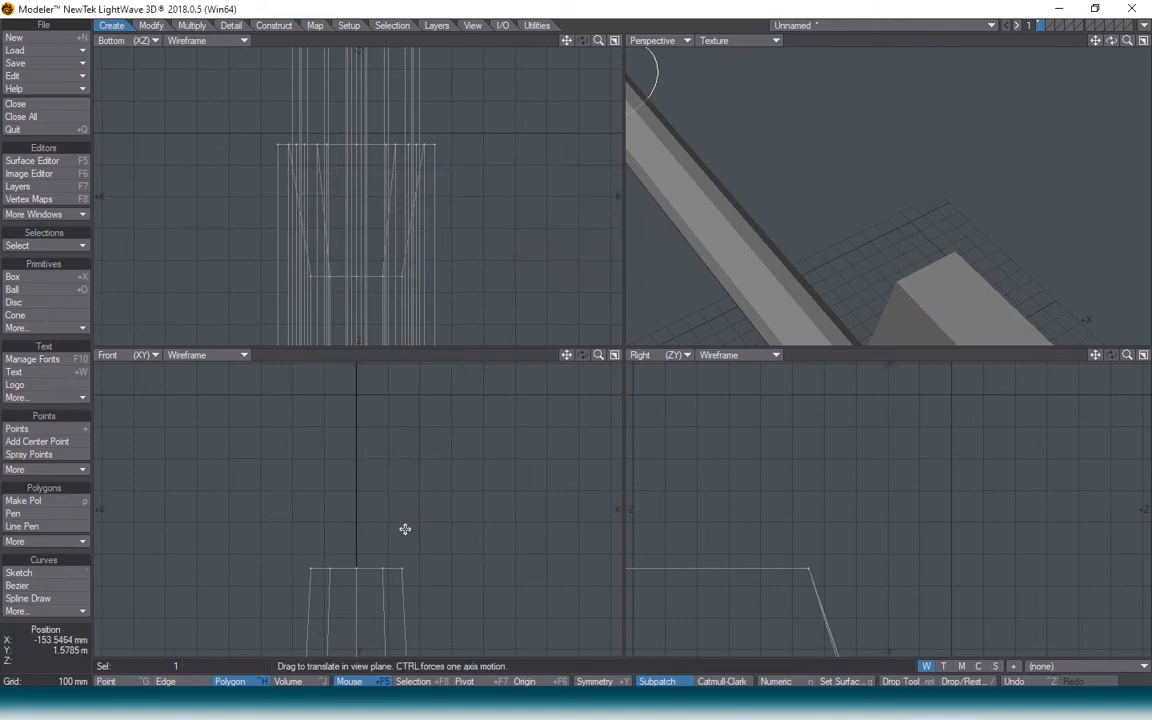
{"action": "left_click_drag", "start_coordinate": [414, 576], "coordinate": [494, 576], "text": "ctrl"}
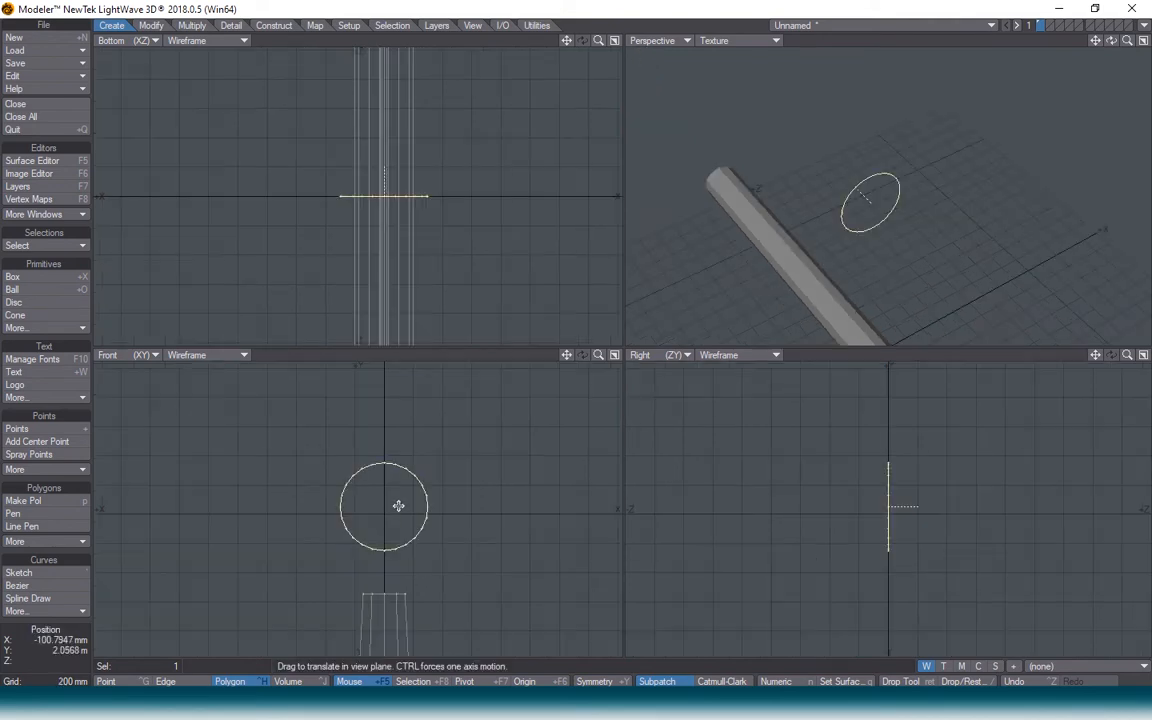
{"action": "left_click_drag", "start_coordinate": [398, 507], "coordinate": [398, 553], "text": "ctrl"}
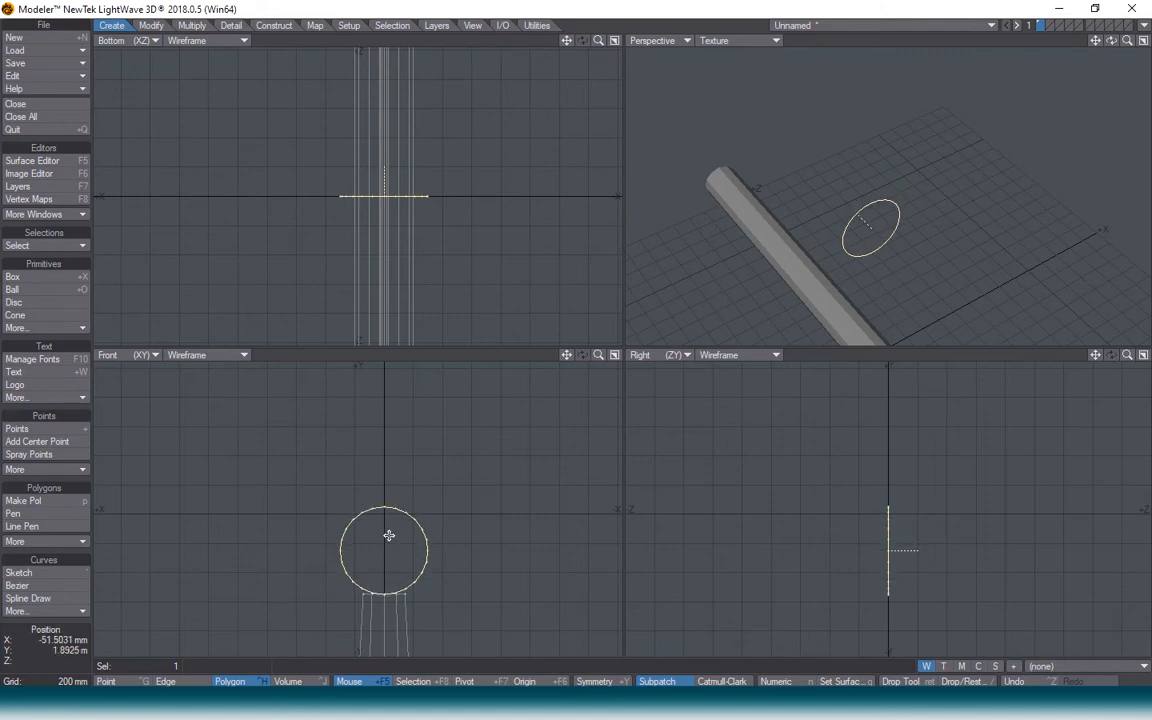
{"action": "scroll", "coordinate": [383, 547], "scroll_direction": "up", "scroll_amount": 3}
{"action": "left_click_drag", "start_coordinate": [414, 577], "coordinate": [416, 467], "text": "alt"}
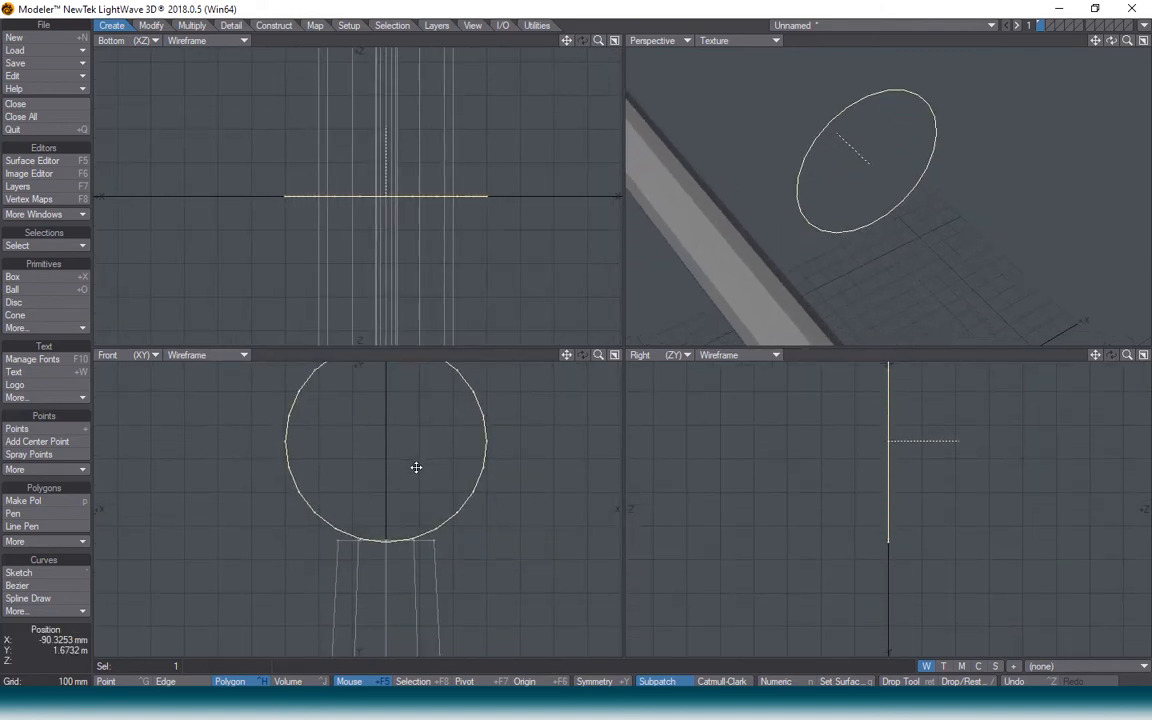
{"action": "left_click_drag", "start_coordinate": [400, 527], "coordinate": [400, 525], "text": "ctrl"}
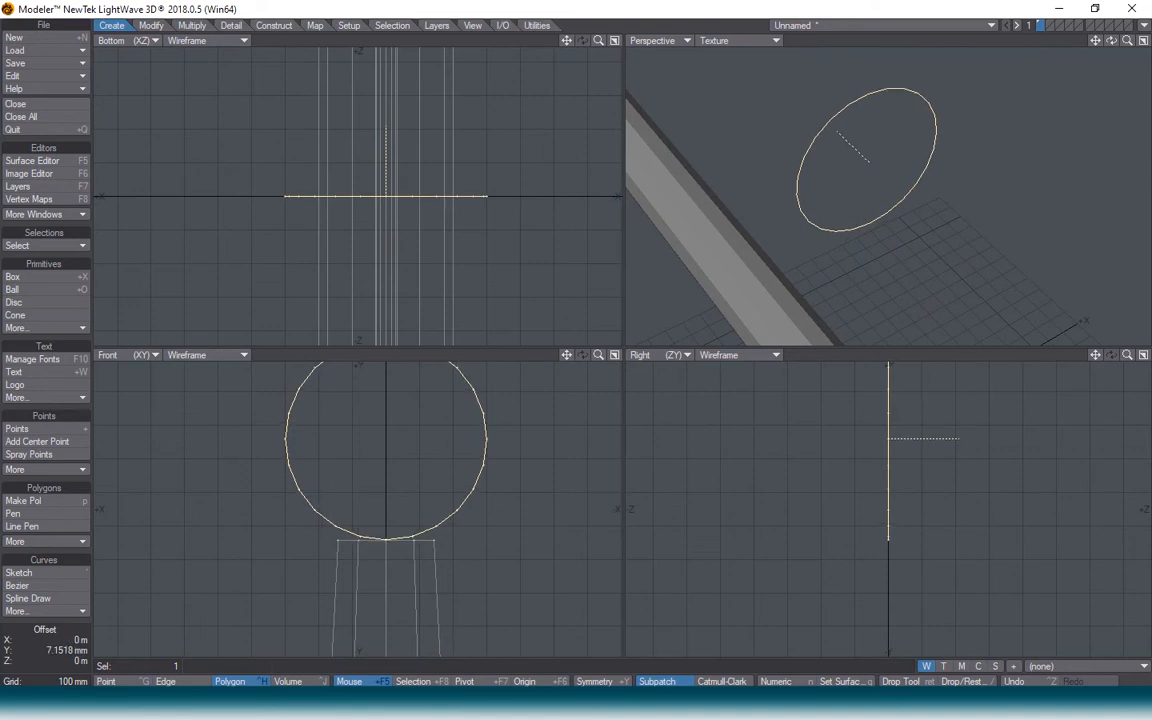
Cut the selected circle out of the layer and turn Symmetry off.
{"action": "scroll", "coordinate": [397, 498], "scroll_direction": "down", "scroll_amount": 5}
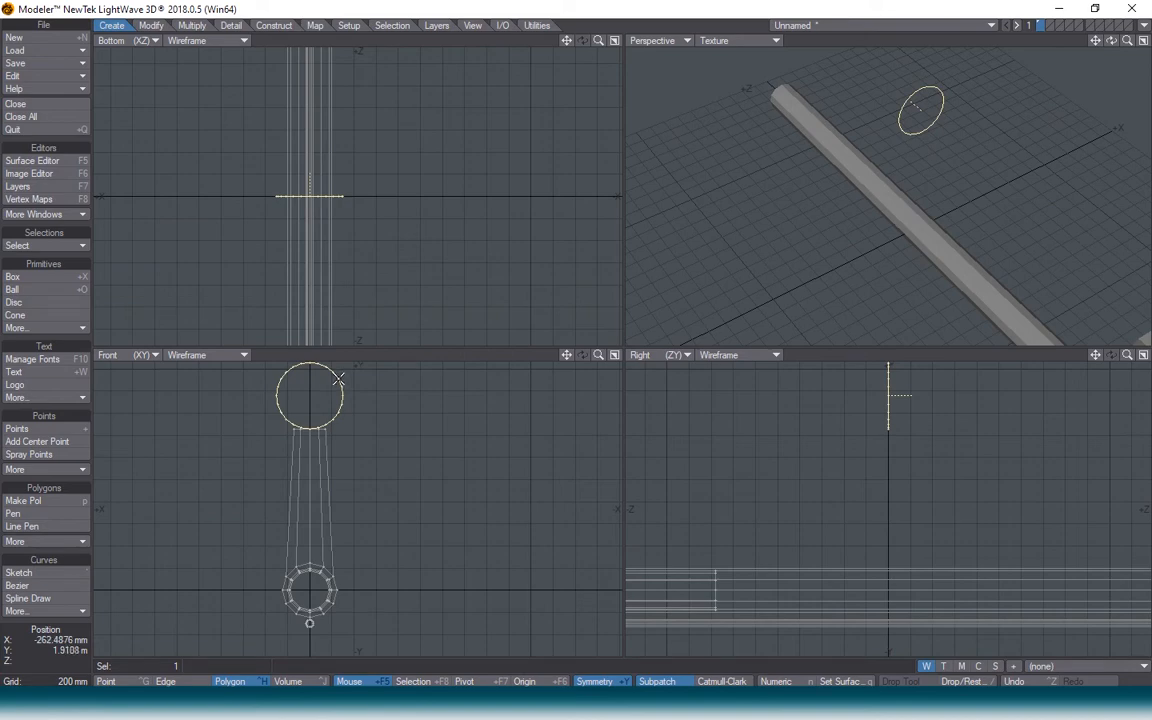
{"action": "key", "text": "Delete"}
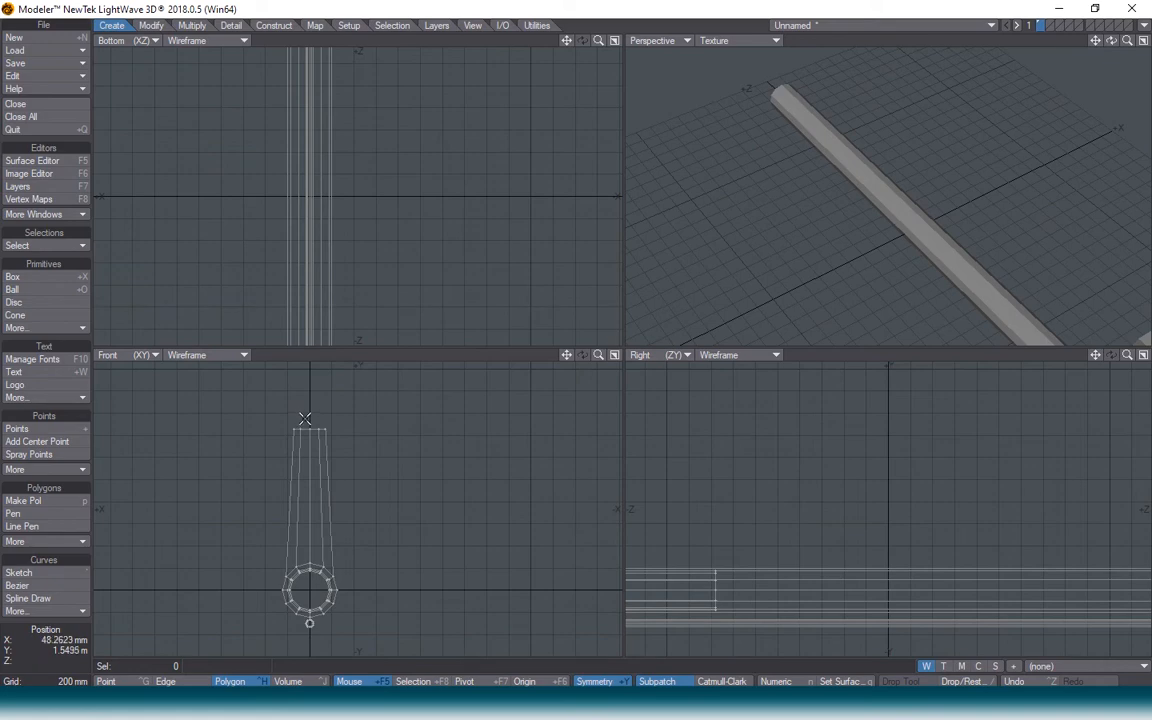
{"action": "key", "text": "shift+y"}
Select all polygons on the +X half of the barrel, sleeve, cleaning rod and sight block, and delete them.
{"action": "right_click_drag", "start_coordinate": [317, 410], "coordinate": [312, 640]}
{"action": "scroll", "coordinate": [312, 597], "scroll_direction": "up", "scroll_amount": 4}
{"action": "mouse_move", "coordinate": [311, 637]}
{"action": "left_mouse_down", "text": "alt"}
{"action": "mouse_move", "coordinate": [333, 523]}
{"action": "mouse_move", "coordinate": [310, 535]}
{"action": "mouse_move", "coordinate": [322, 548]}
{"action": "left_mouse_up", "text": "alt"}
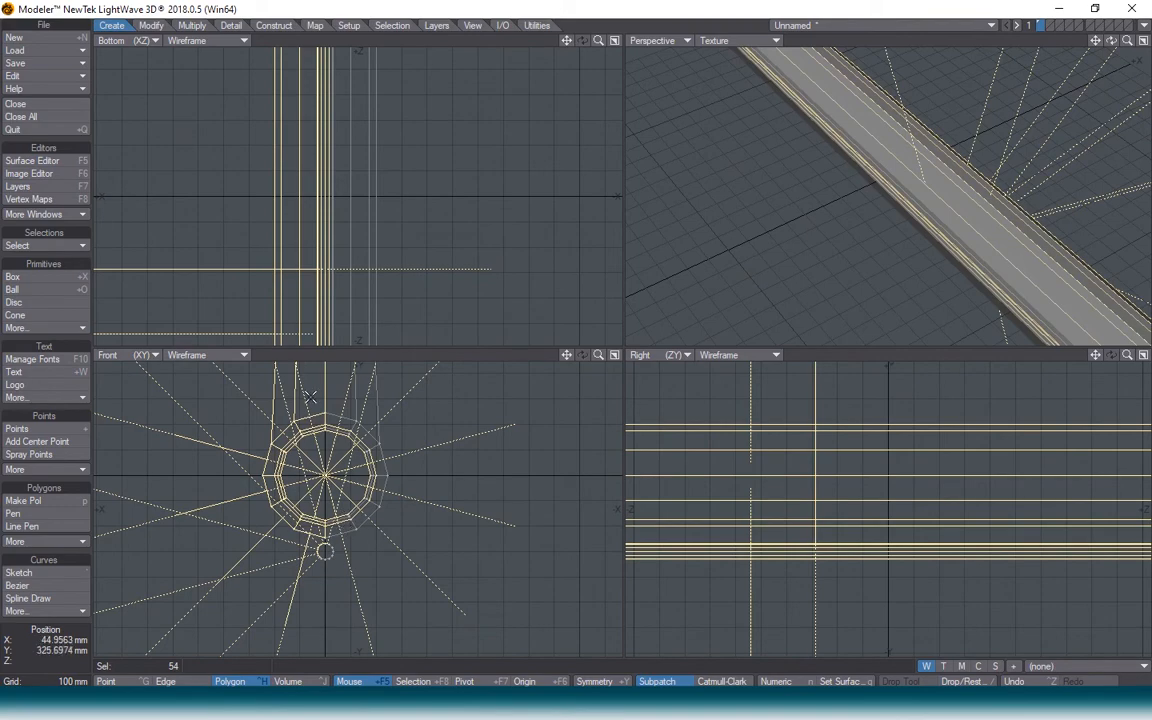
{"action": "scroll", "coordinate": [311, 398], "scroll_direction": "up", "scroll_amount": 5}
{"action": "left_click", "coordinate": [334, 573], "text": "shift"}
{"action": "mouse_move", "coordinate": [371, 445]}
{"action": "left_mouse_down"}
{"action": "mouse_move", "coordinate": [345, 553]}
{"action": "mouse_move", "coordinate": [352, 688]}
{"action": "left_mouse_up"}
{"action": "left_click_drag", "start_coordinate": [338, 400], "coordinate": [342, 688], "text": "alt"}
{"action": "left_click_drag", "start_coordinate": [388, 438], "coordinate": [395, 655], "text": "alt"}
{"action": "left_click_drag", "start_coordinate": [330, 390], "coordinate": [342, 535], "text": "alt"}
{"action": "left_click_drag", "start_coordinate": [378, 385], "coordinate": [303, 650], "text": "alt"}
{"action": "scroll", "coordinate": [303, 490], "scroll_direction": "down", "scroll_amount": 3}
{"action": "left_click_drag", "start_coordinate": [303, 490], "coordinate": [414, 594], "text": "alt"}
{"action": "scroll", "coordinate": [415, 468], "scroll_direction": "down", "scroll_amount": 5}
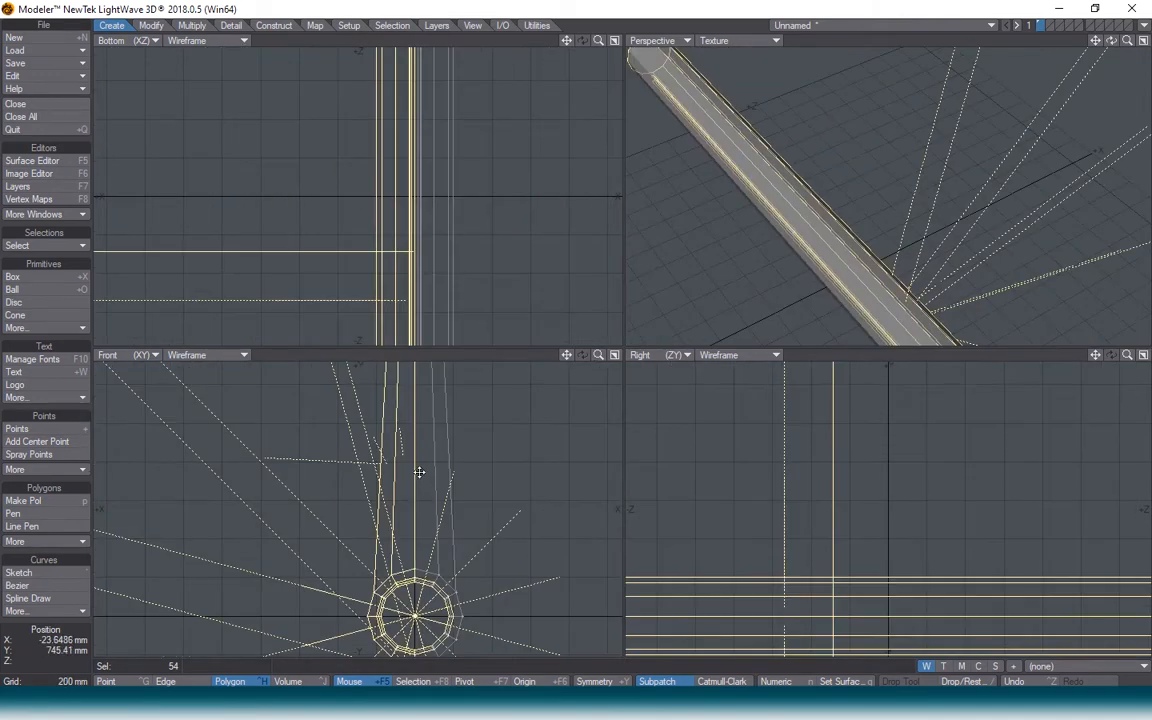
{"action": "left_click_drag", "start_coordinate": [419, 472], "coordinate": [397, 507], "text": "alt"}
{"action": "key", "text": "Delete"}
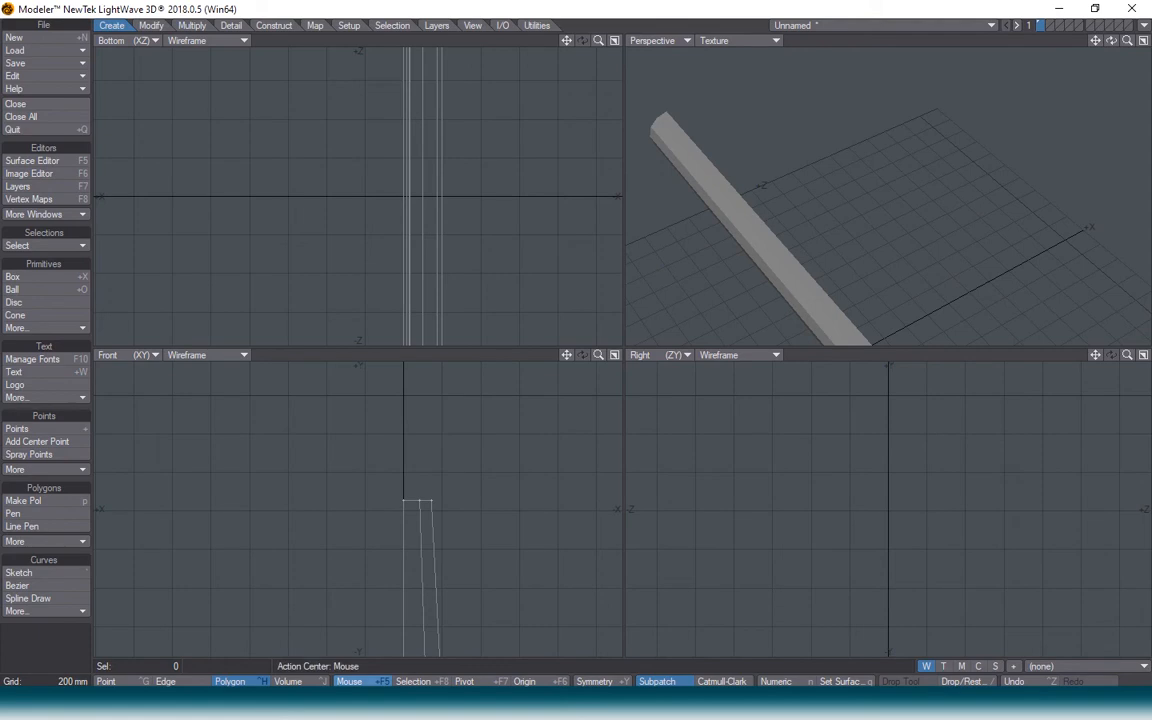
Select all points along the model's open centre line, set their X value to 0 m and deselect them.
{"action": "left_click_drag", "start_coordinate": [421, 520], "coordinate": [417, 480], "text": "alt"}
{"action": "scroll", "coordinate": [413, 440], "scroll_direction": "down", "scroll_amount": 3}
{"action": "scroll", "coordinate": [414, 565], "scroll_direction": "up", "scroll_amount": 3}
{"action": "left_click", "coordinate": [105, 681]}
{"action": "mouse_move", "coordinate": [418, 378]}
{"action": "left_mouse_down"}
{"action": "mouse_move", "coordinate": [382, 385]}
{"action": "mouse_move", "coordinate": [418, 650]}
{"action": "left_mouse_up"}
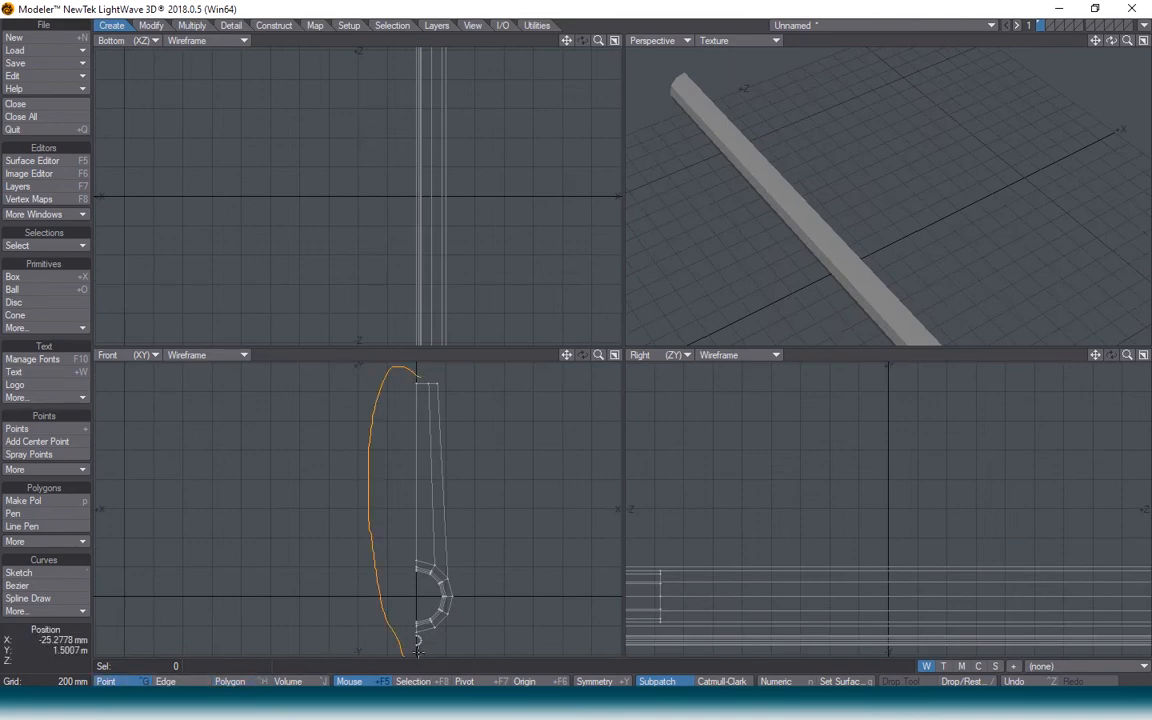
{"action": "right_click_drag", "start_coordinate": [418, 650], "coordinate": [424, 672]}
{"action": "scroll", "coordinate": [420, 632], "scroll_direction": "up", "scroll_amount": 6}
{"action": "left_click_drag", "start_coordinate": [420, 632], "coordinate": [405, 521], "text": "alt"}
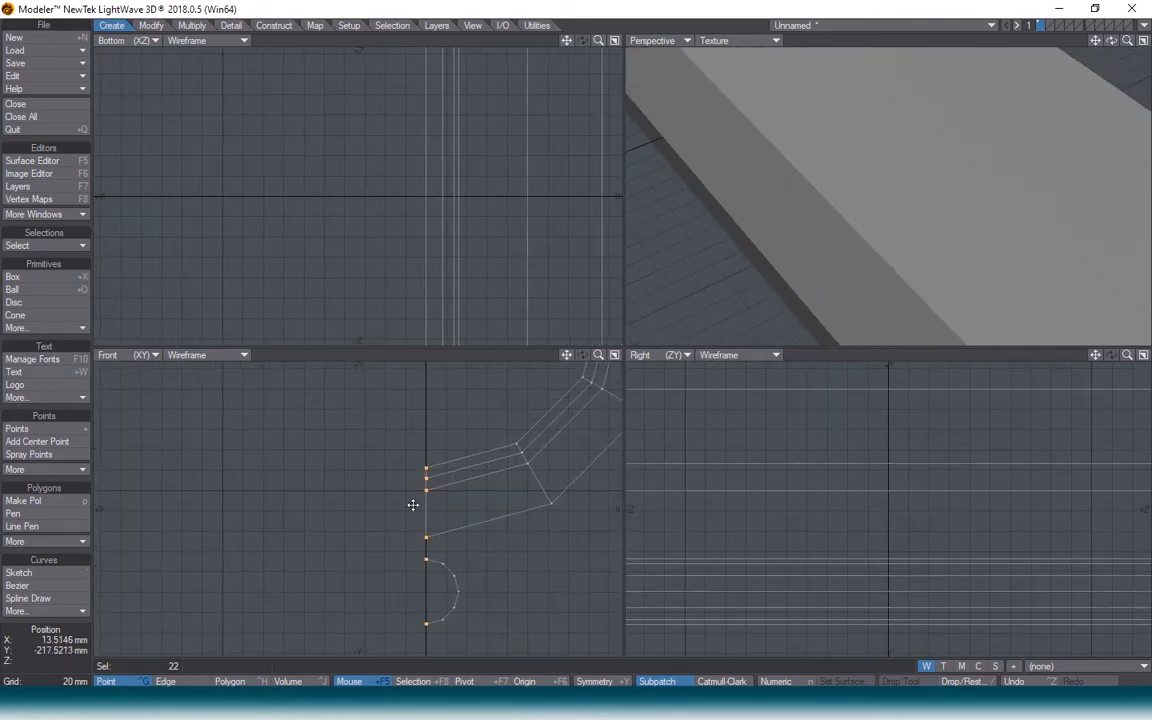
{"action": "scroll", "coordinate": [405, 521], "scroll_direction": "down", "scroll_amount": 6}
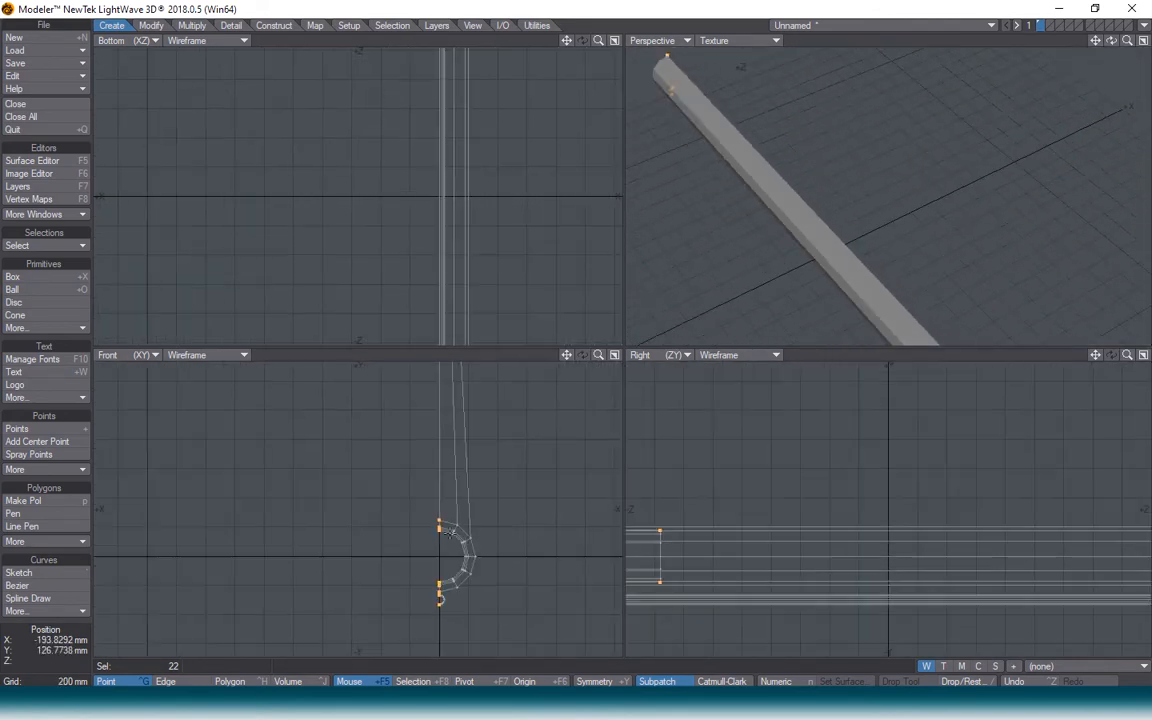
{"action": "left_click_drag", "start_coordinate": [455, 479], "coordinate": [458, 617], "text": "alt"}
{"action": "key", "text": "v"}
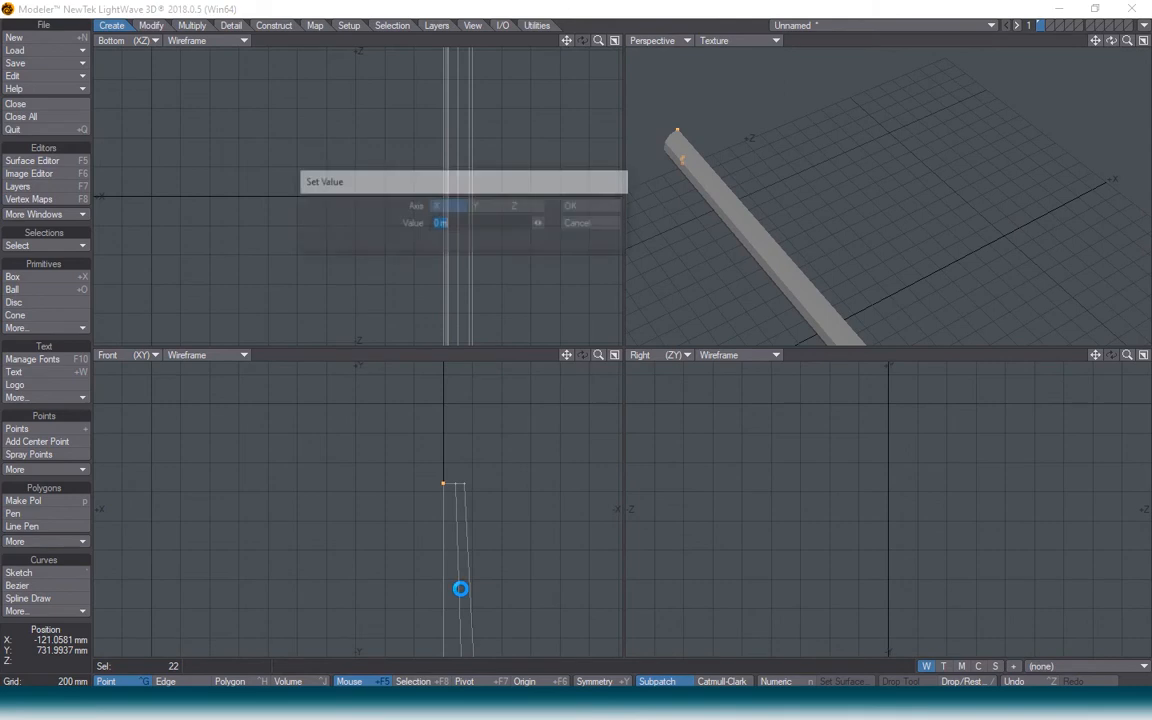
{"action": "left_click", "coordinate": [597, 204]}
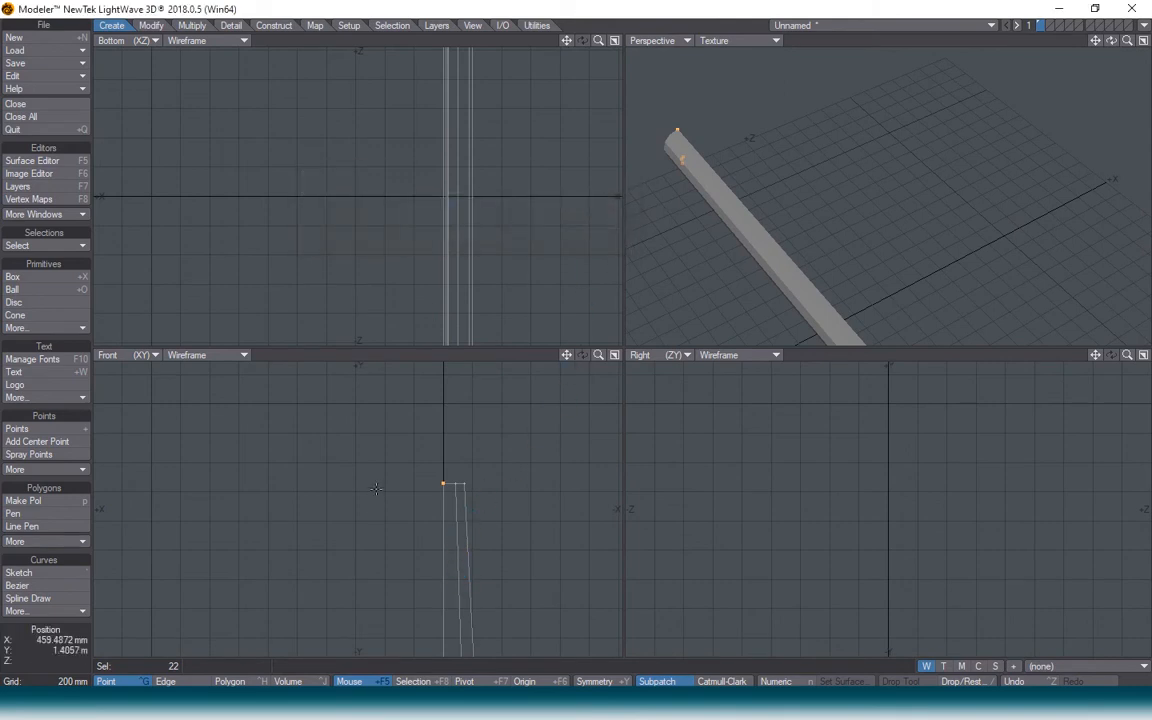
{"action": "key", "text": "/"}
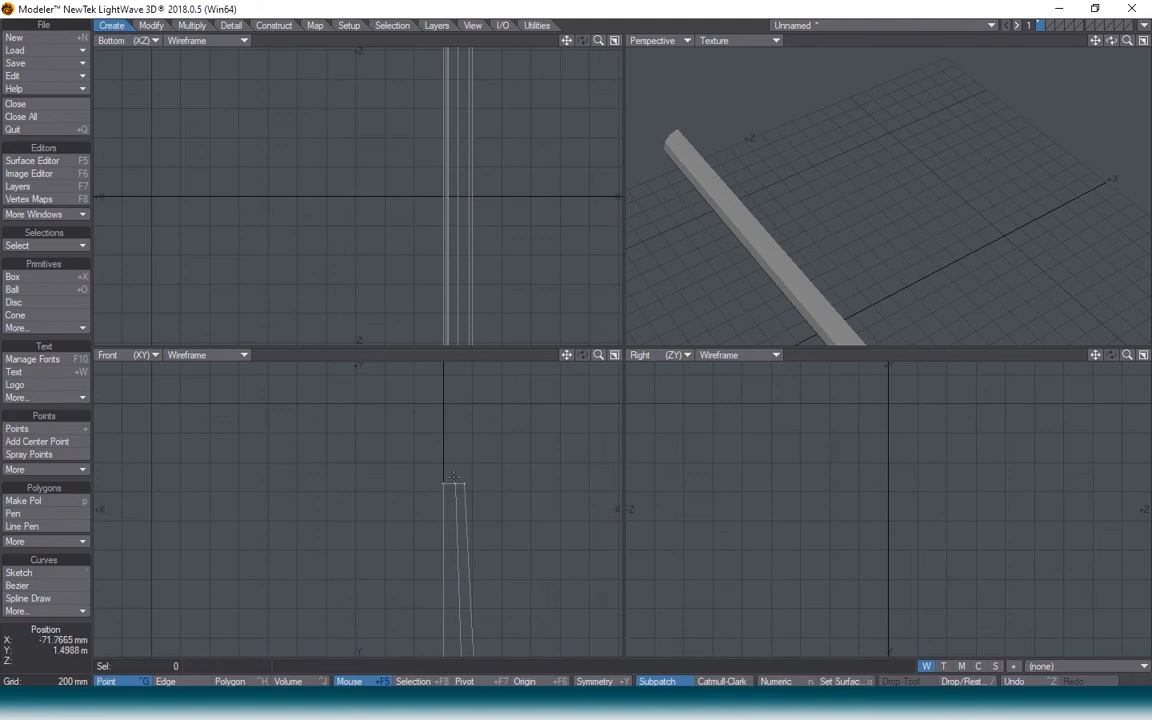
Mirror the remaining half across the X axis with its center at 0 m and Merge Points enabled.
{"action": "scroll", "coordinate": [454, 477], "scroll_direction": "down", "scroll_amount": 4}
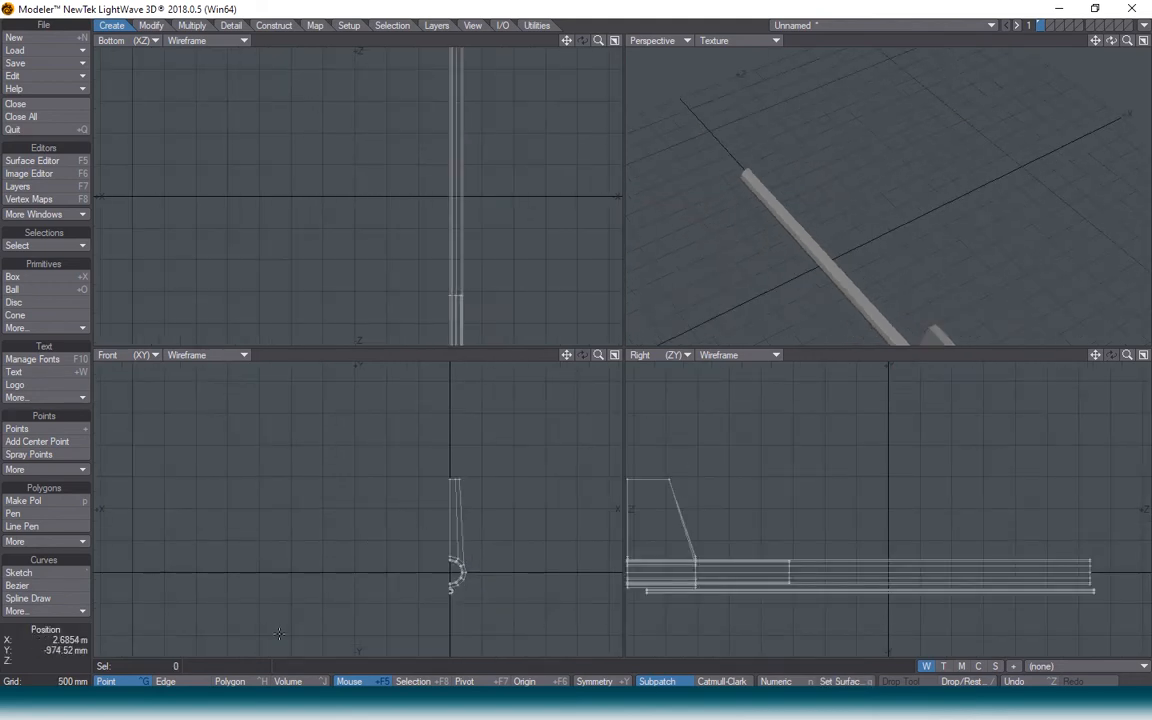
{"action": "key", "text": "shift+v"}
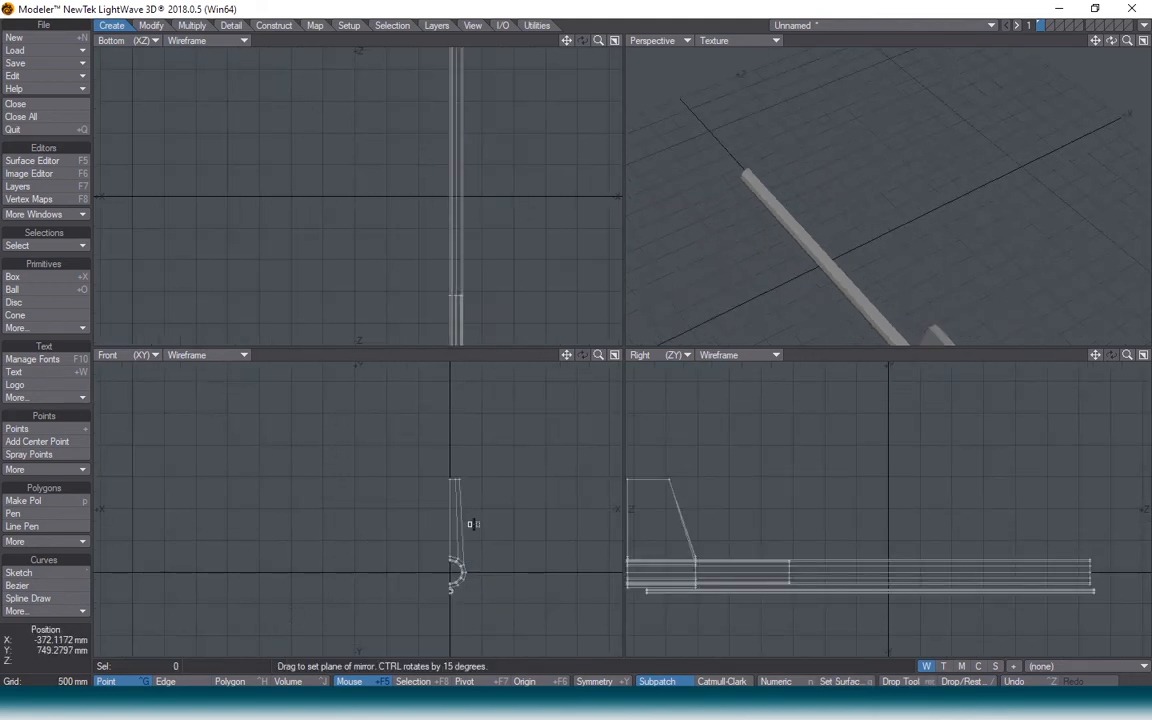
{"action": "key", "text": "n"}
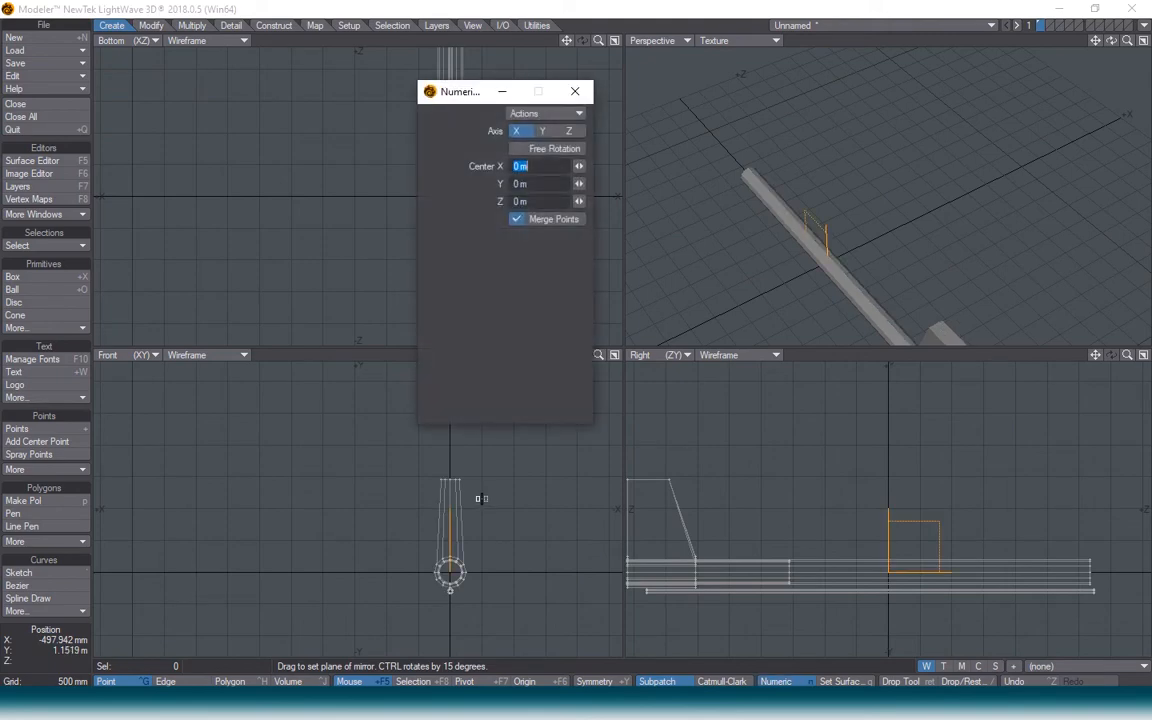
{"action": "left_click", "coordinate": [576, 93]}
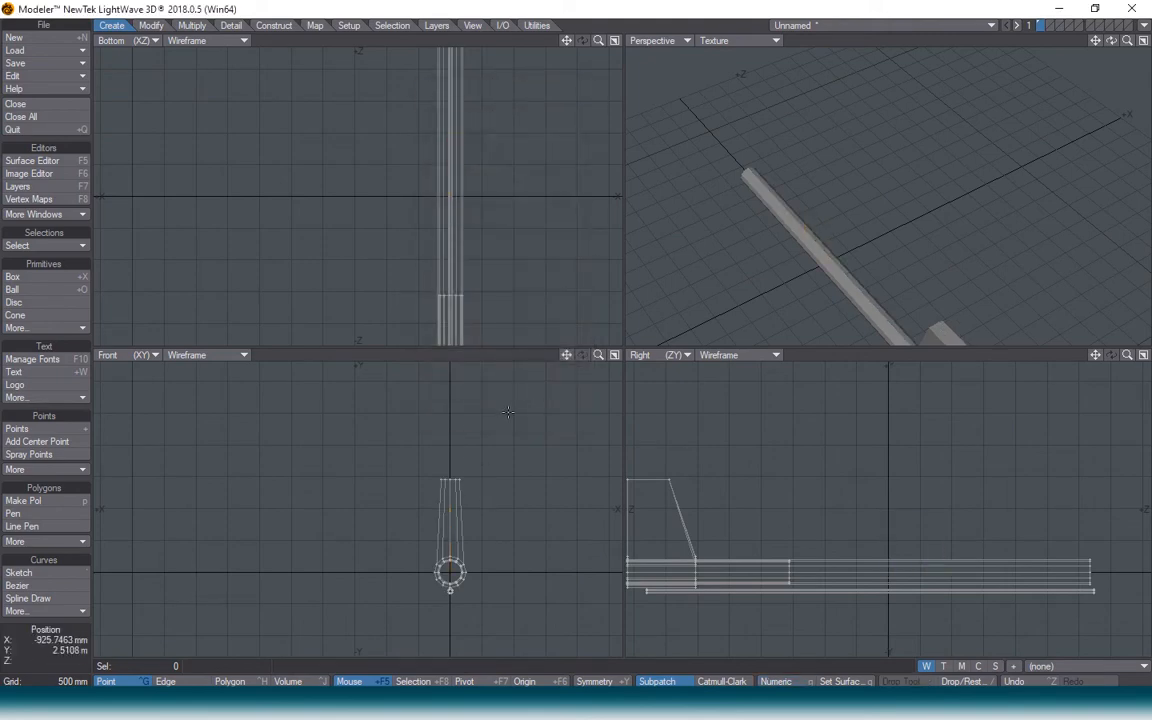
{"action": "left_click", "coordinate": [478, 526]}
Paste the cut circle back above the sight block and check how it meets the block's top edge.
{"action": "left_click", "coordinate": [240, 681]}
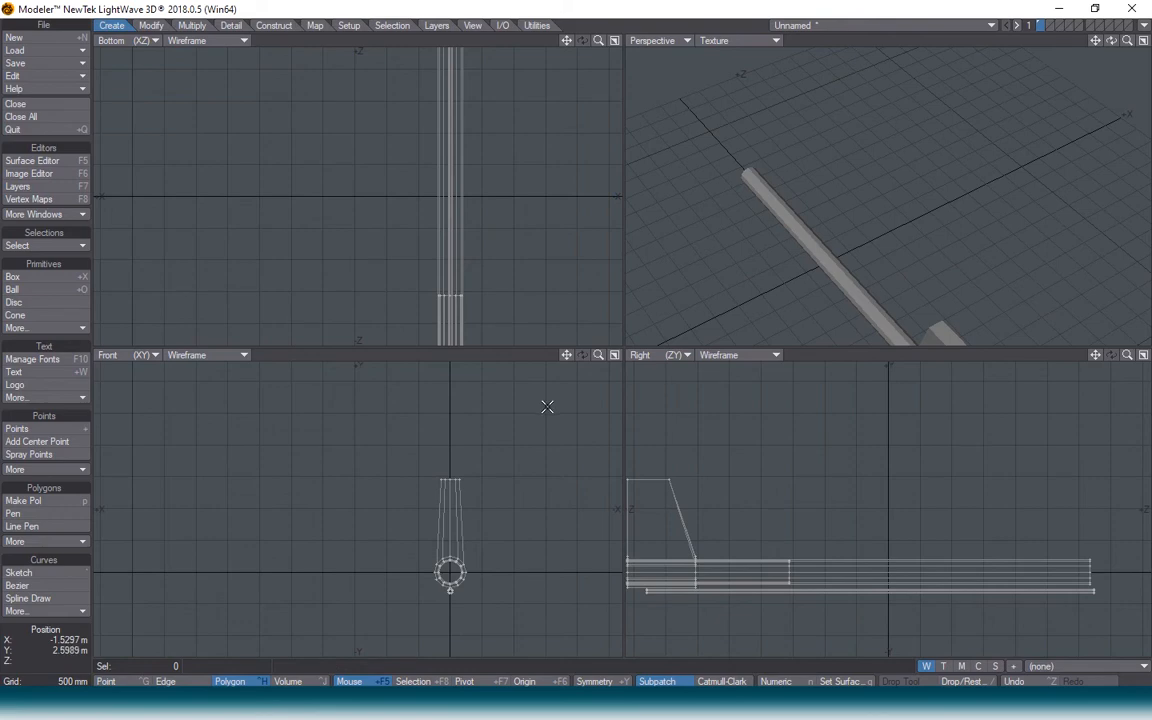
{"action": "key", "text": "ctrl+v"}
{"action": "scroll", "coordinate": [453, 488], "scroll_direction": "up", "scroll_amount": 8}
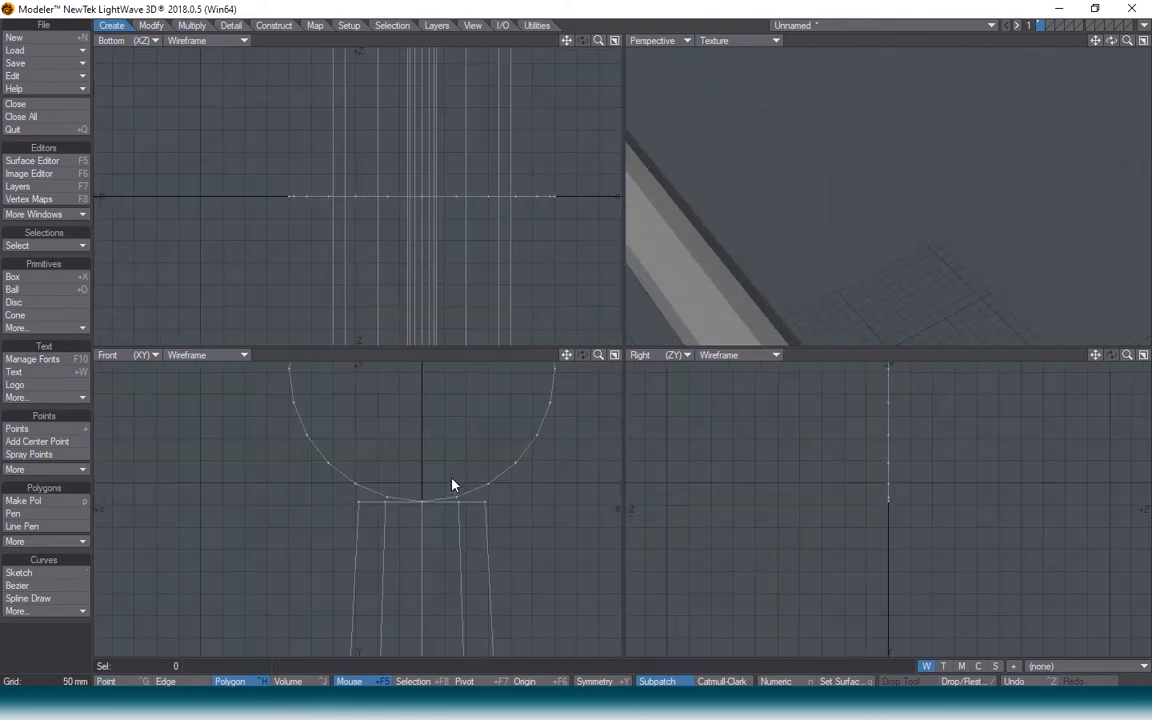
{"action": "scroll", "coordinate": [464, 553], "scroll_direction": "down", "scroll_amount": 4}
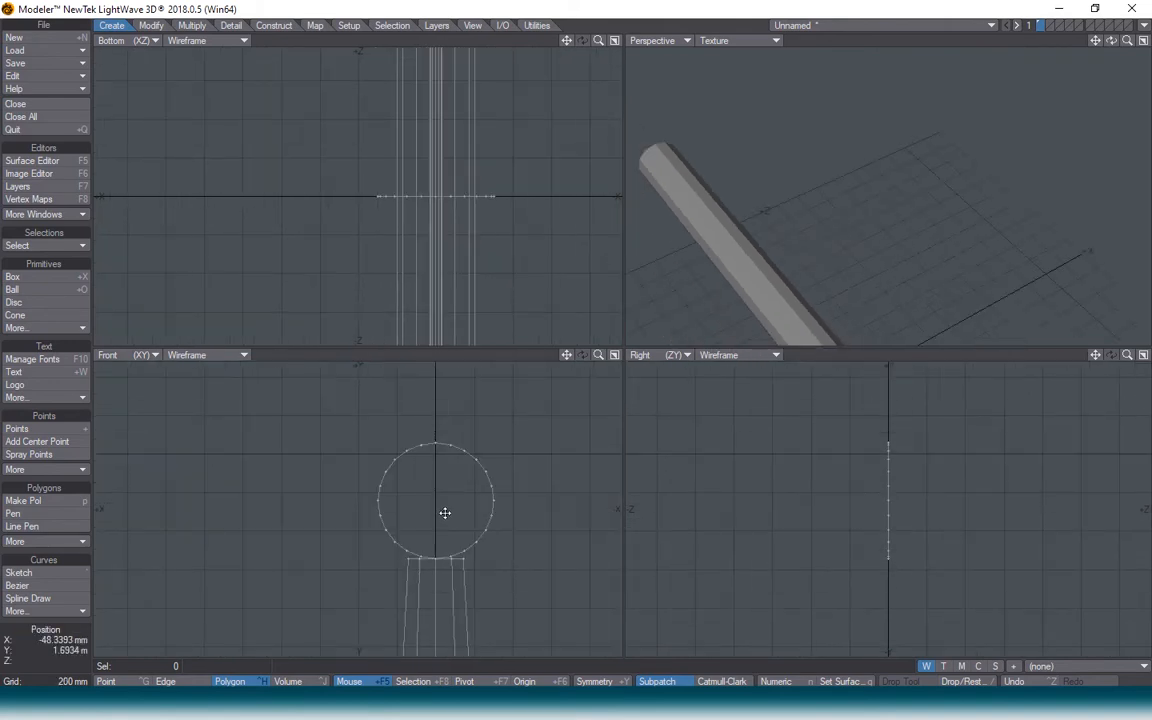
{"action": "scroll", "coordinate": [435, 528], "scroll_direction": "up", "scroll_amount": 4}
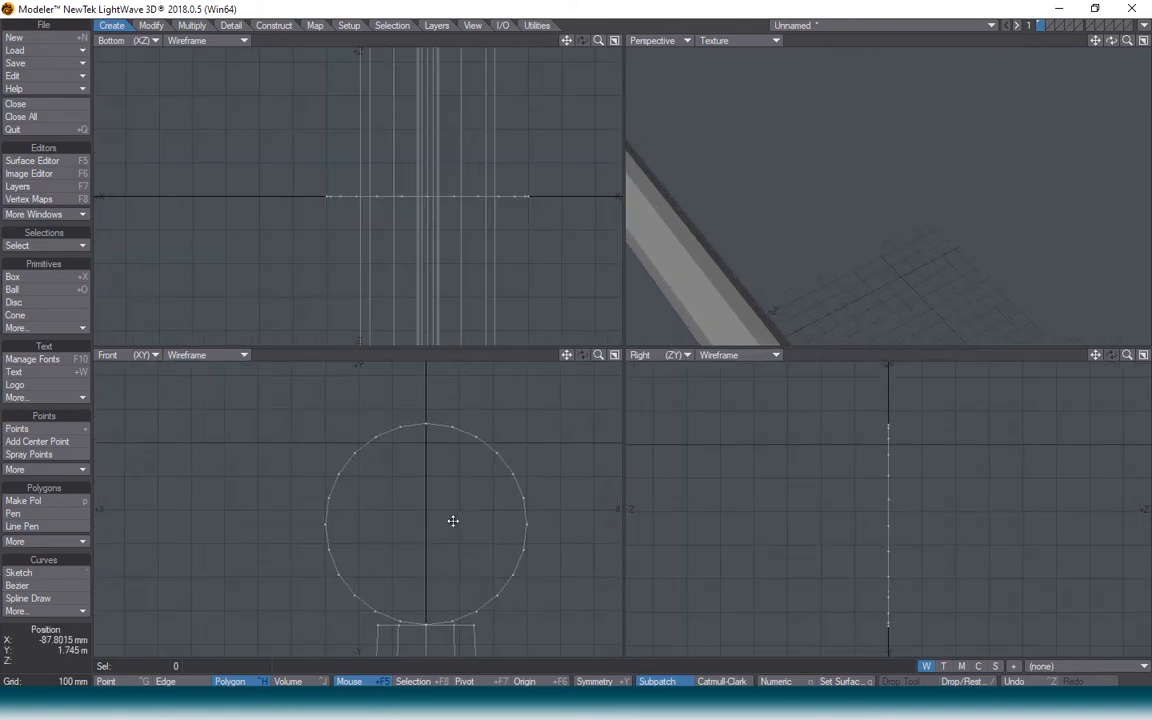
Turn on Symmetry and raise the two outer top polygons of the sight block to meet the circle.
{"action": "left_click", "coordinate": [595, 681]}
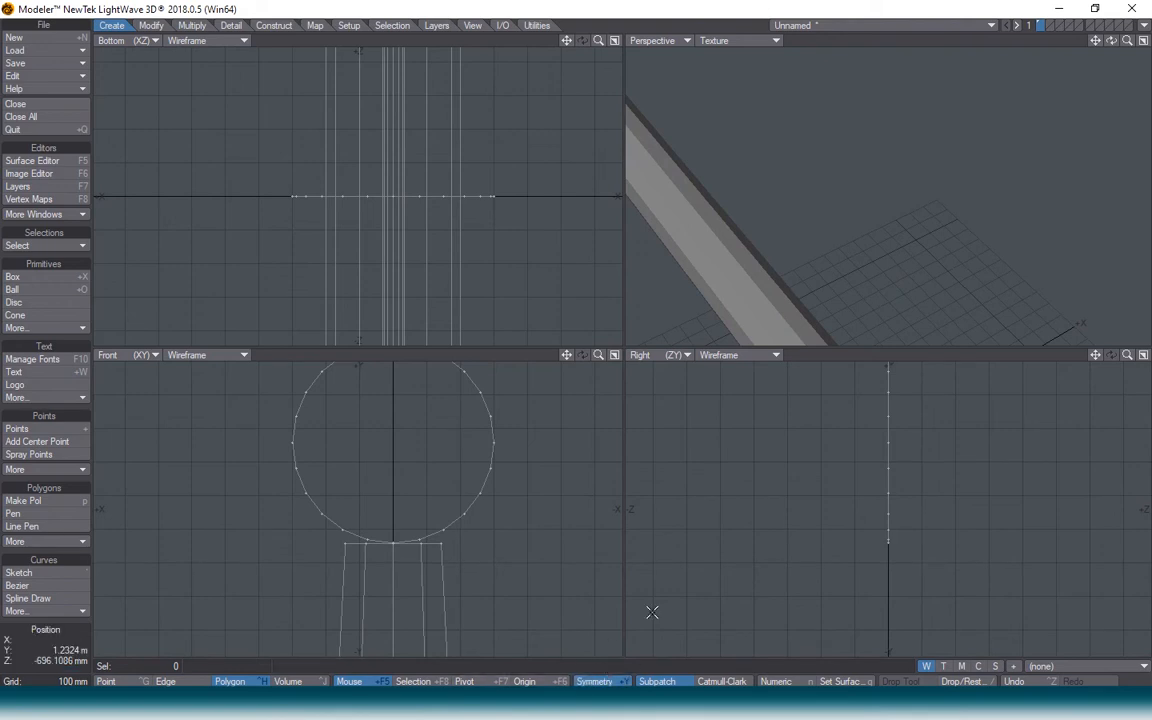
{"action": "left_click", "coordinate": [432, 547]}
{"action": "left_click", "coordinate": [381, 591]}
{"action": "key", "text": "t"}
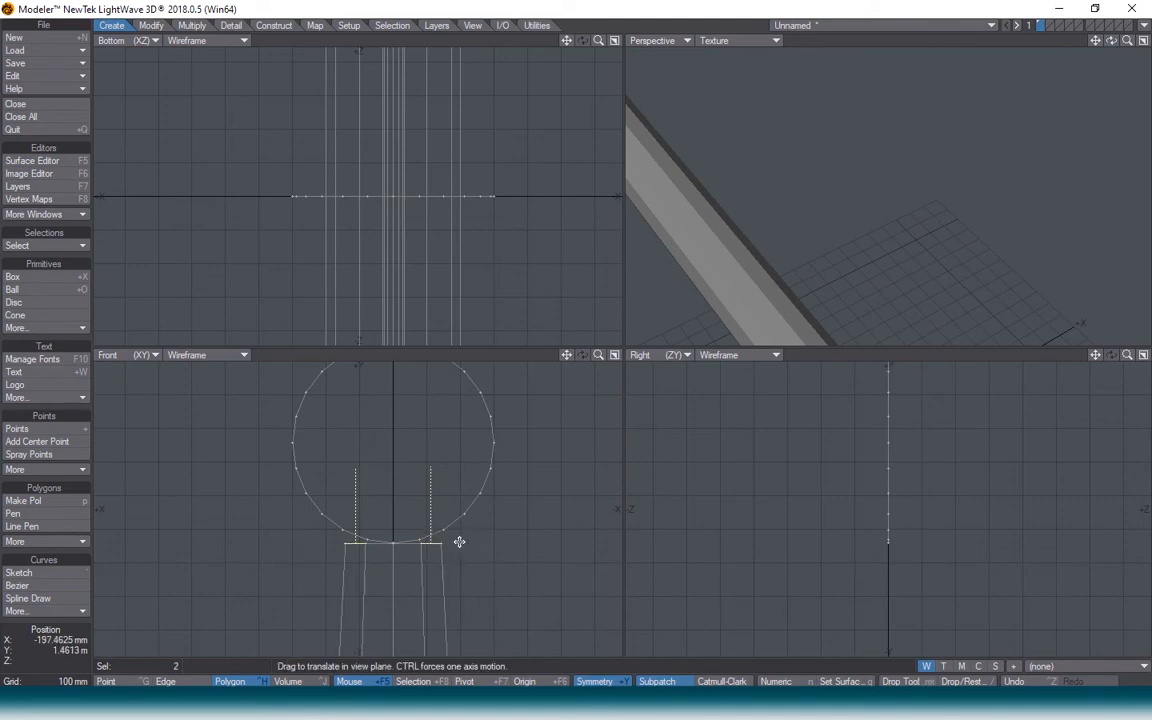
{"action": "left_click_drag", "start_coordinate": [431, 543], "coordinate": [361, 538]}
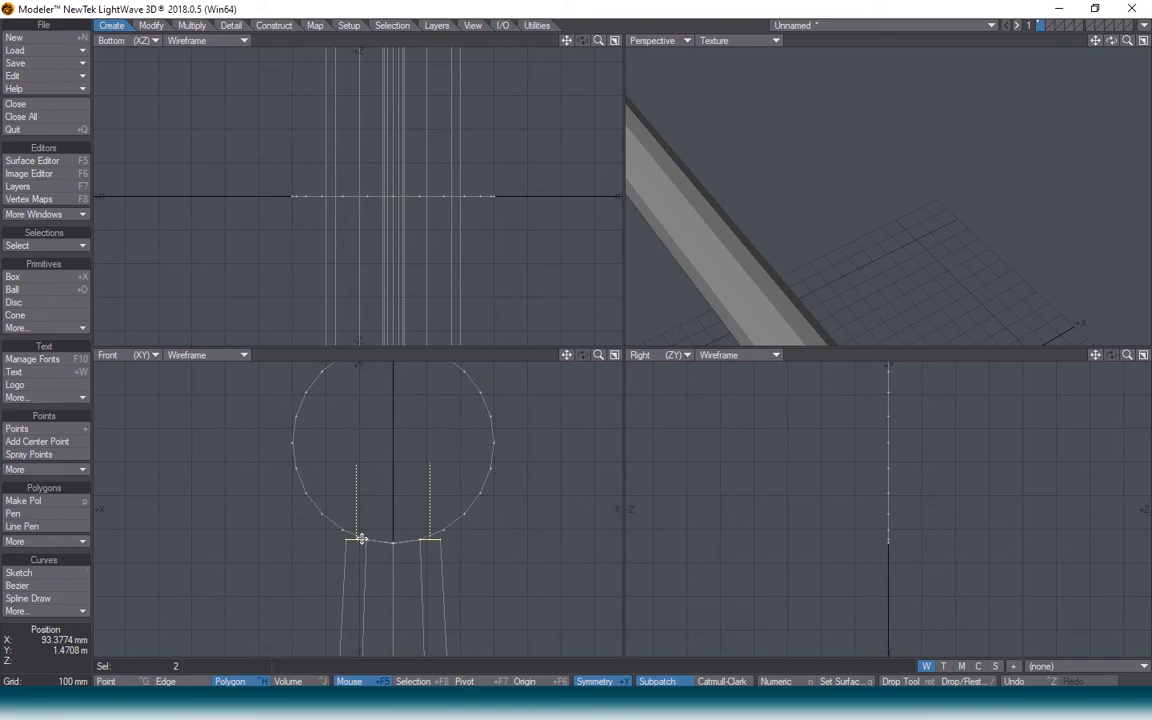
Extend the raised polygons segment by segment along both sides of the circle to form a U-shaped cradle, and deselect them.
{"action": "left_click_drag", "start_coordinate": [361, 538], "coordinate": [335, 453]}
{"action": "key", "text": "e"}
{"action": "key", "text": "e"}
{"action": "key", "text": "e"}
{"action": "key", "text": "Return"}
{"action": "key", "text": "slash"}
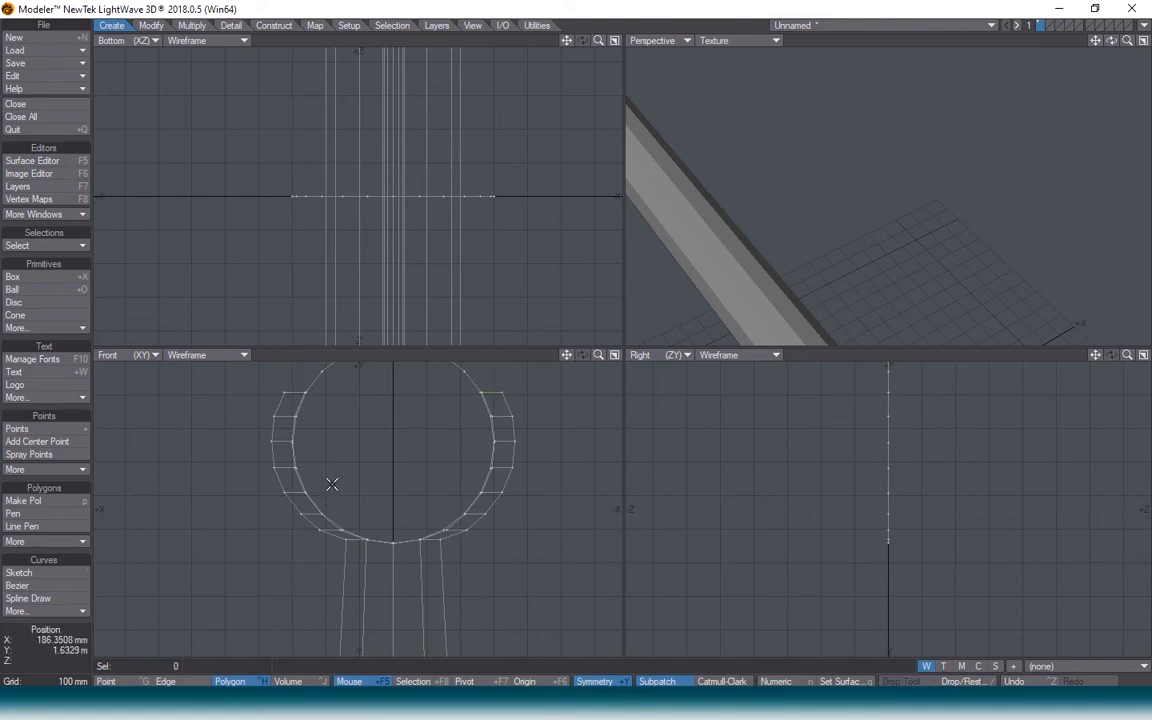
Delete the guide circle inside the sight's curved arms.
{"action": "left_click", "coordinate": [461, 371]}
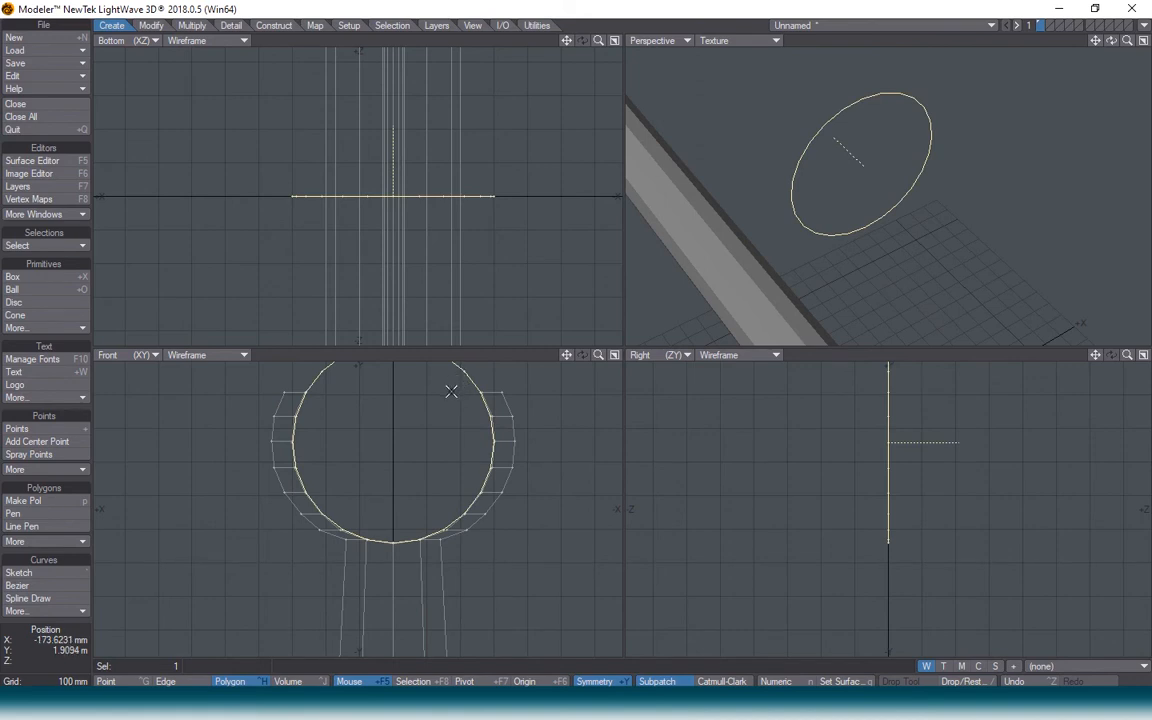
{"action": "key", "text": "Delete"}
{"action": "scroll", "coordinate": [481, 508], "scroll_direction": "down", "scroll_amount": 6}
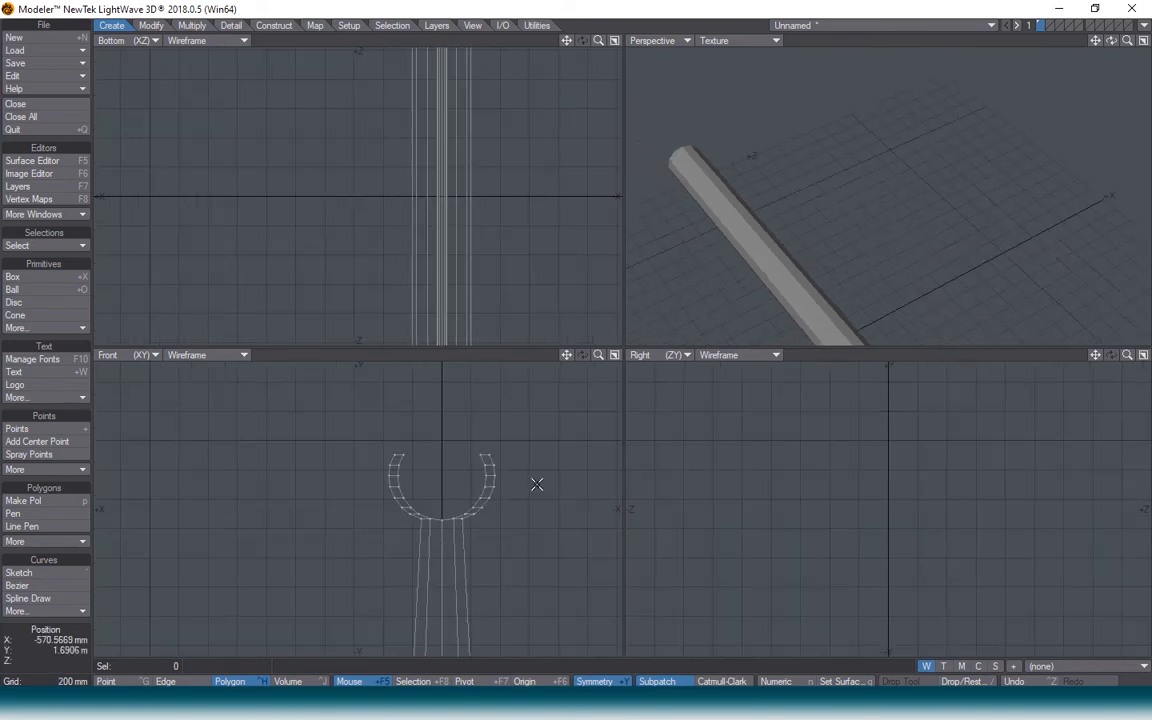
Examine the sight's curved arms and block from the front and the side in the perspective view.
{"action": "scroll", "coordinate": [550, 490], "scroll_direction": "up", "scroll_amount": 3}
{"action": "key", "text": "a"}
{"action": "left_click_drag", "start_coordinate": [1111, 41], "coordinate": [1035, 119]}
{"action": "scroll", "coordinate": [926, 139], "scroll_direction": "up", "scroll_amount": 5}
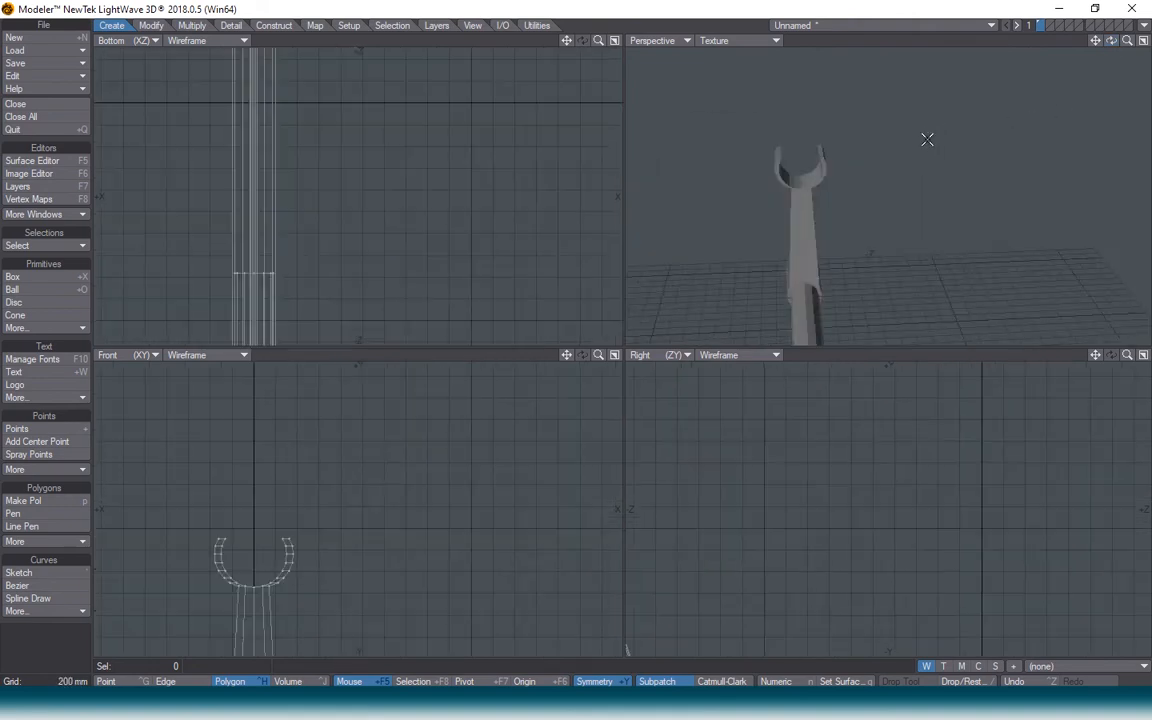
{"action": "mouse_move", "coordinate": [1111, 42]}
{"action": "left_mouse_down"}
{"action": "mouse_move", "coordinate": [1111, 75]}
{"action": "mouse_move", "coordinate": [1112, 45]}
{"action": "left_mouse_up"}
{"action": "key", "text": "a"}
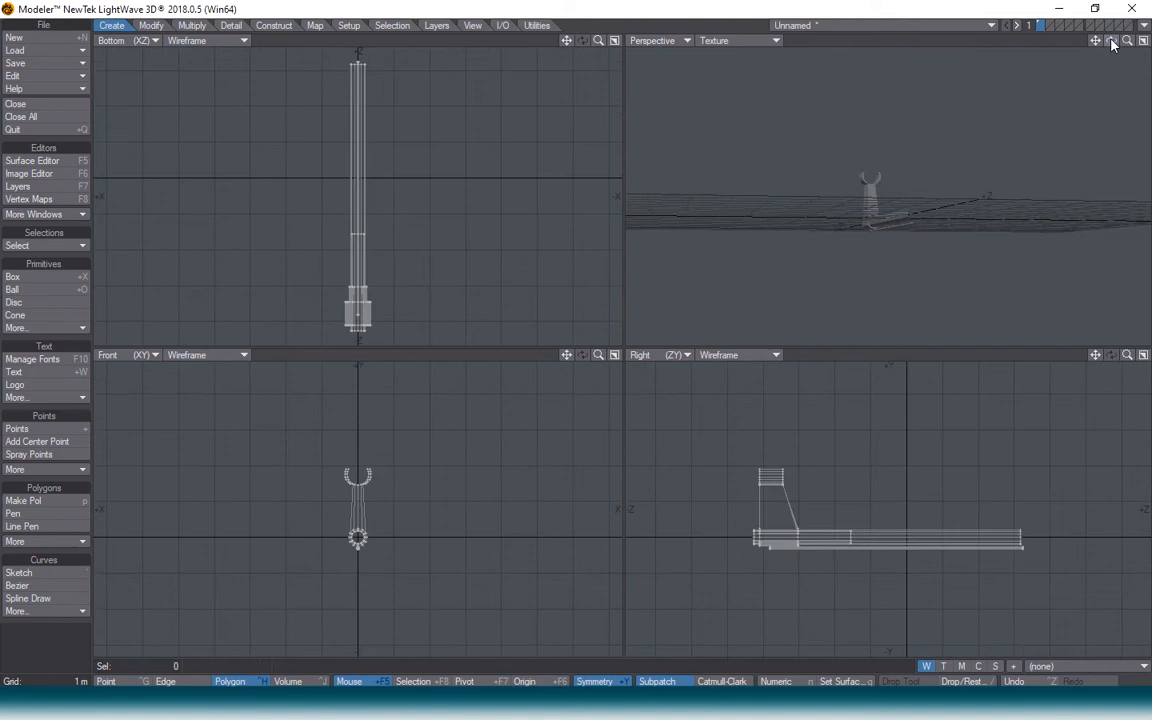
{"action": "scroll", "coordinate": [890, 201], "scroll_direction": "up", "scroll_amount": 3}
{"action": "left_click_drag", "start_coordinate": [1111, 41], "coordinate": [998, 183]}
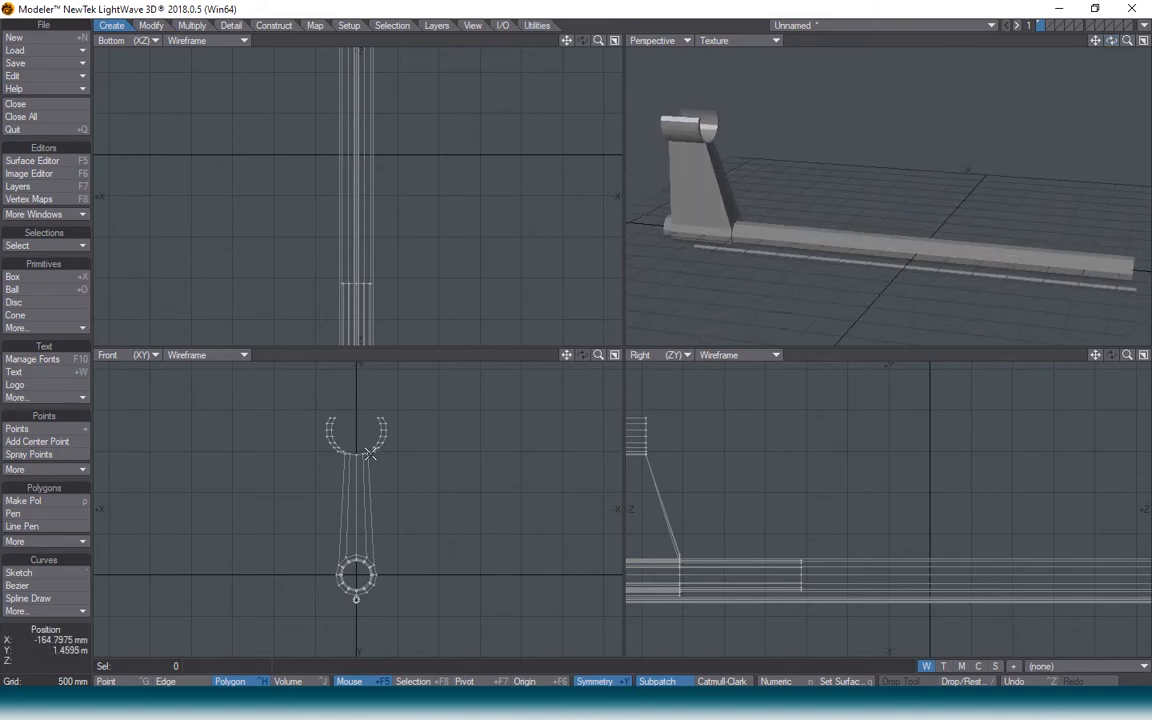
{"action": "mouse_move", "coordinate": [416, 460]}
{"action": "right_mouse_down"}
{"action": "mouse_move", "coordinate": [275, 456]}
{"action": "mouse_move", "coordinate": [408, 518]}
{"action": "right_mouse_up"}
{"action": "key", "text": "t"}
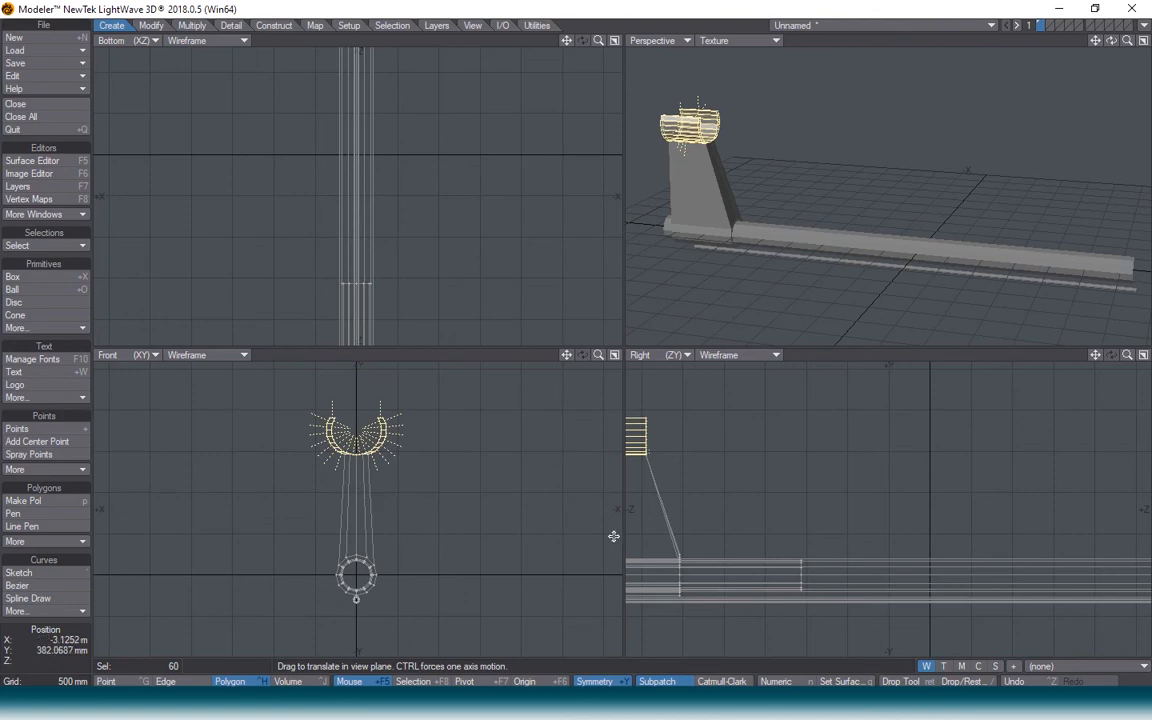
{"action": "left_click_drag", "start_coordinate": [660, 488], "coordinate": [779, 494], "text": "alt"}
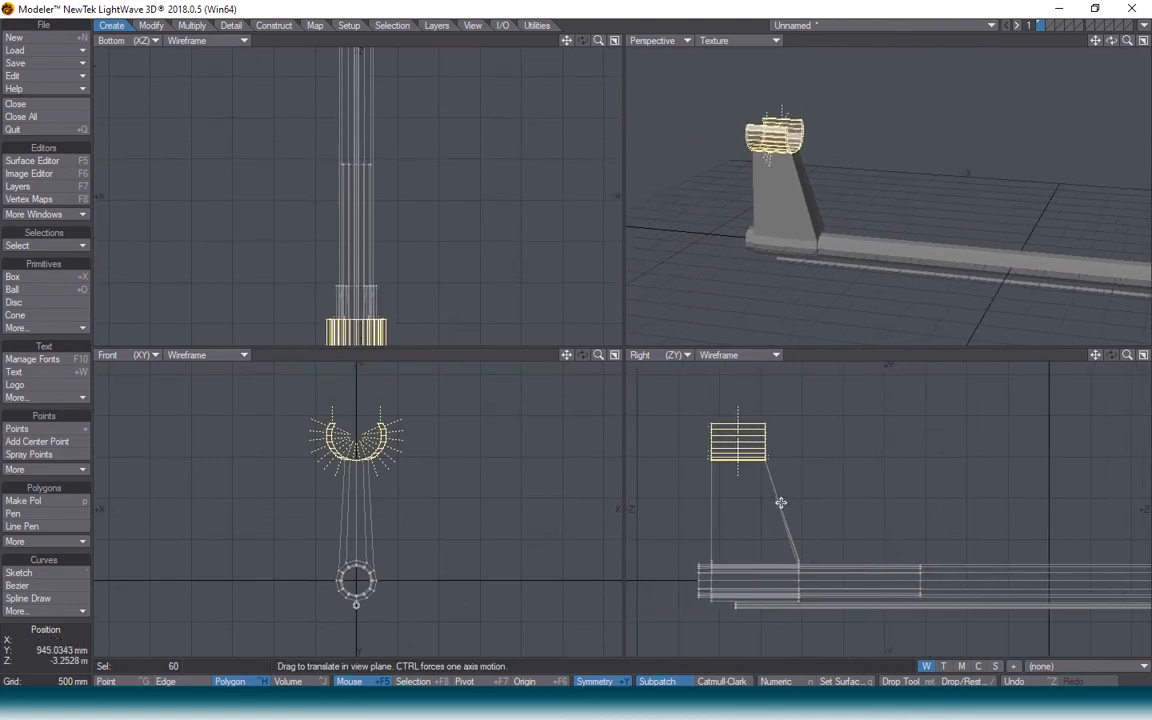
{"action": "key", "text": "Return"}
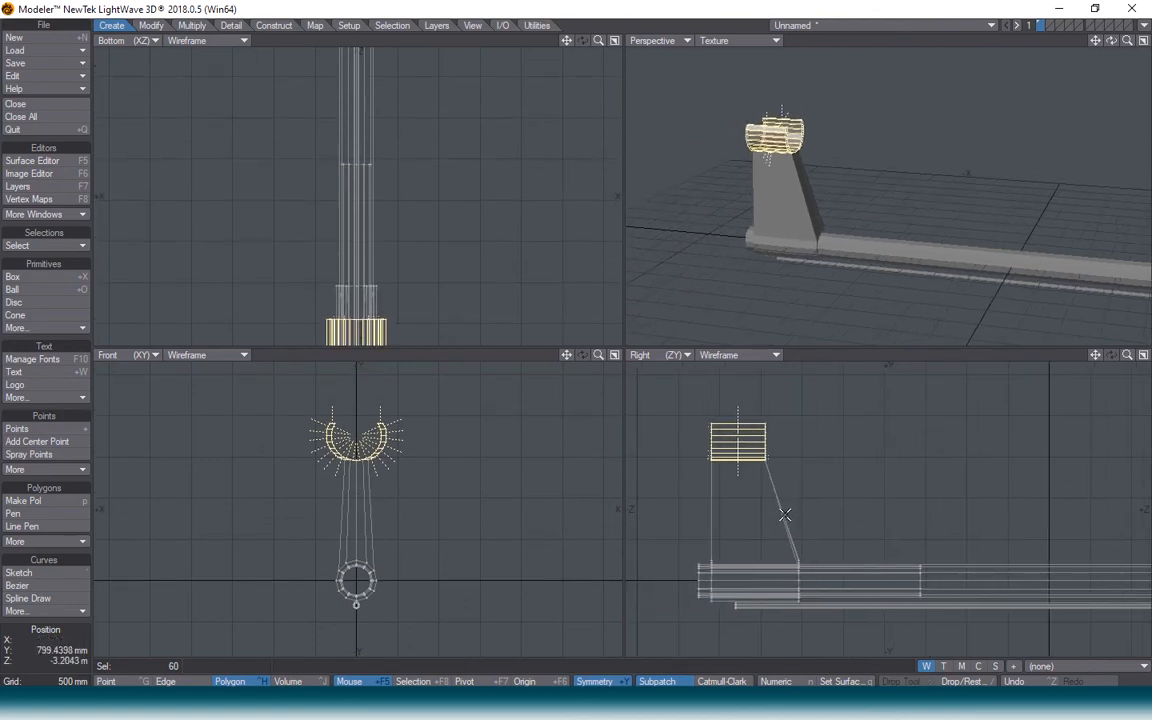
{"action": "key", "text": "slash"}
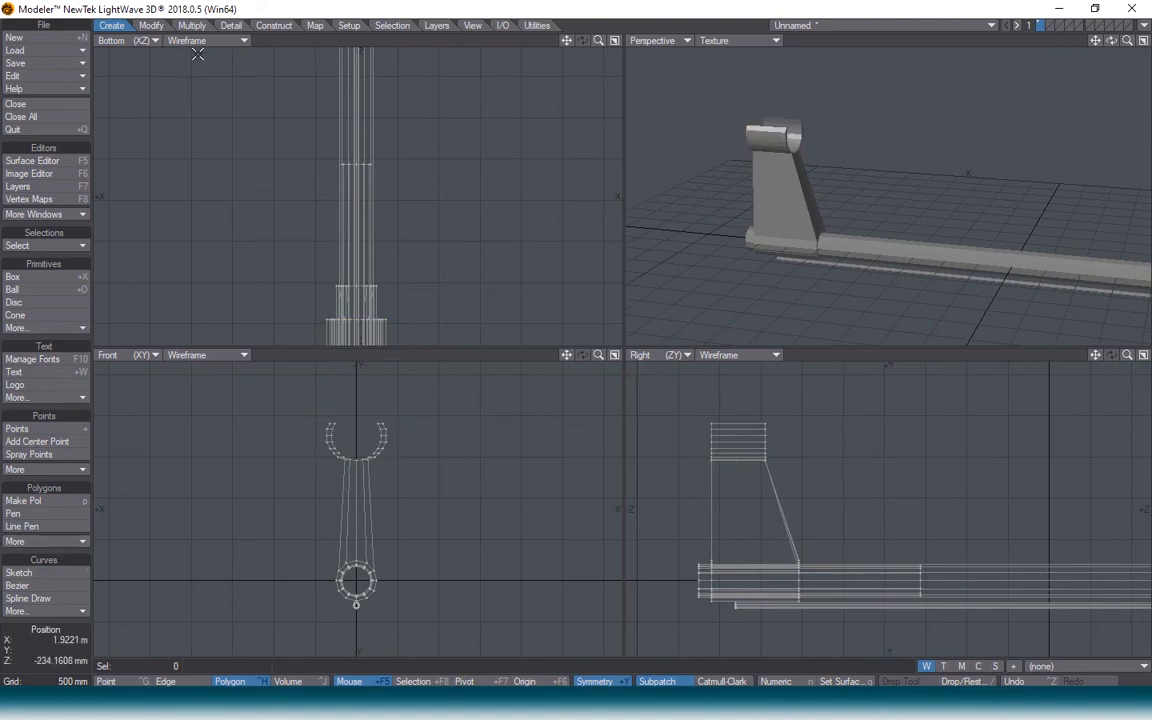
Use Edit Edges to add two horizontal and two lengthwise cuts through the sight block, framing a central panel on each side.
{"action": "left_click", "coordinate": [230, 27]}
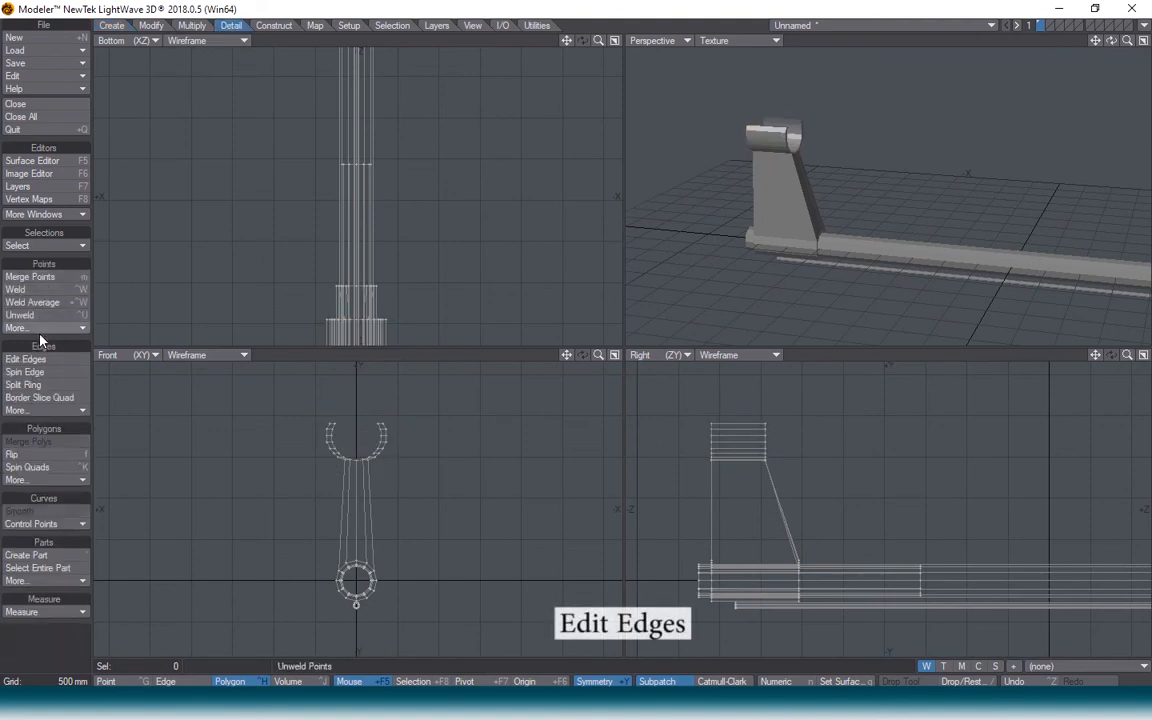
{"action": "left_click", "coordinate": [30, 359]}
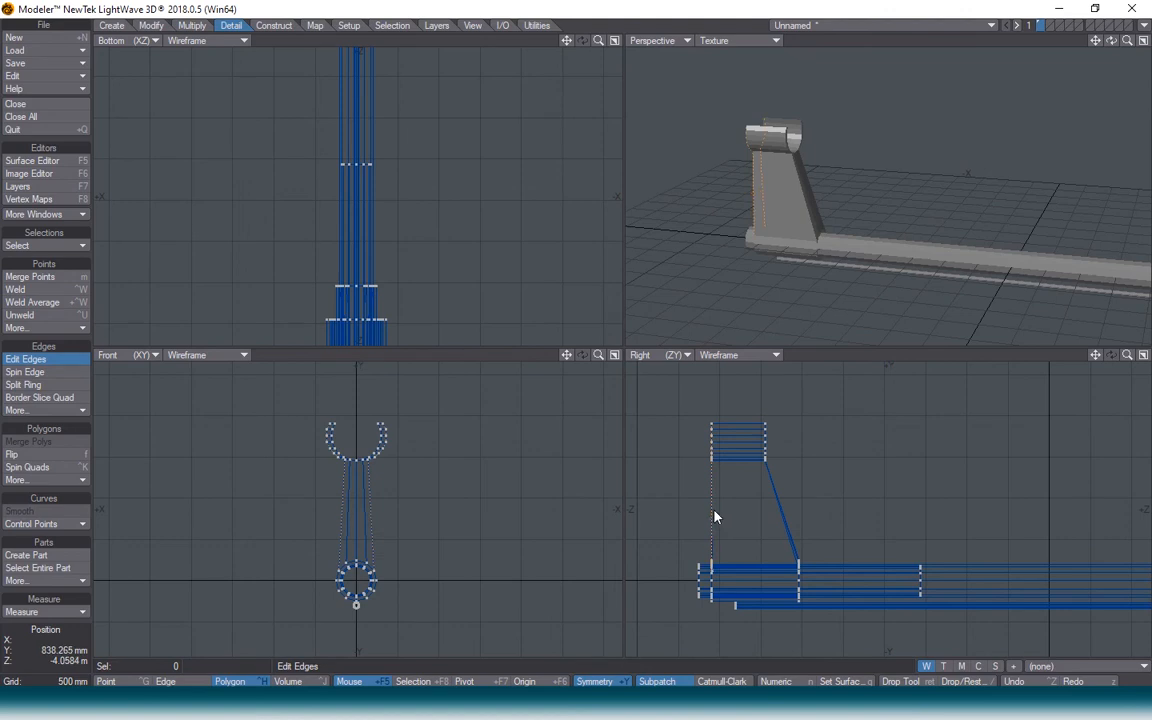
{"action": "left_click_drag", "start_coordinate": [714, 513], "coordinate": [717, 455]}
{"action": "left_click", "coordinate": [712, 531]}
{"action": "left_click", "coordinate": [729, 462]}
{"action": "left_click_drag", "start_coordinate": [728, 458], "coordinate": [642, 507]}
{"action": "left_click", "coordinate": [736, 453]}
{"action": "left_click_drag", "start_coordinate": [736, 458], "coordinate": [797, 489]}
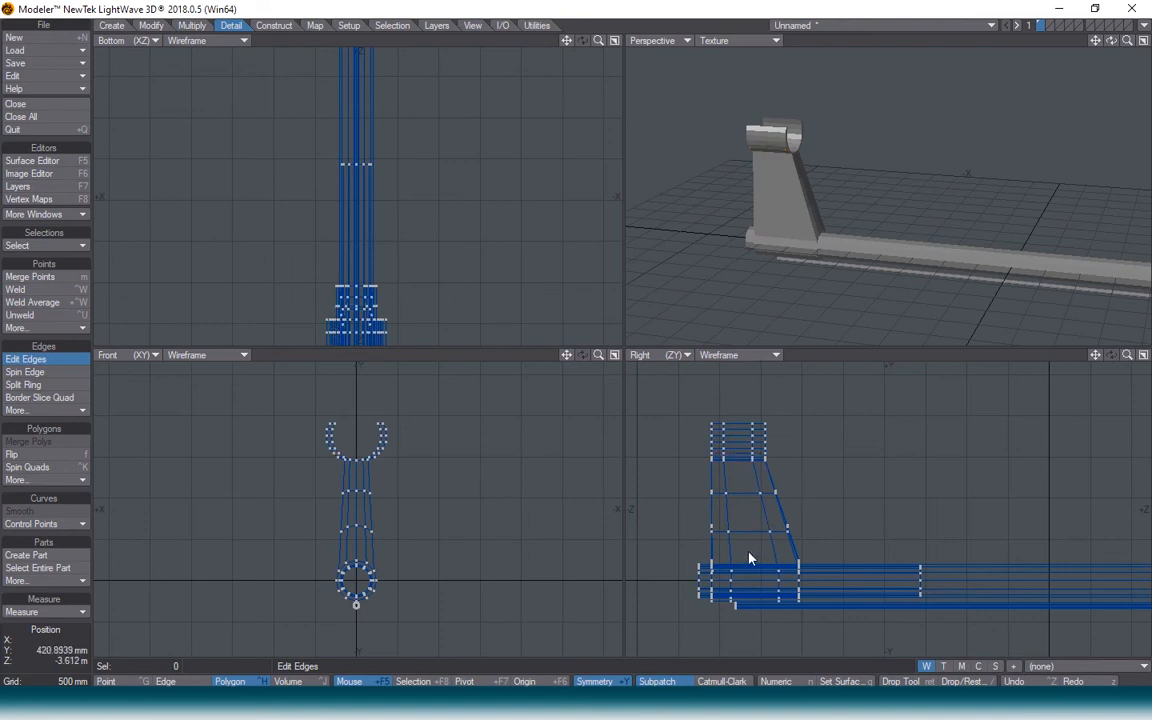
{"action": "key", "text": "Return"}
Delete the central side polygons of the sight block to open a window, and set the perspective view to Textured Wire.
{"action": "left_click", "coordinate": [779, 195]}
{"action": "key", "text": "Delete"}
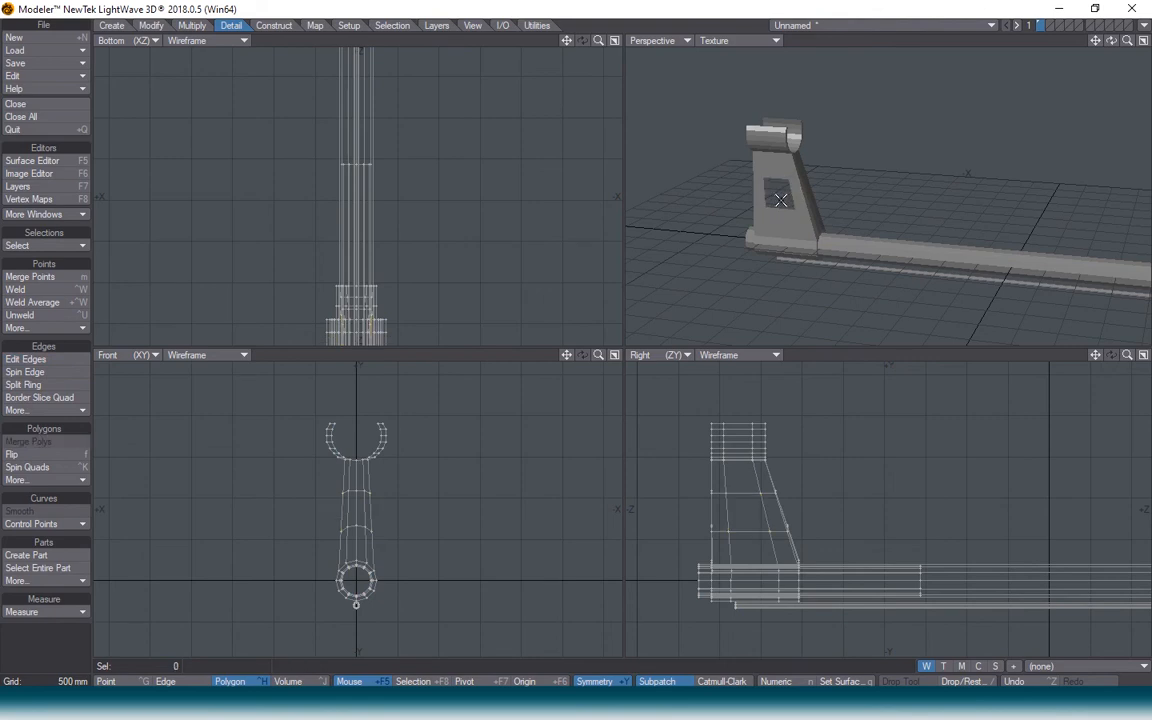
{"action": "scroll", "coordinate": [787, 207], "scroll_direction": "up", "scroll_amount": 5}
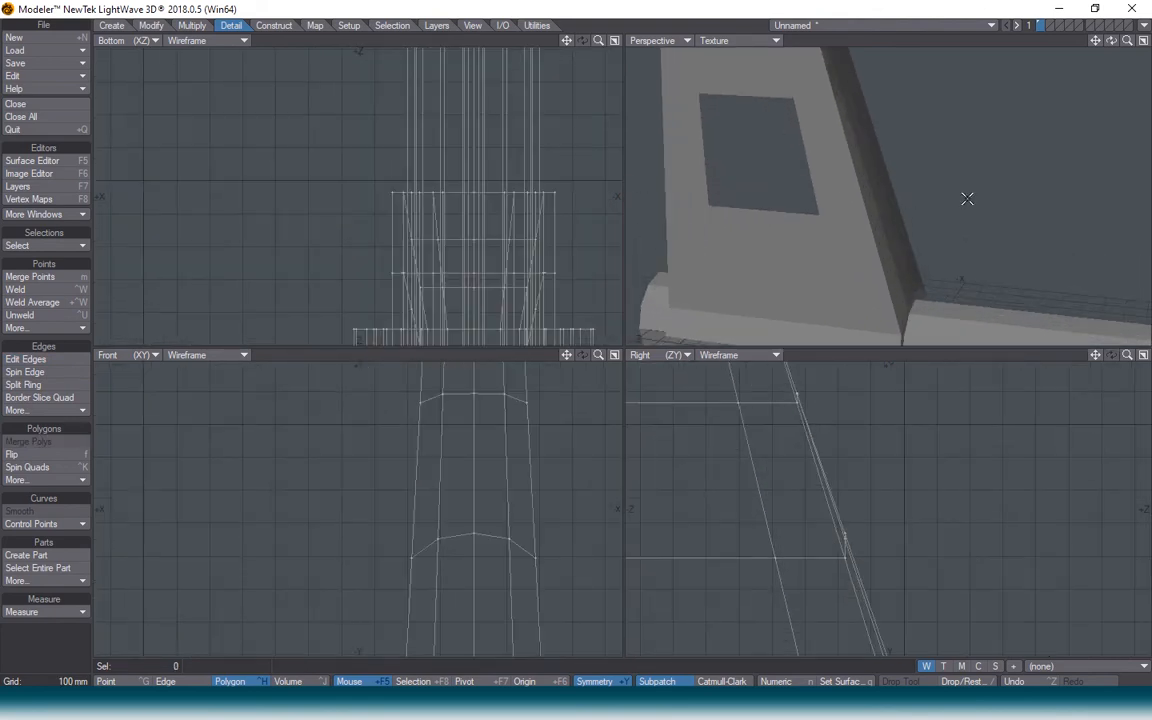
{"action": "left_click", "coordinate": [700, 40]}
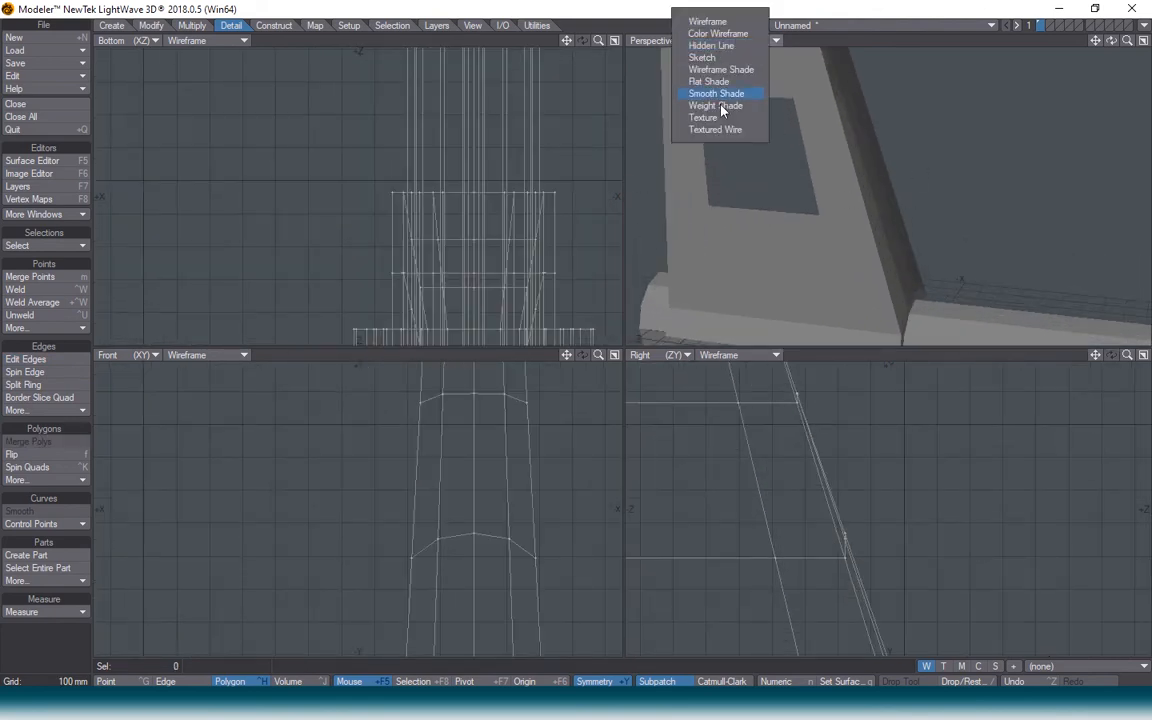
{"action": "left_click", "coordinate": [720, 130]}
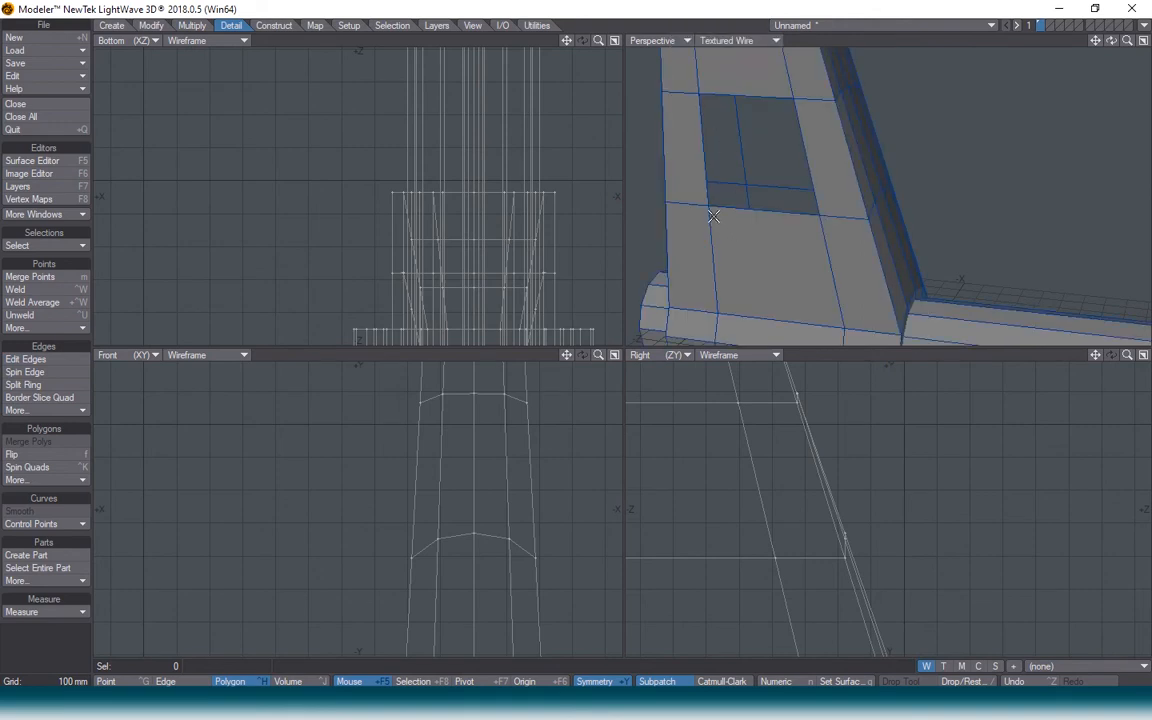
Turn off Symmetry and create a polygon from four corner points to close the upright inner wall of the sight block's window.
{"action": "key", "text": "ctrl+g"}
{"action": "left_click", "coordinate": [708, 206]}
{"action": "left_click", "coordinate": [709, 205]}
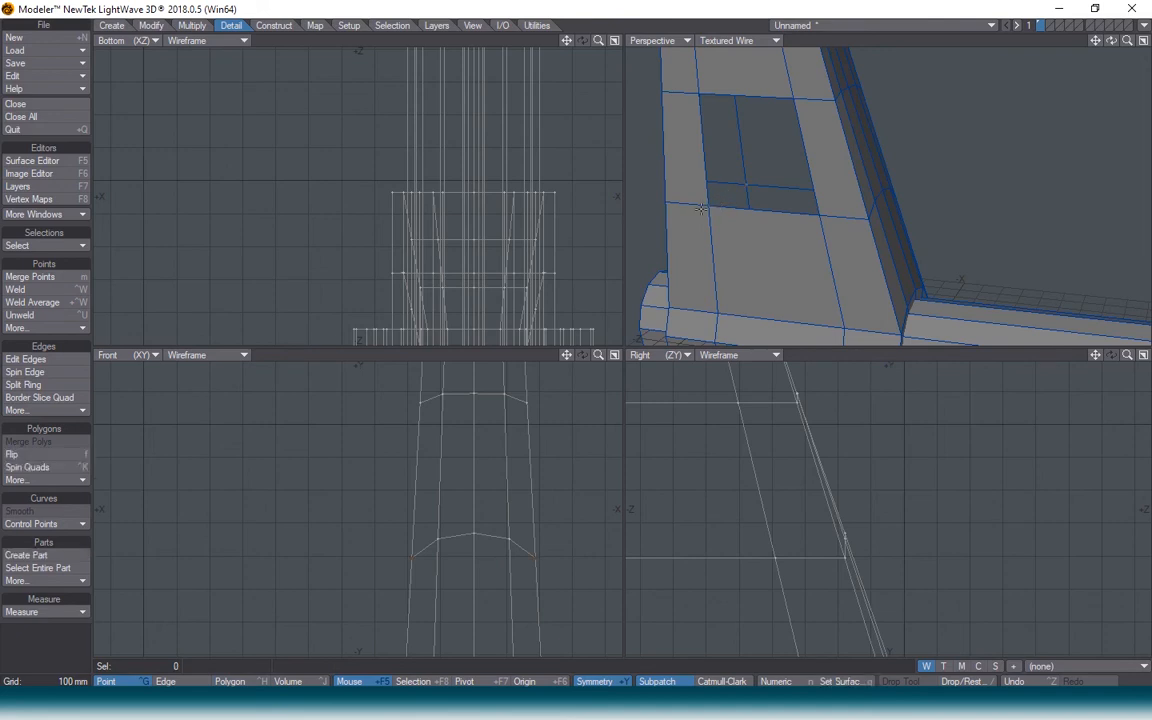
{"action": "left_click", "coordinate": [606, 681]}
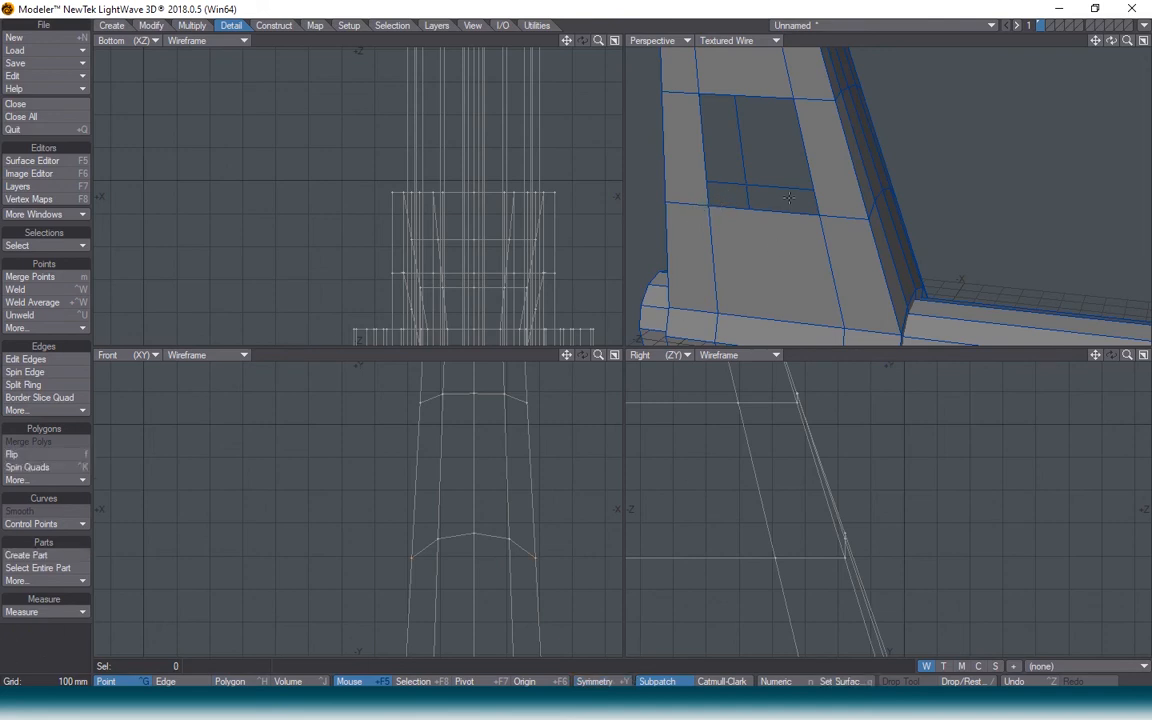
{"action": "left_click", "coordinate": [708, 205]}
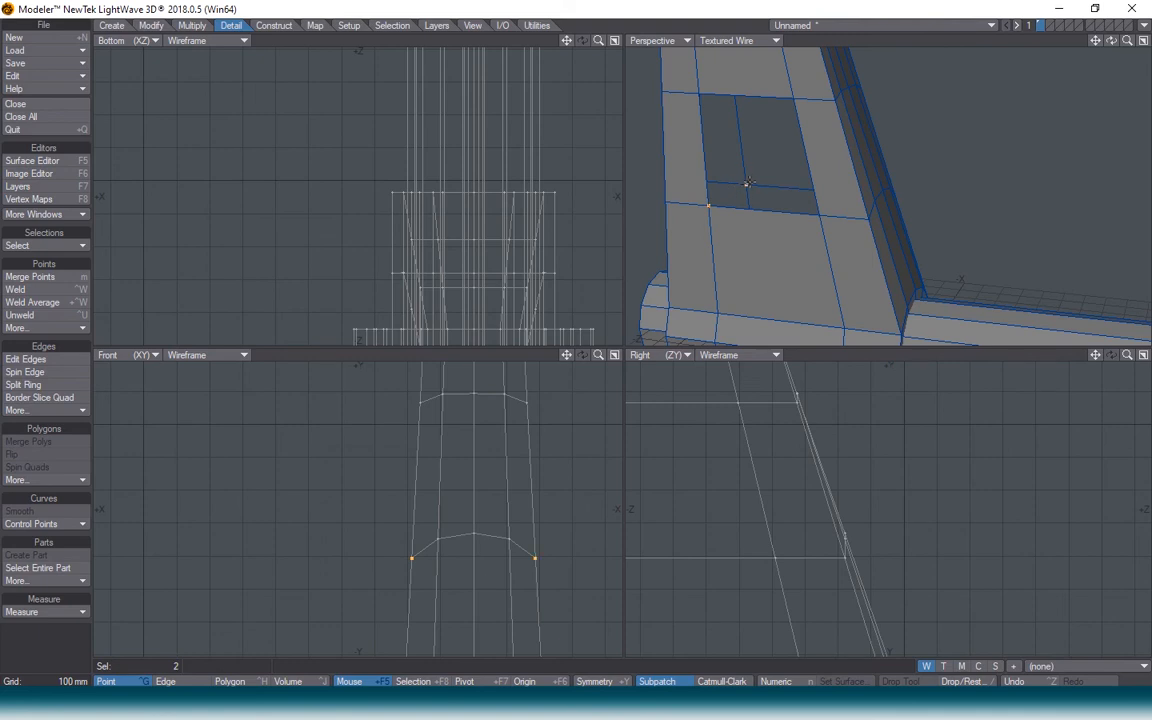
{"action": "left_click_drag", "start_coordinate": [1111, 41], "coordinate": [1114, 50]}
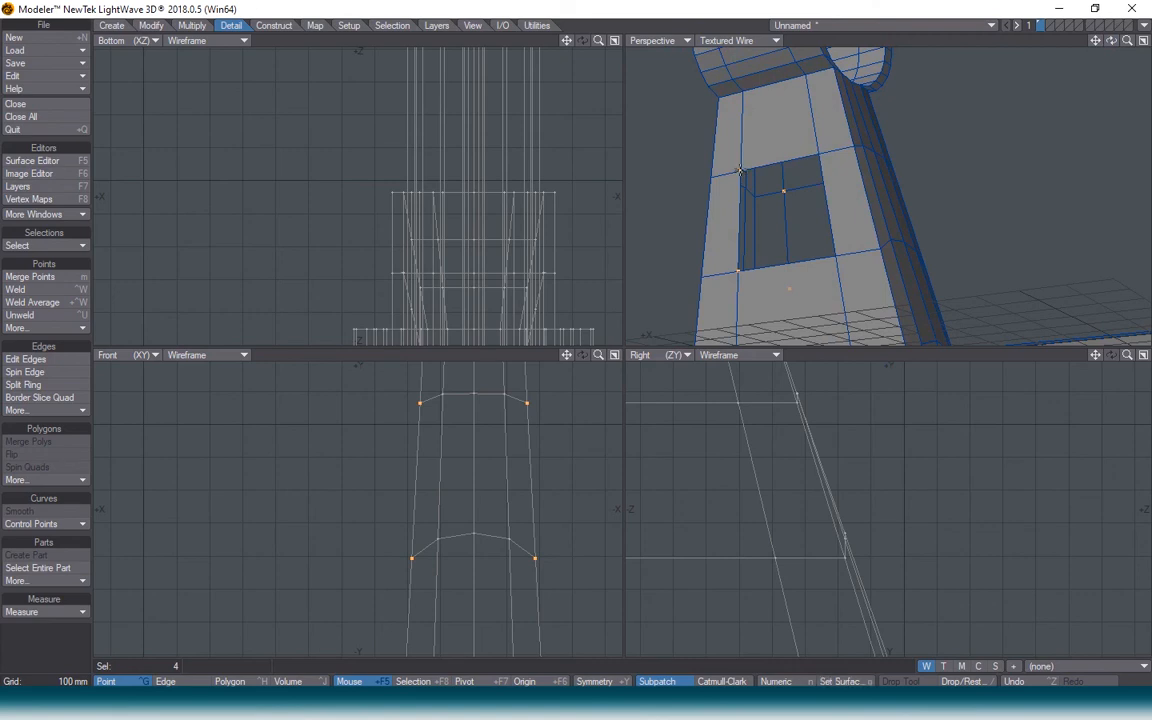
{"action": "left_click", "coordinate": [747, 164]}
{"action": "key", "text": "space"}
{"action": "key", "text": "space"}
{"action": "left_click", "coordinate": [759, 217]}
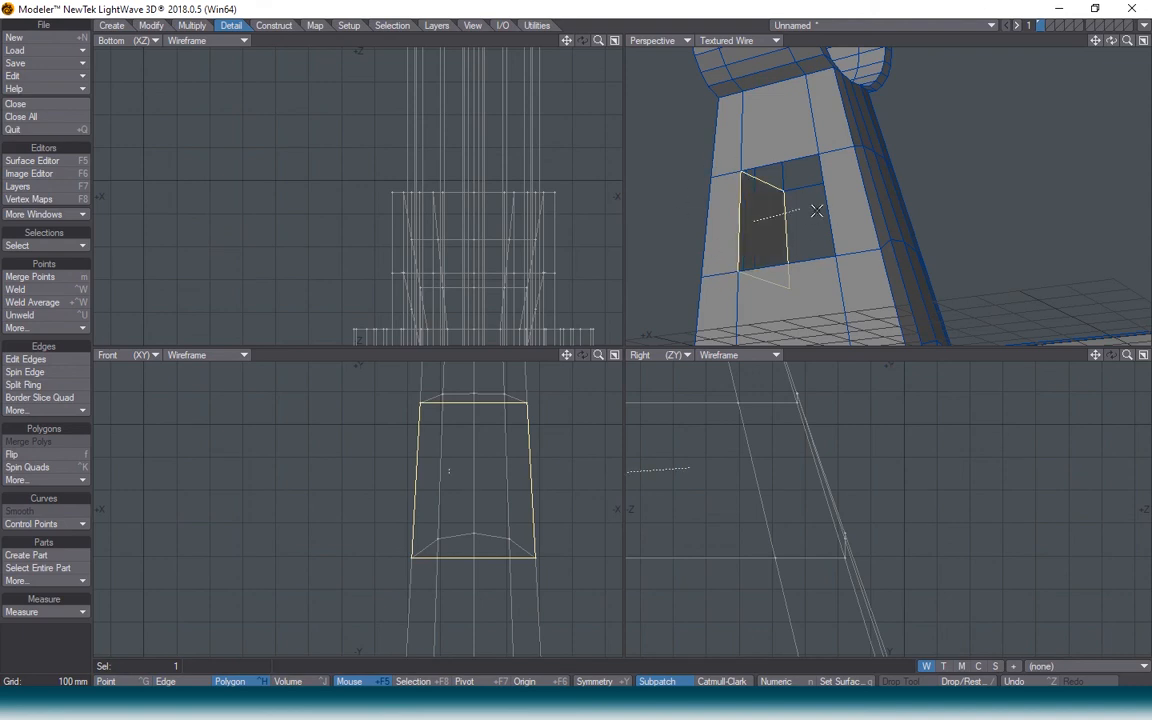
{"action": "left_click", "coordinate": [763, 236]}
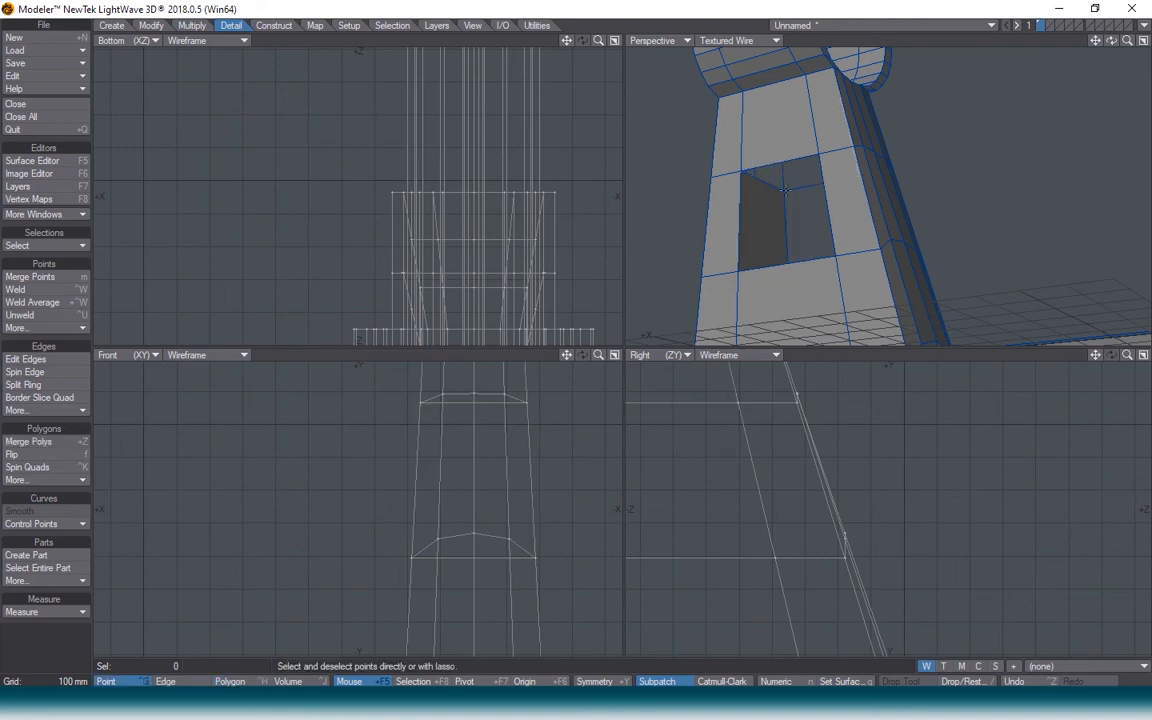
Create a polygon from the four upper corner points to close the window's inner top wall.
{"action": "left_click_drag", "start_coordinate": [786, 192], "coordinate": [800, 152]}
{"action": "left_click_drag", "start_coordinate": [1013, 92], "coordinate": [1039, 72], "text": "alt"}
{"action": "left_click", "coordinate": [729, 155], "text": "shift"}
{"action": "key", "text": "p"}
{"action": "key", "text": "ctrl+h"}
{"action": "key", "text": "slash"}
Create a polygon from the four corner points along the slanted edges to close the window's sloping inner wall.
{"action": "left_click", "coordinate": [730, 129]}
{"action": "key", "text": "ctrl+g"}
{"action": "left_click_drag", "start_coordinate": [717, 134], "coordinate": [788, 217]}
{"action": "left_click_drag", "start_coordinate": [1057, 113], "coordinate": [1118, 31], "text": "alt"}
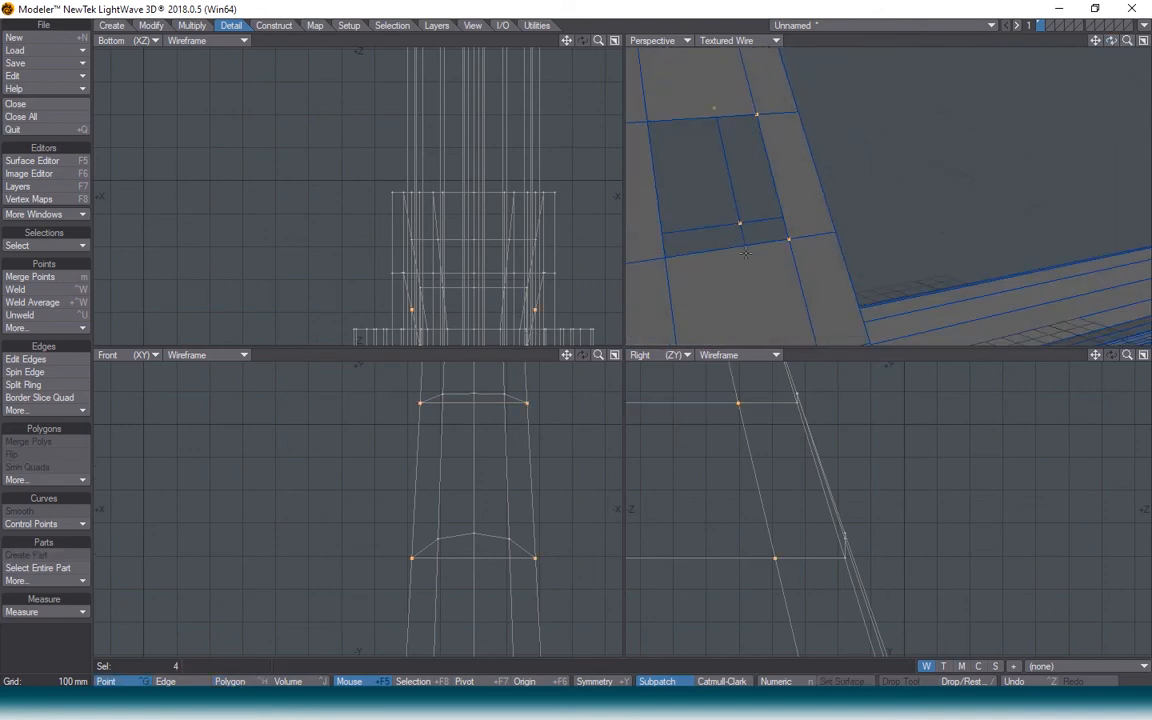
{"action": "key", "text": "p"}
{"action": "key", "text": "slash"}
Create a polygon from the four lower corner points to close the window's inner floor.
{"action": "left_click_drag", "start_coordinate": [740, 223], "coordinate": [666, 257]}
{"action": "left_click_drag", "start_coordinate": [1111, 41], "coordinate": [972, 110]}
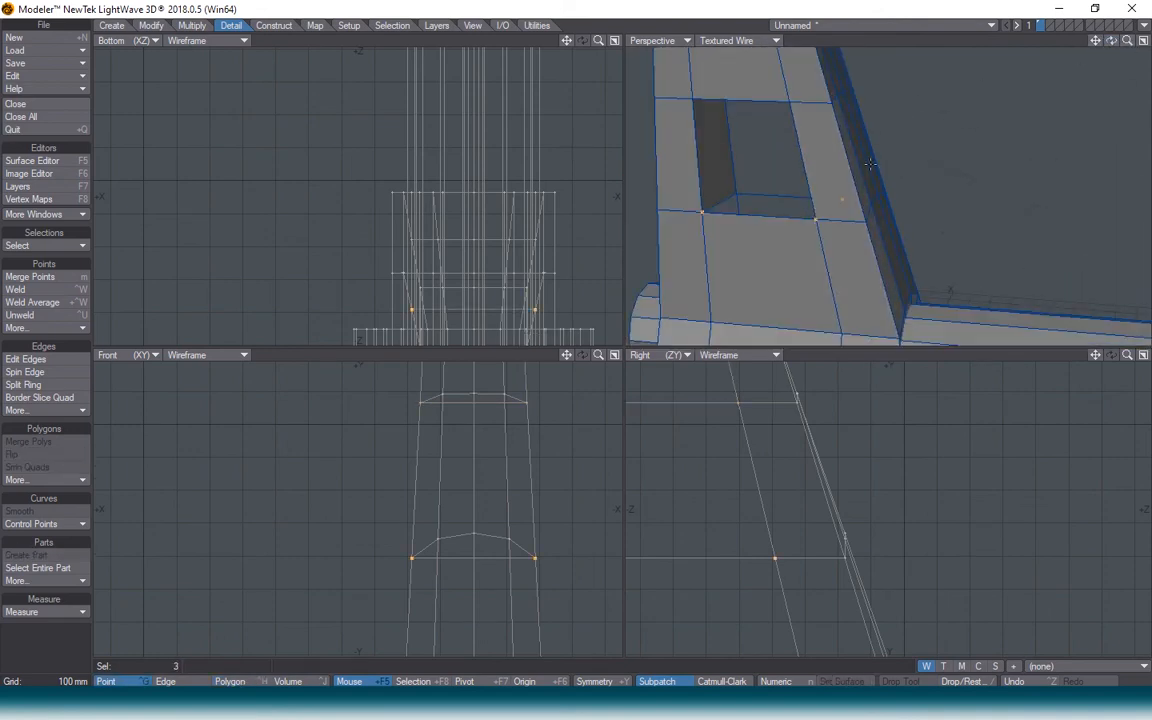
{"action": "key", "text": "p"}
{"action": "key", "text": "slash"}
{"action": "scroll", "coordinate": [774, 222], "scroll_direction": "down", "scroll_amount": 5}
{"action": "scroll", "coordinate": [758, 223], "scroll_direction": "up", "scroll_amount": 5}
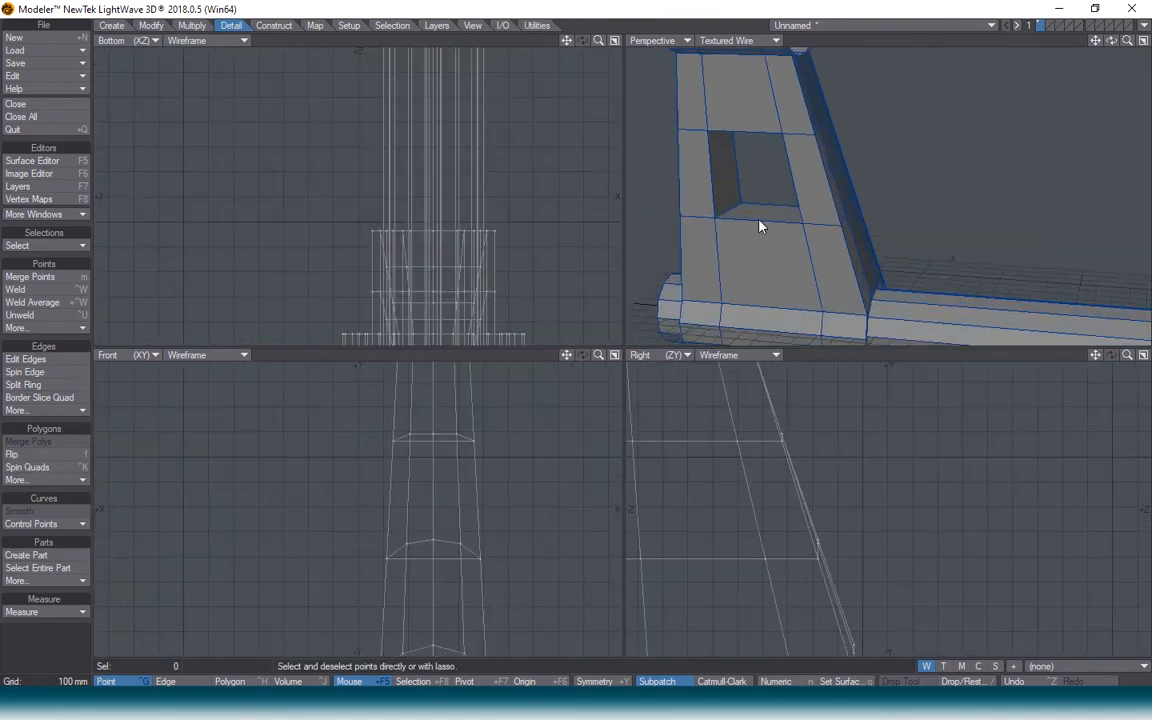
Select the eight edges outlining the window opening on both sides of the sight block.
{"action": "key", "text": "space"}
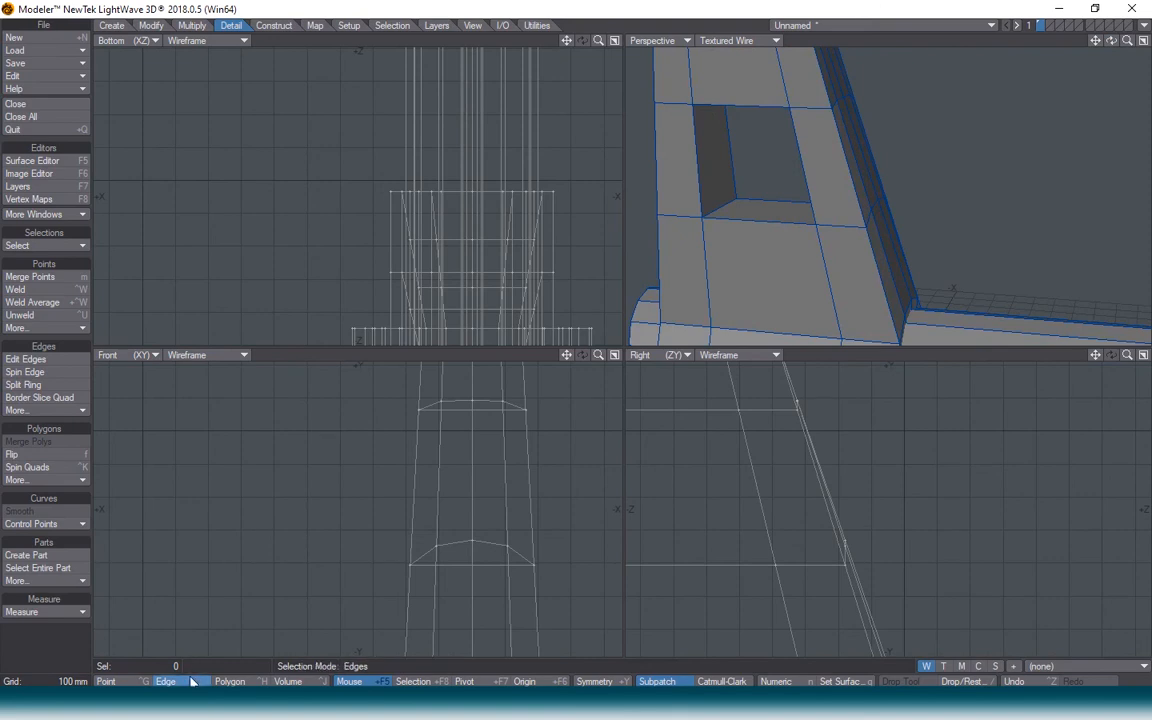
{"action": "left_click", "coordinate": [766, 221]}
{"action": "left_click", "coordinate": [772, 199], "text": "shift"}
{"action": "left_click", "coordinate": [732, 167], "text": "shift"}
{"action": "left_click", "coordinate": [698, 164], "text": "shift"}
{"action": "left_click_drag", "start_coordinate": [1111, 41], "coordinate": [1030, 50]}
{"action": "left_click", "coordinate": [748, 158], "text": "shift"}
{"action": "left_click", "coordinate": [762, 187], "text": "shift"}
{"action": "left_click_drag", "start_coordinate": [709, 190], "coordinate": [802, 200], "text": "shift"}
Apply a narrow Edge Bevel to the selected window edges and deselect them.
{"action": "left_click", "coordinate": [190, 25]}
{"action": "left_click", "coordinate": [42, 340]}
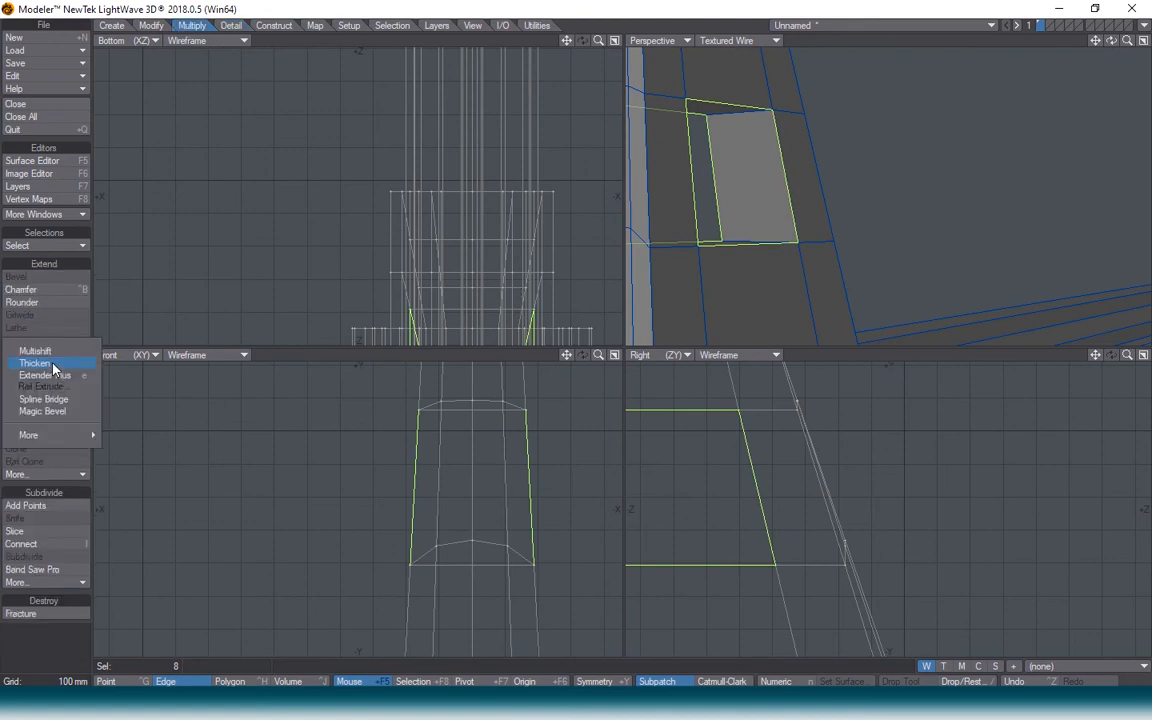
{"action": "mouse_move", "coordinate": [60, 435]}
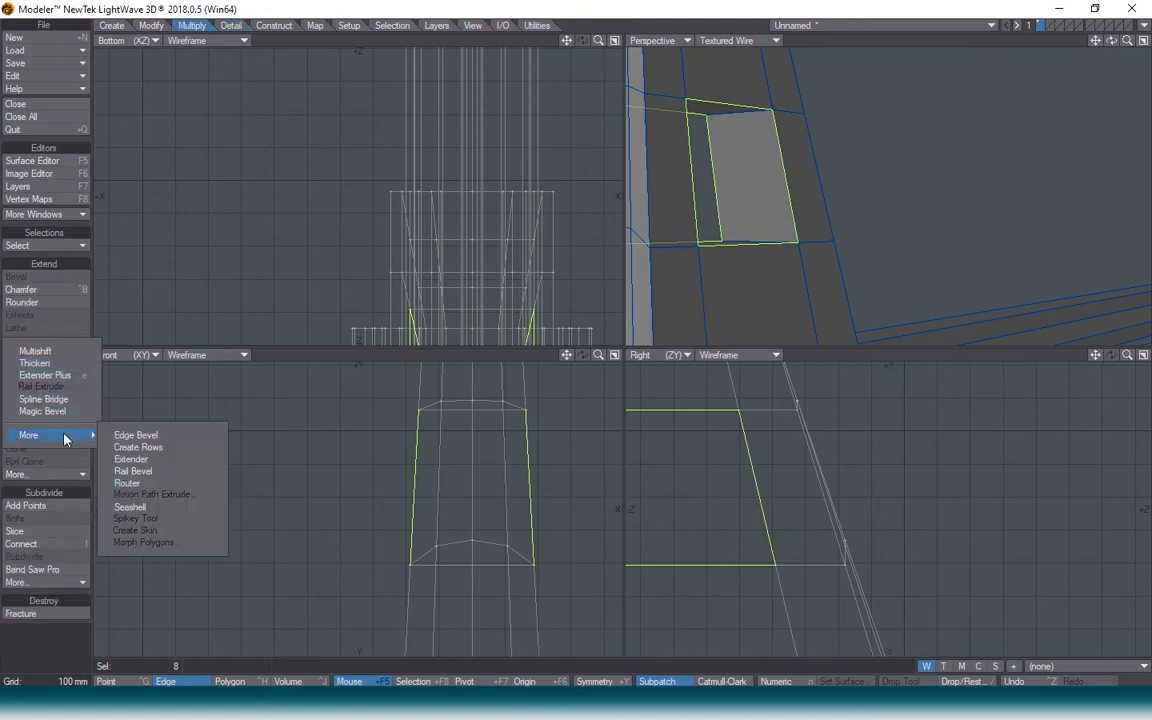
{"action": "left_click", "coordinate": [200, 437]}
{"action": "left_click_drag", "start_coordinate": [761, 489], "coordinate": [731, 495]}
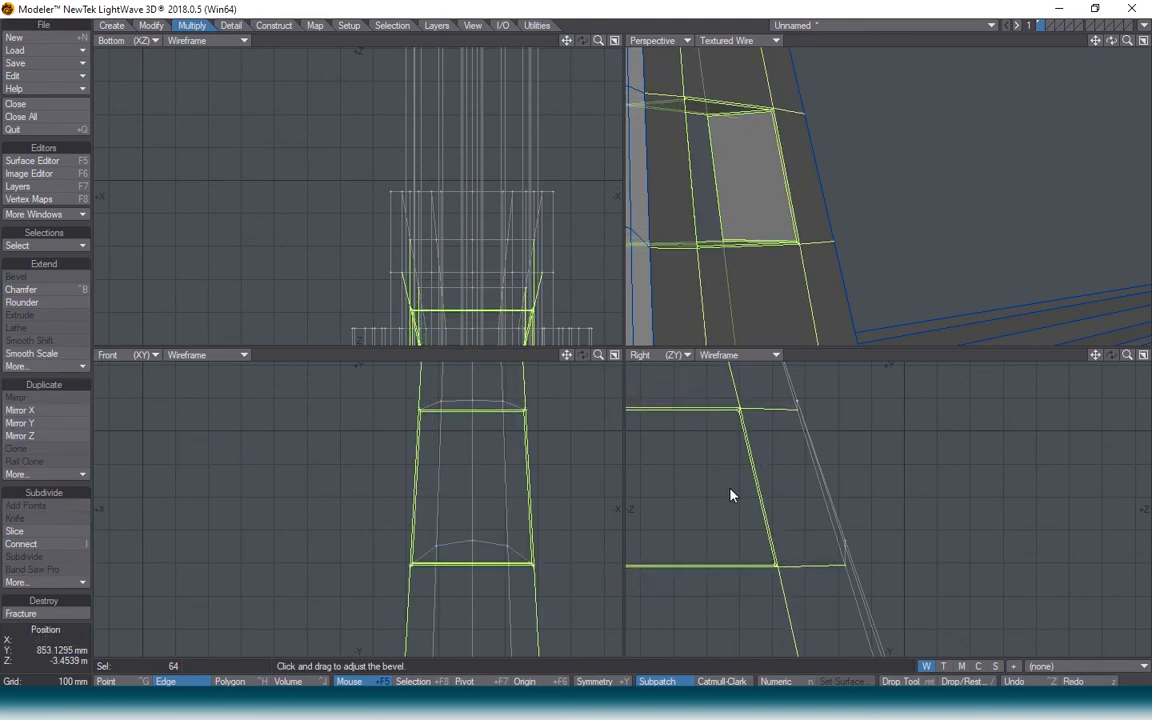
{"action": "key", "text": "Return"}
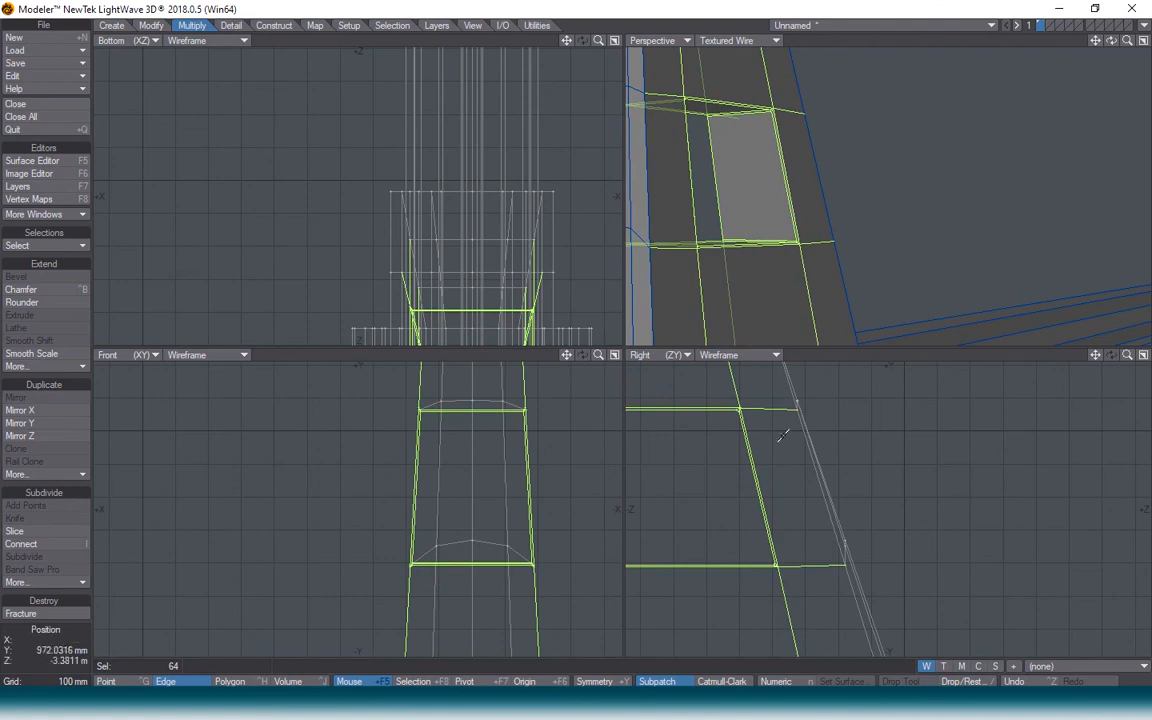
{"action": "key", "text": "slash"}
{"action": "scroll", "coordinate": [873, 171], "scroll_direction": "down", "scroll_amount": 4}
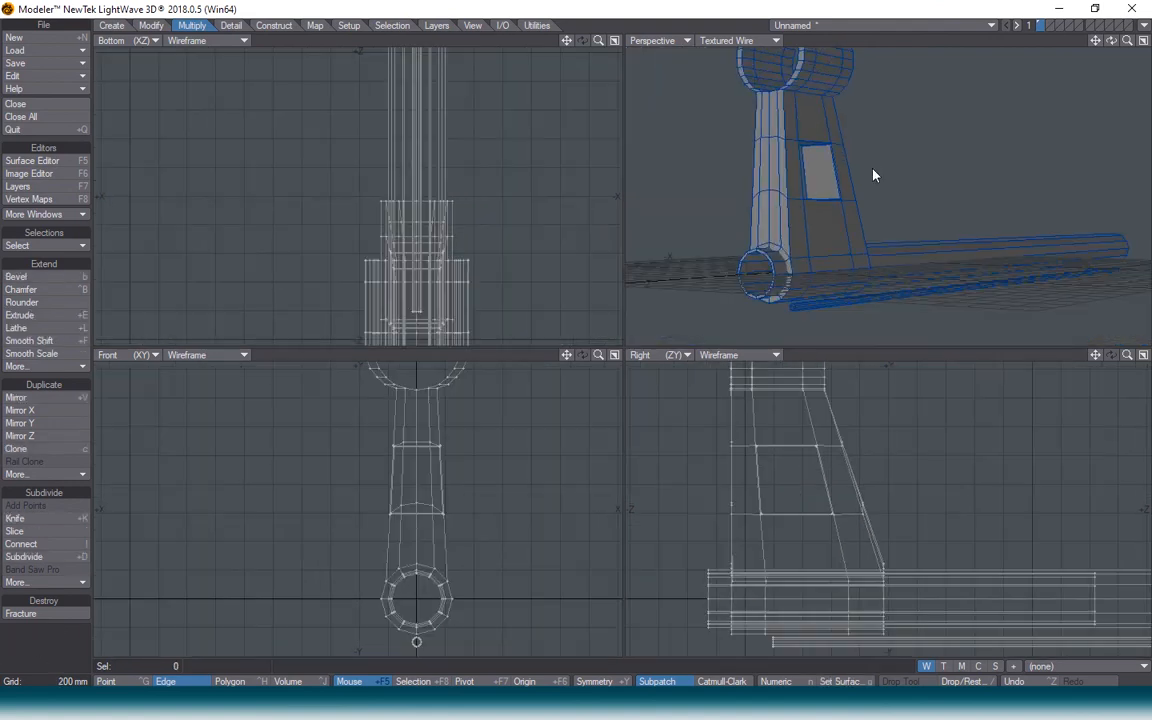
Save the object under the name Gun in the Gun folder inside Pictures.
{"action": "key", "text": "a"}
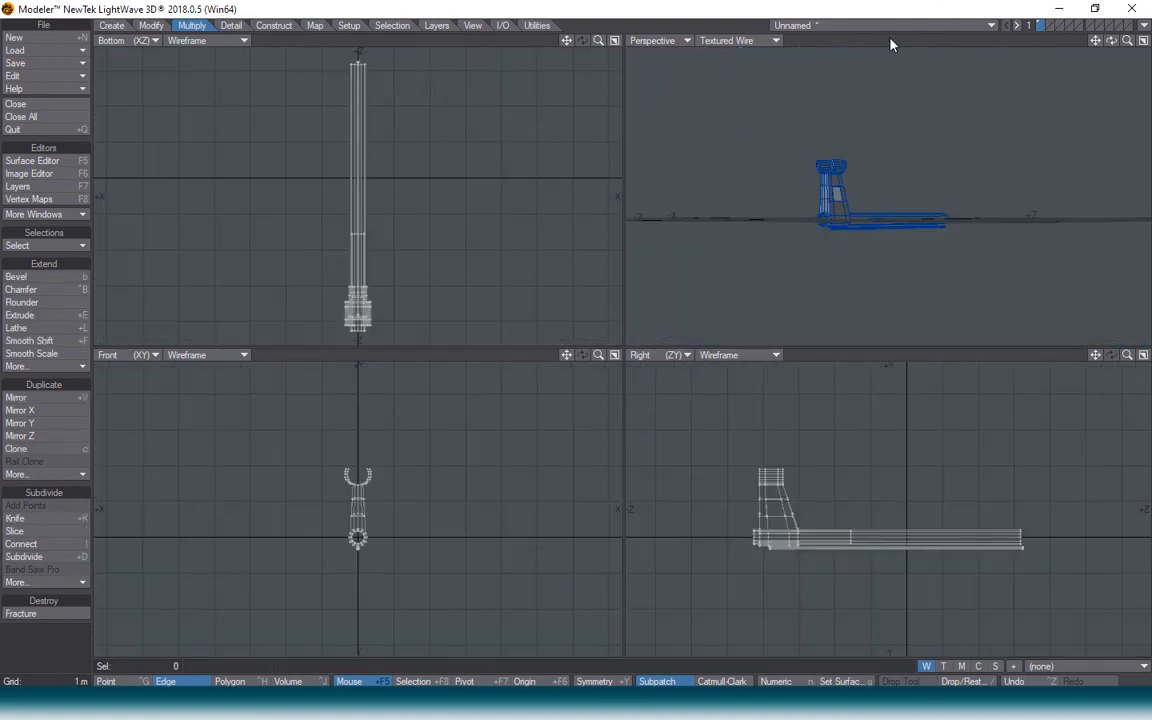
{"action": "key", "text": "shift+s"}
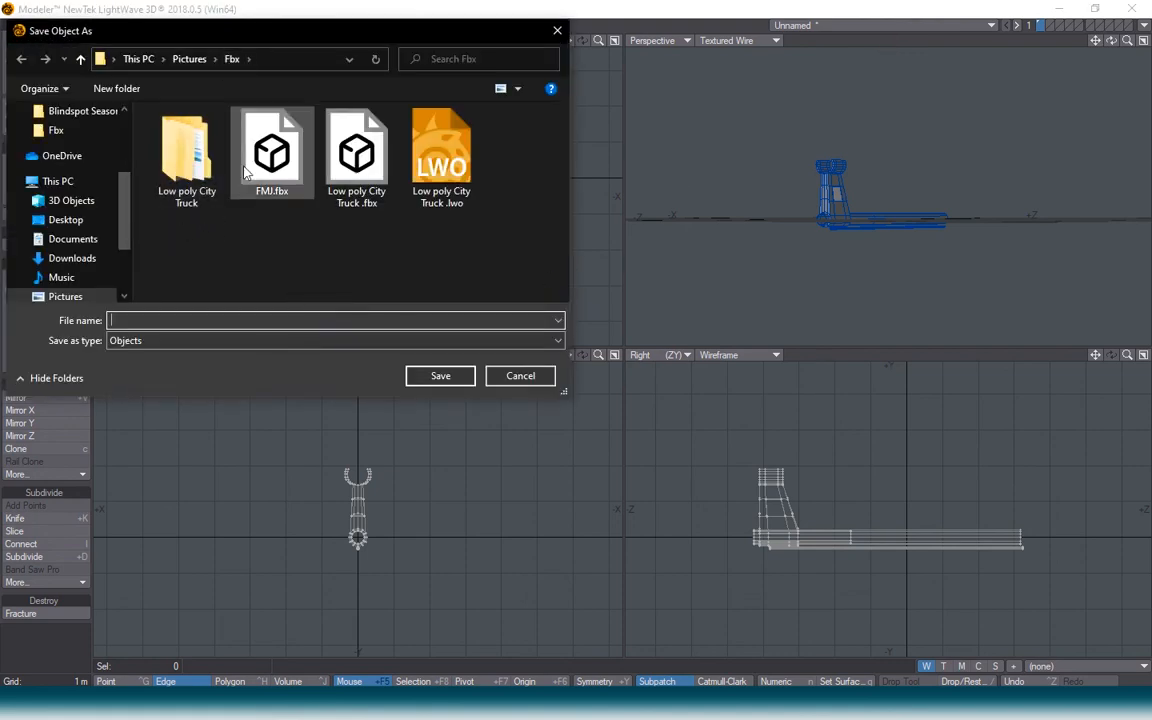
{"action": "left_click", "coordinate": [196, 62]}
{"action": "left_click", "coordinate": [400, 258]}
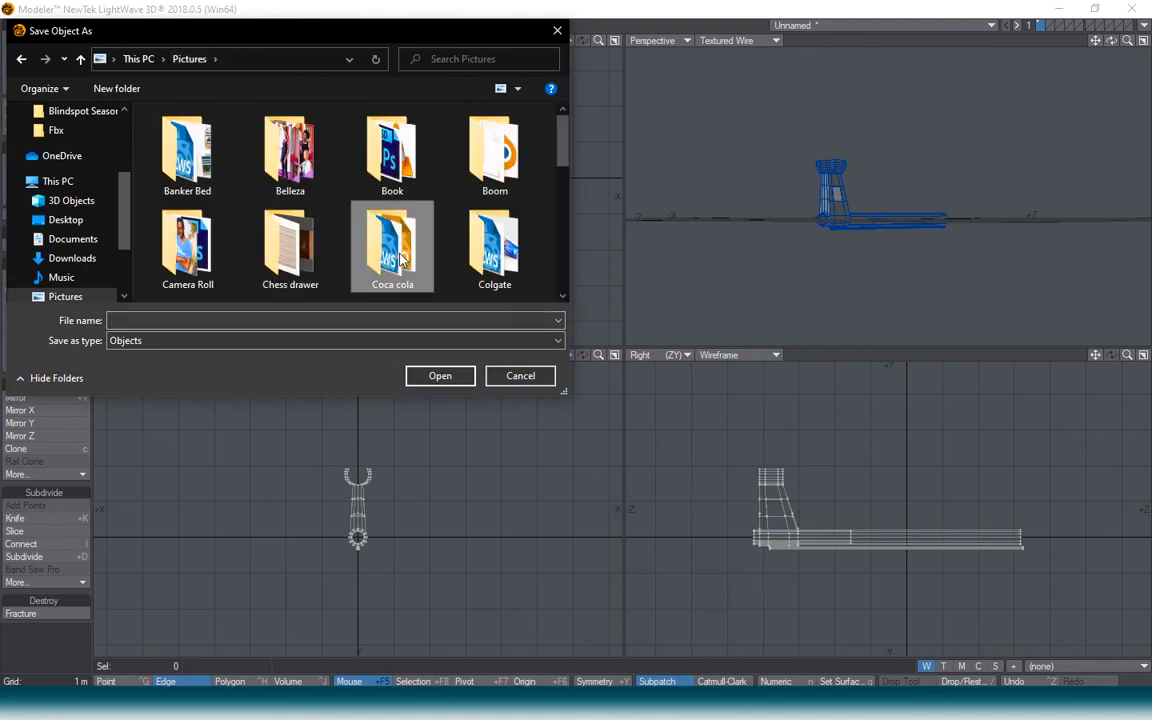
{"action": "scroll", "coordinate": [290, 170], "scroll_direction": "down", "scroll_amount": 5}
{"action": "double_click", "coordinate": [386, 145]}
{"action": "left_click", "coordinate": [194, 321]}
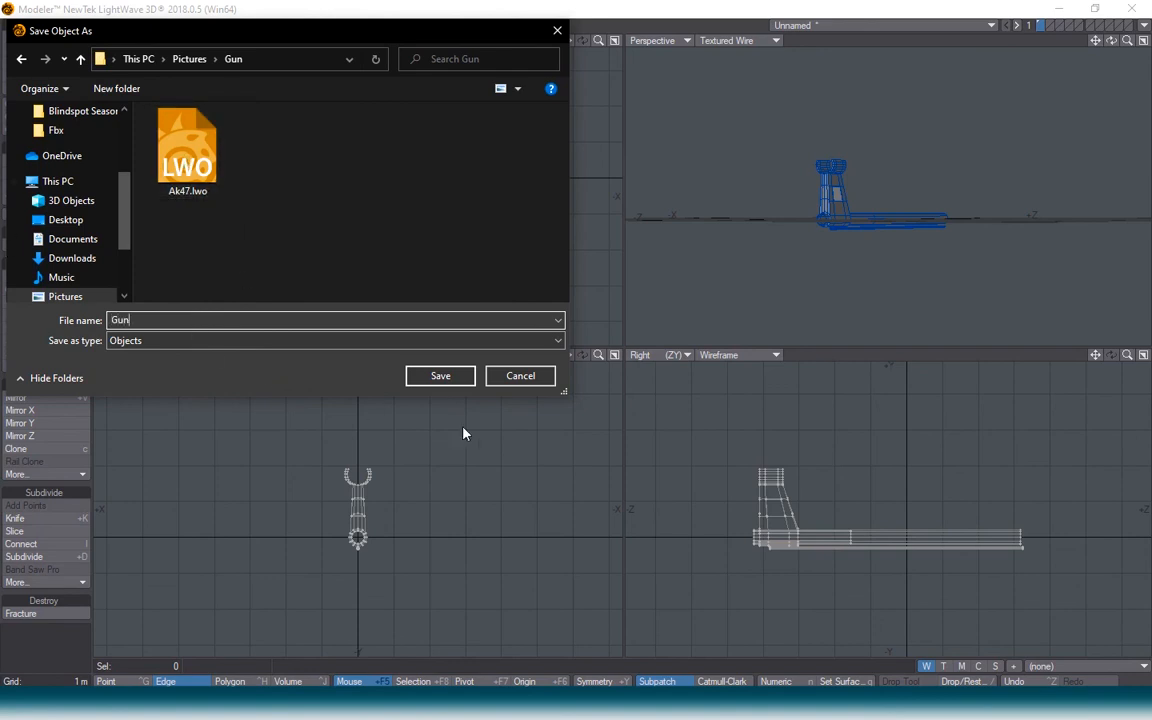
{"action": "left_click", "coordinate": [440, 376]}
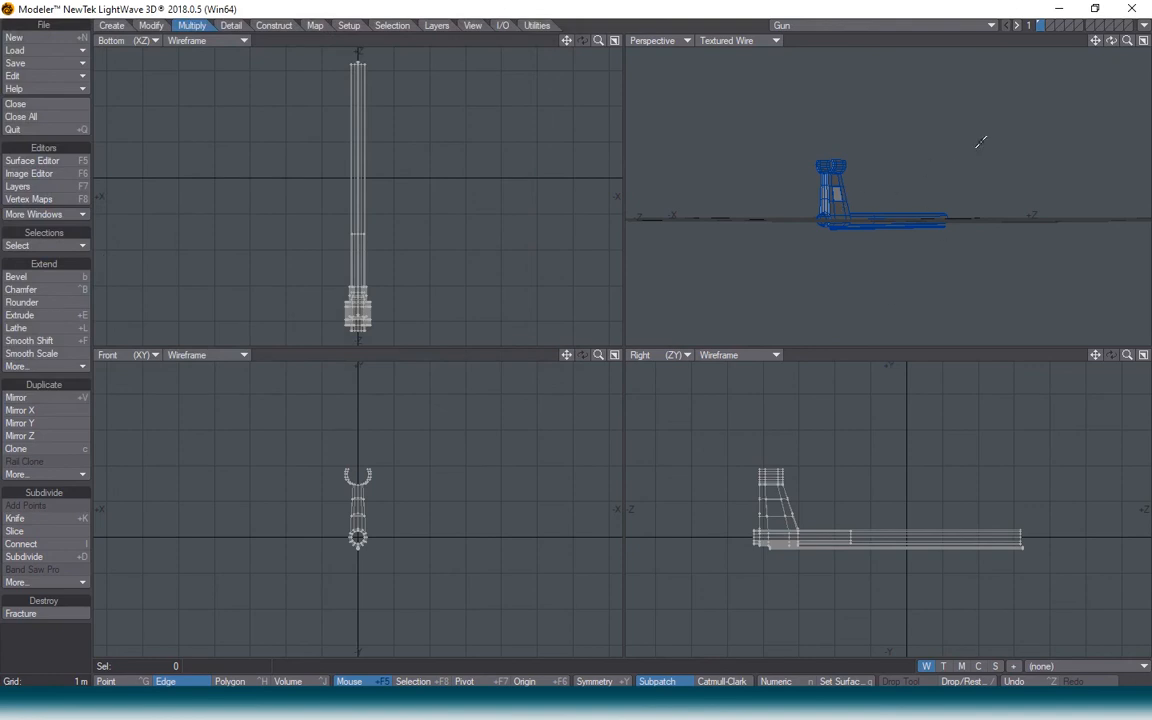
Examine the underside of the barrel and the rod beneath it in Texture shading, and return the perspective view to Textured Wire.
{"action": "left_click", "coordinate": [745, 41]}
{"action": "left_click", "coordinate": [728, 110]}
{"action": "left_click_drag", "start_coordinate": [1111, 41], "coordinate": [1111, 75]}
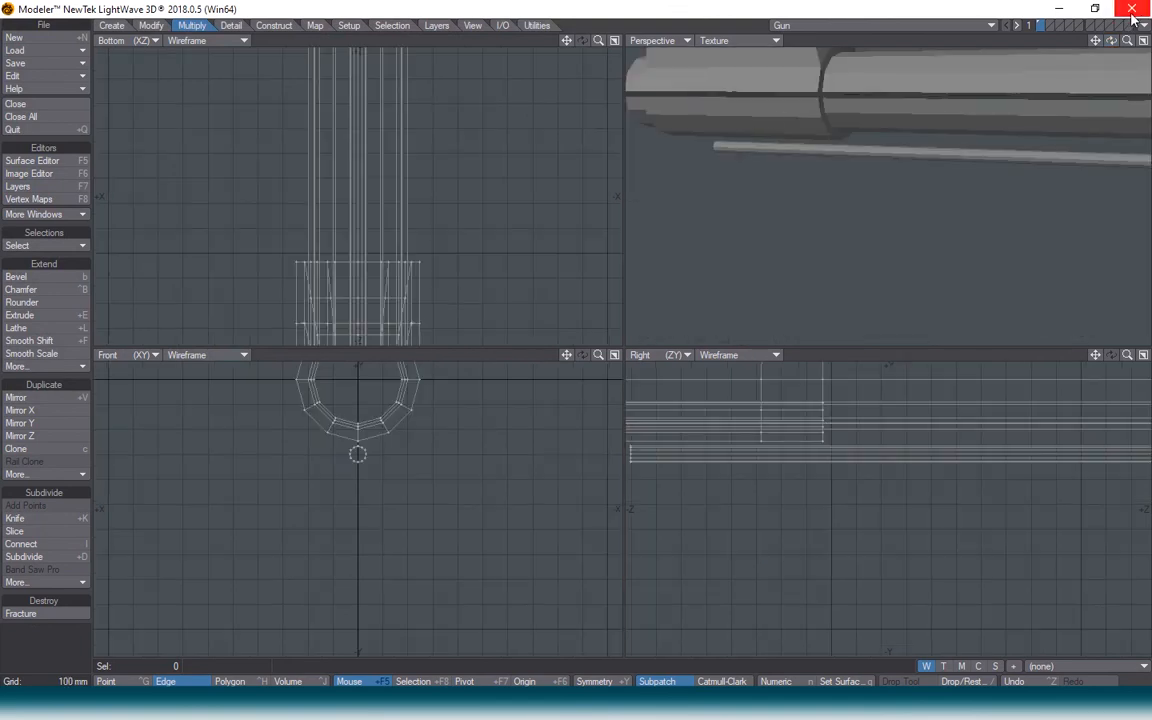
{"action": "left_click_drag", "start_coordinate": [1111, 41], "coordinate": [727, 127]}
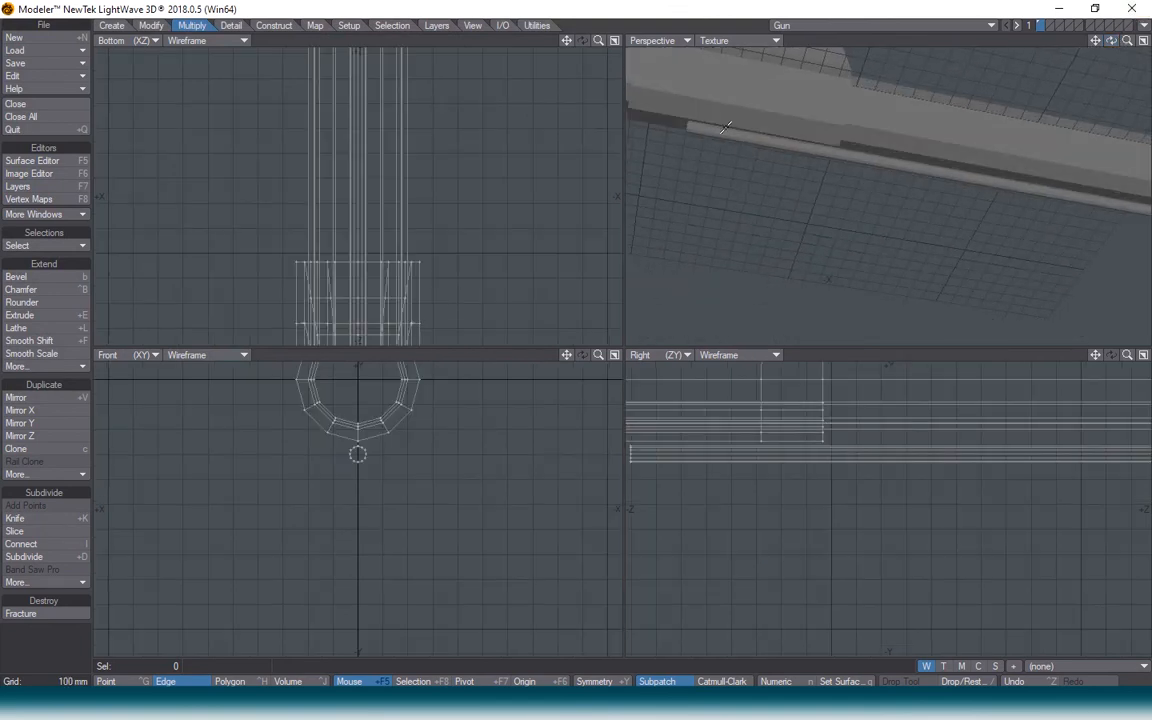
{"action": "left_click", "coordinate": [725, 41]}
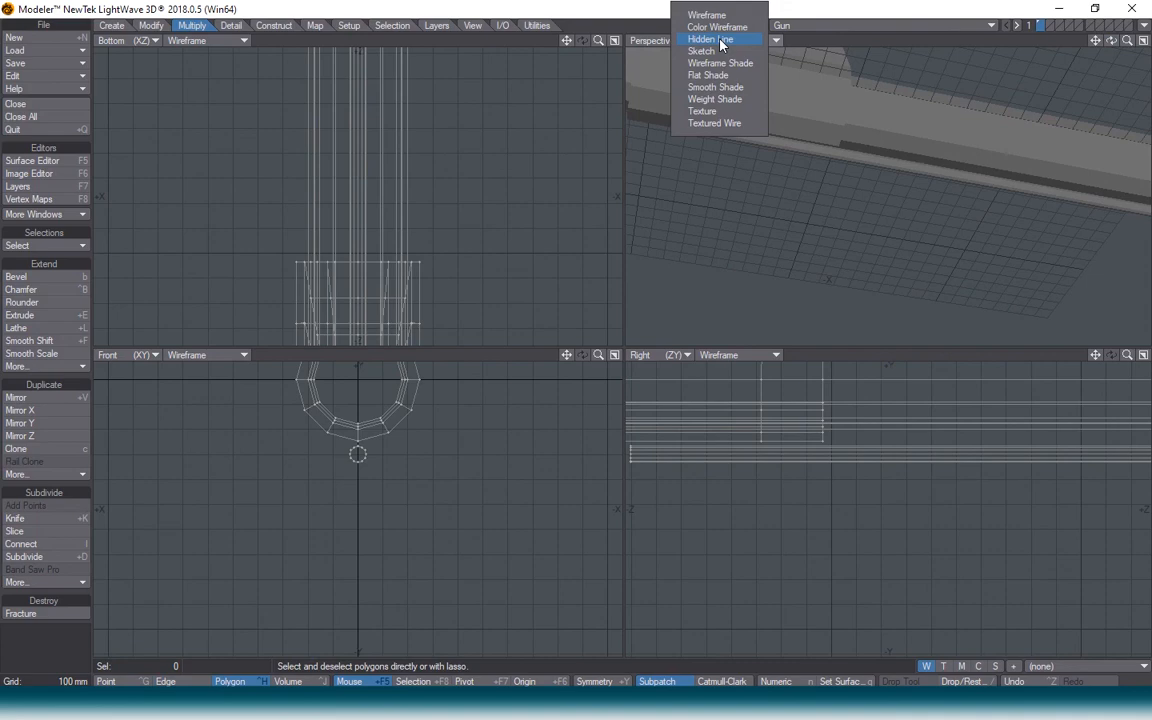
{"action": "left_click", "coordinate": [715, 123]}
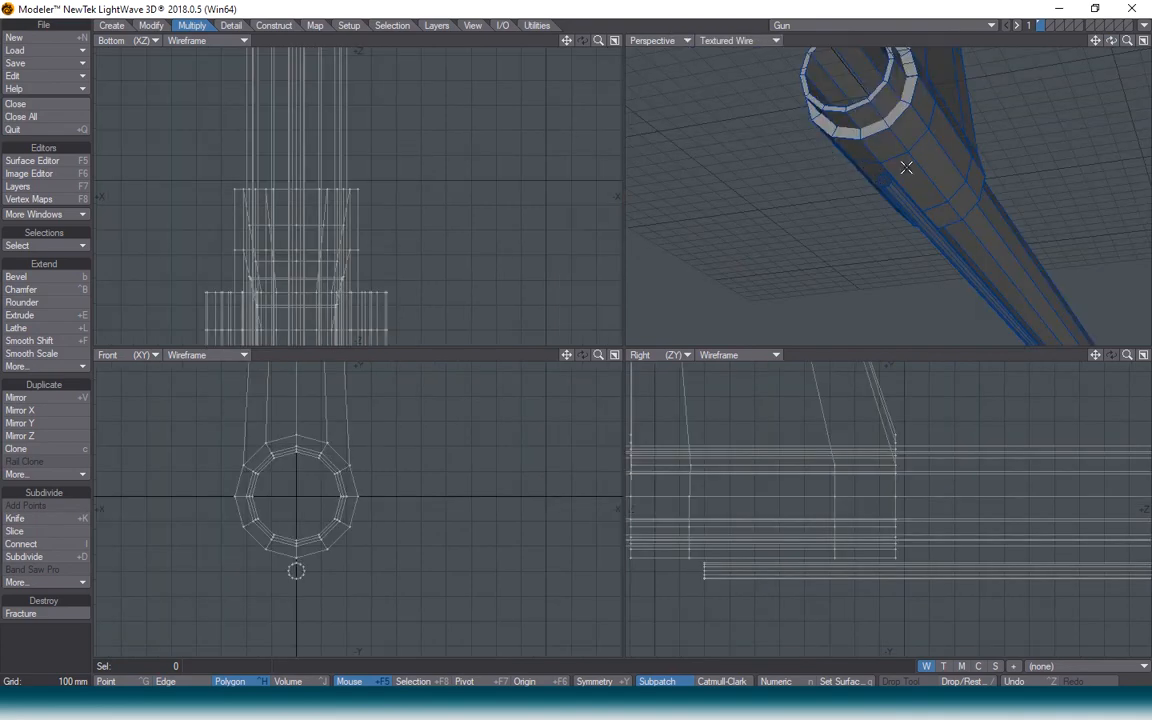
Select the four polygons on the two lower diagonal sides of the sight block's ring around the barrel.
{"action": "left_click", "coordinate": [924, 158]}
{"action": "left_click", "coordinate": [960, 208]}
{"action": "left_click_drag", "start_coordinate": [1110, 46], "coordinate": [1120, 46]}
{"action": "left_click", "coordinate": [965, 186]}
{"action": "left_click", "coordinate": [926, 217]}
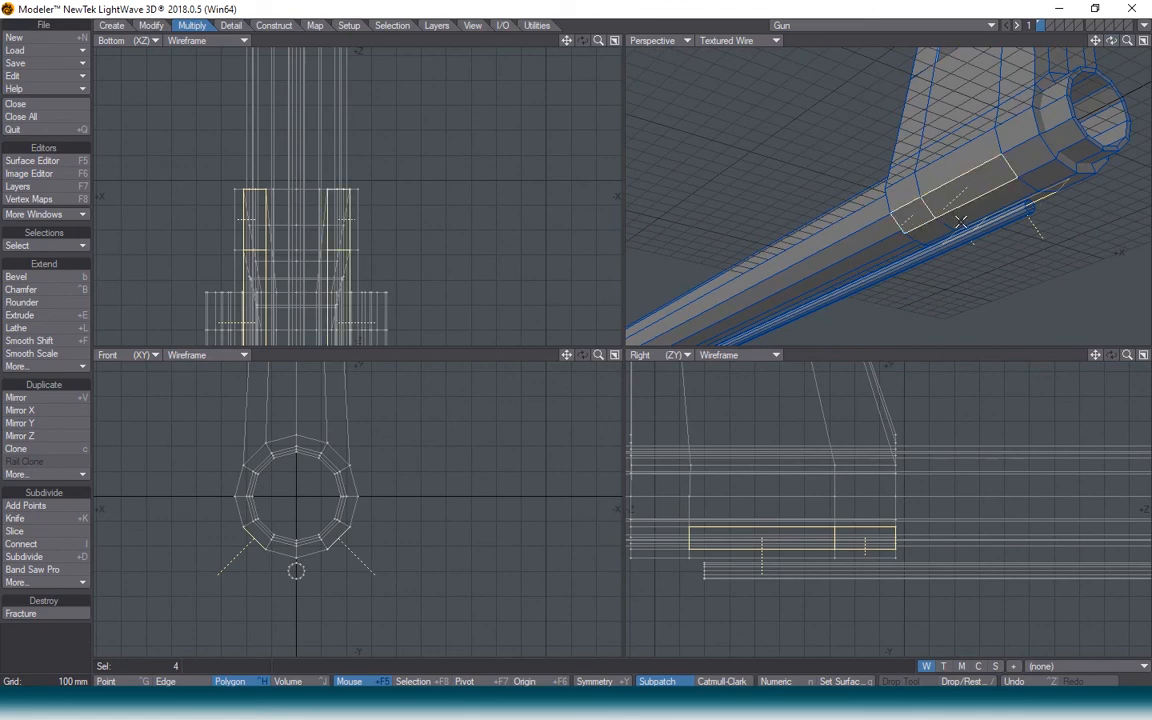
{"action": "left_click_drag", "start_coordinate": [1111, 41], "coordinate": [1034, 52]}
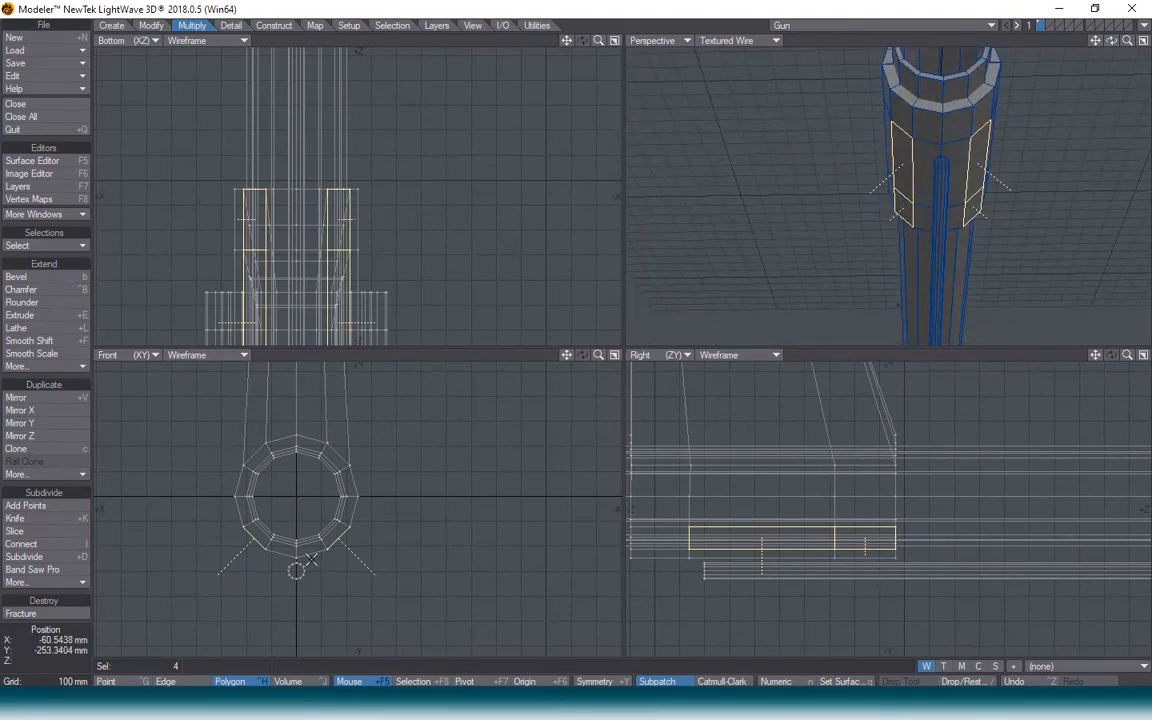
With Symmetry on and the Mouse action center, rotate the selected polygons on both sides until they face almost straight down.
{"action": "key", "text": "shift+y"}
{"action": "left_click_drag", "start_coordinate": [327, 551], "coordinate": [327, 550]}
{"action": "key", "text": "ctrl+z"}
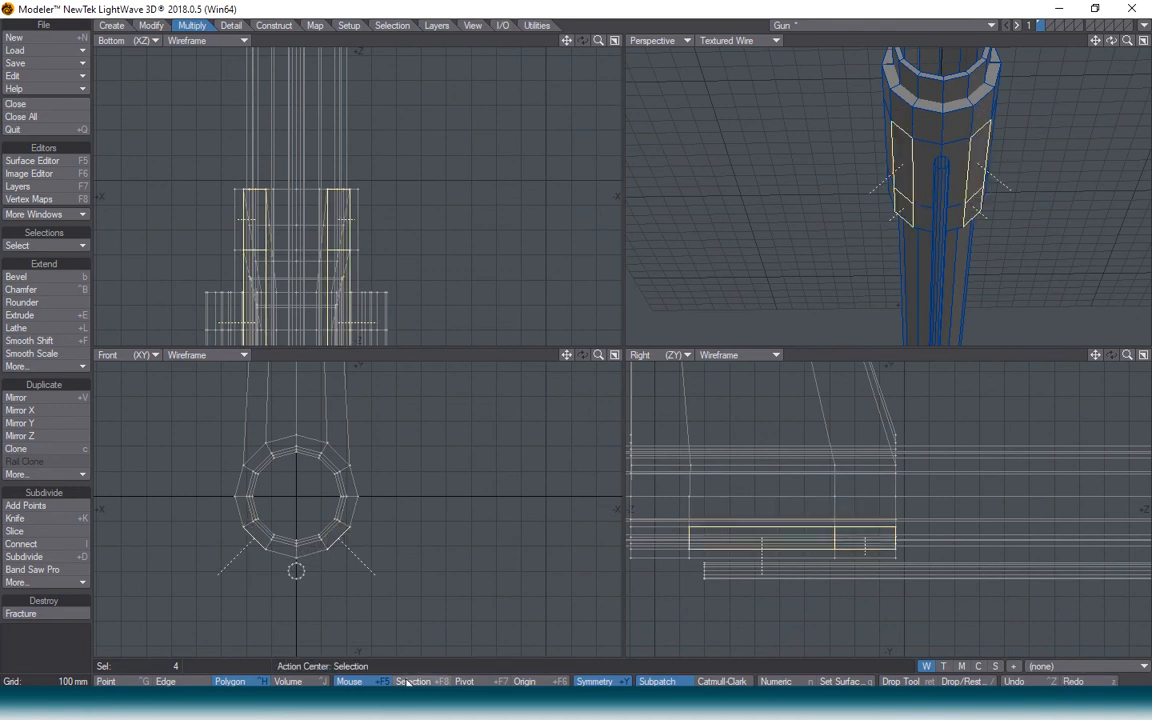
{"action": "left_click", "coordinate": [352, 681]}
{"action": "left_click", "coordinate": [334, 548]}
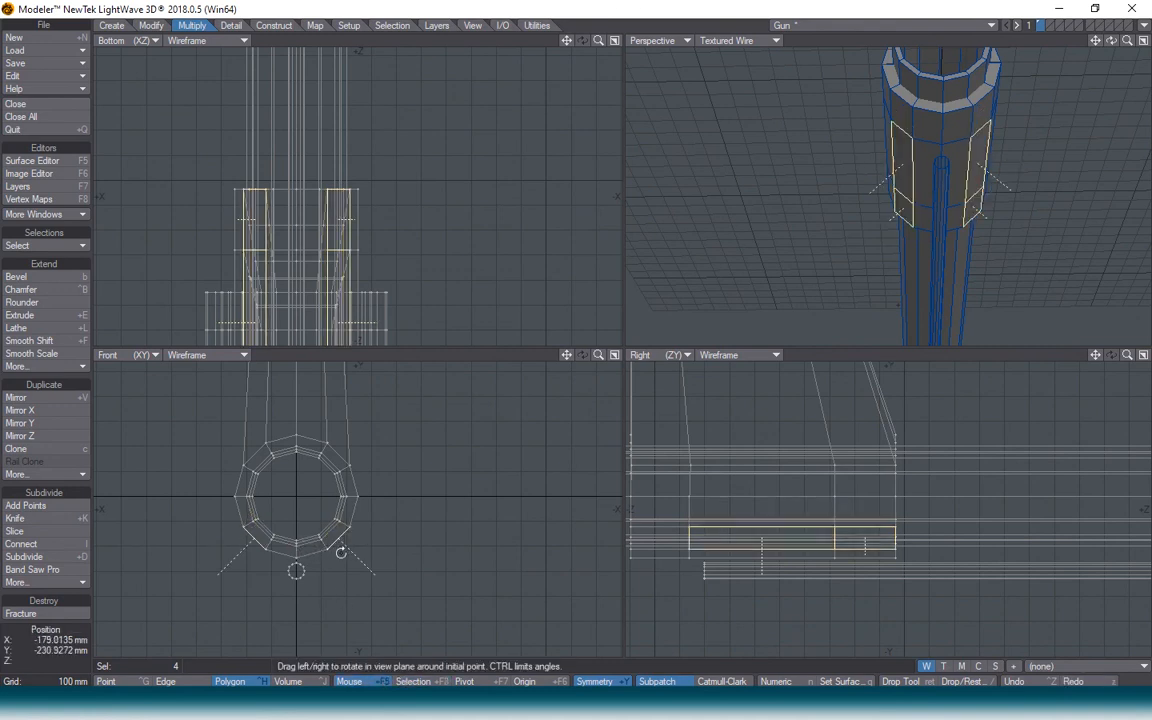
{"action": "left_click_drag", "start_coordinate": [321, 549], "coordinate": [341, 570]}
Move the selected polygons down and inward so they enclose the thin rod beneath the barrel, and deselect them.
{"action": "key", "text": "t"}
{"action": "mouse_move", "coordinate": [259, 579]}
{"action": "left_mouse_down"}
{"action": "mouse_move", "coordinate": [272, 584]}
{"action": "mouse_move", "coordinate": [259, 578]}
{"action": "left_mouse_up"}
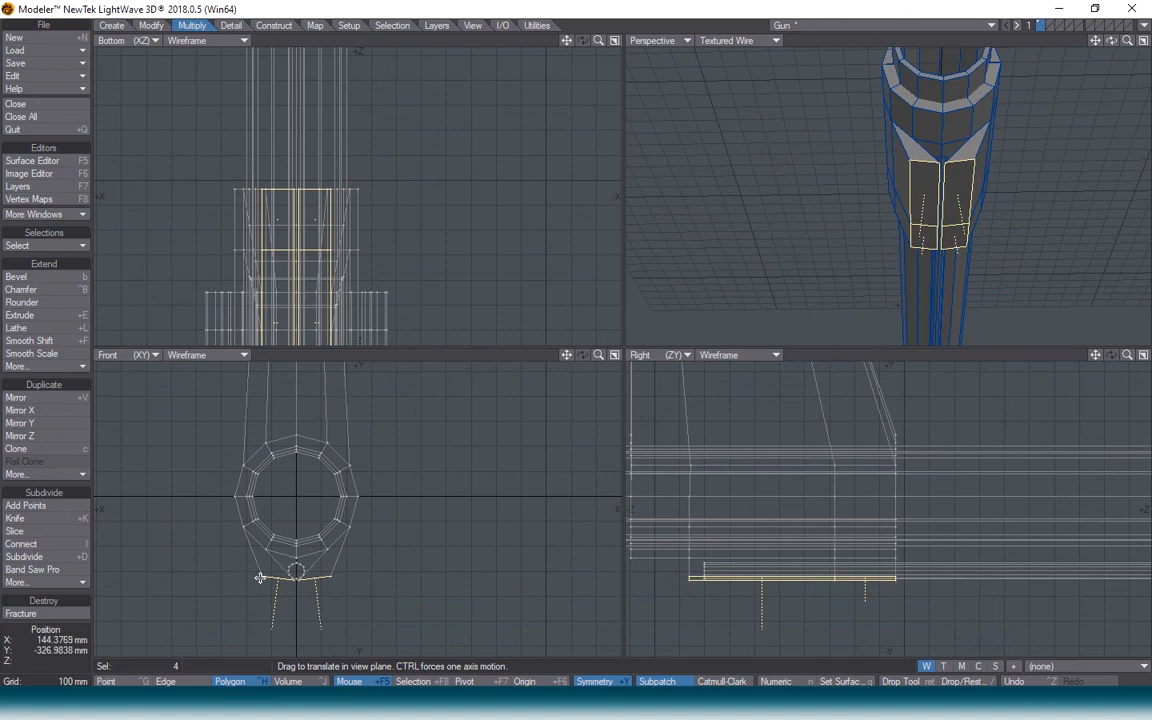
{"action": "left_click_drag", "start_coordinate": [700, 320], "coordinate": [630, 325], "text": "alt"}
{"action": "key", "text": "Return"}
{"action": "key", "text": "slash"}
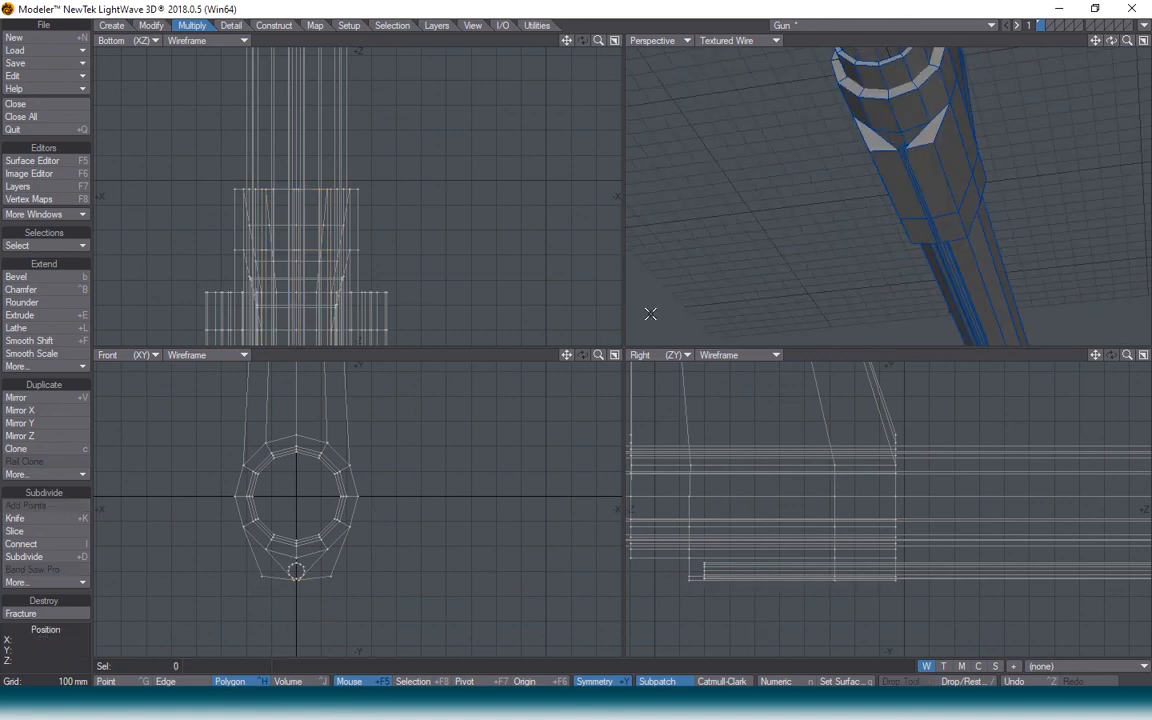
Display the perspective view in Texture shading and view the whole sight block and barrel.
{"action": "left_click", "coordinate": [765, 40]}
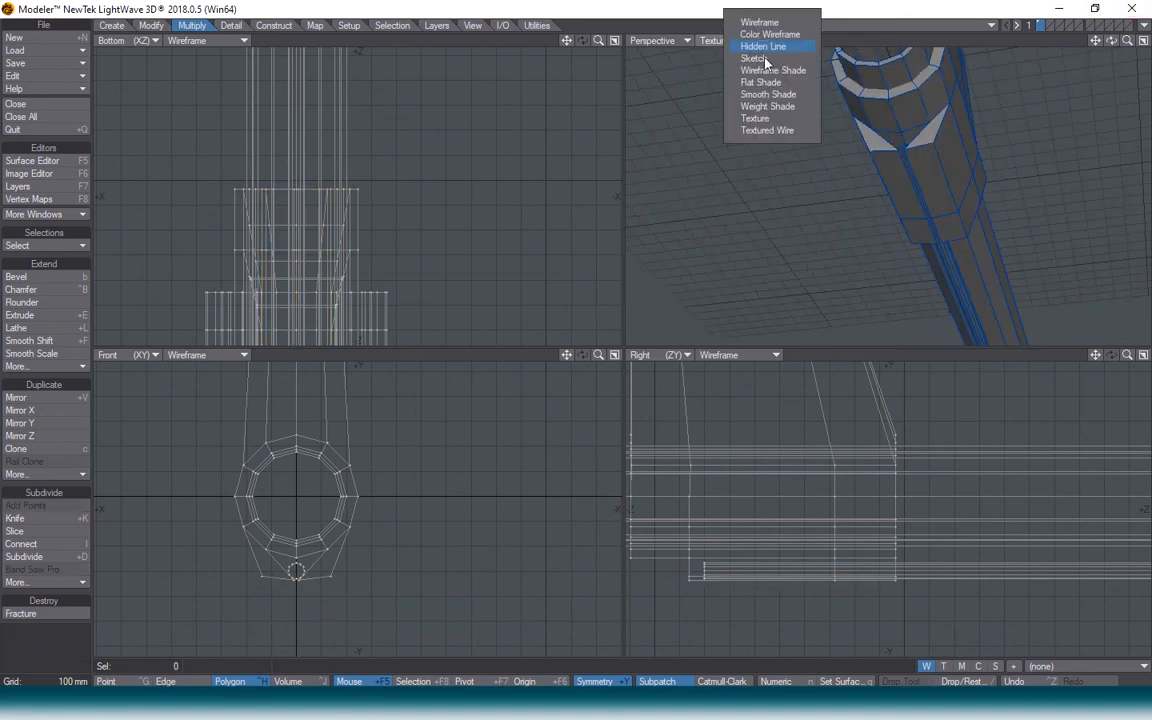
{"action": "left_click", "coordinate": [755, 122]}
{"action": "key", "text": "a"}
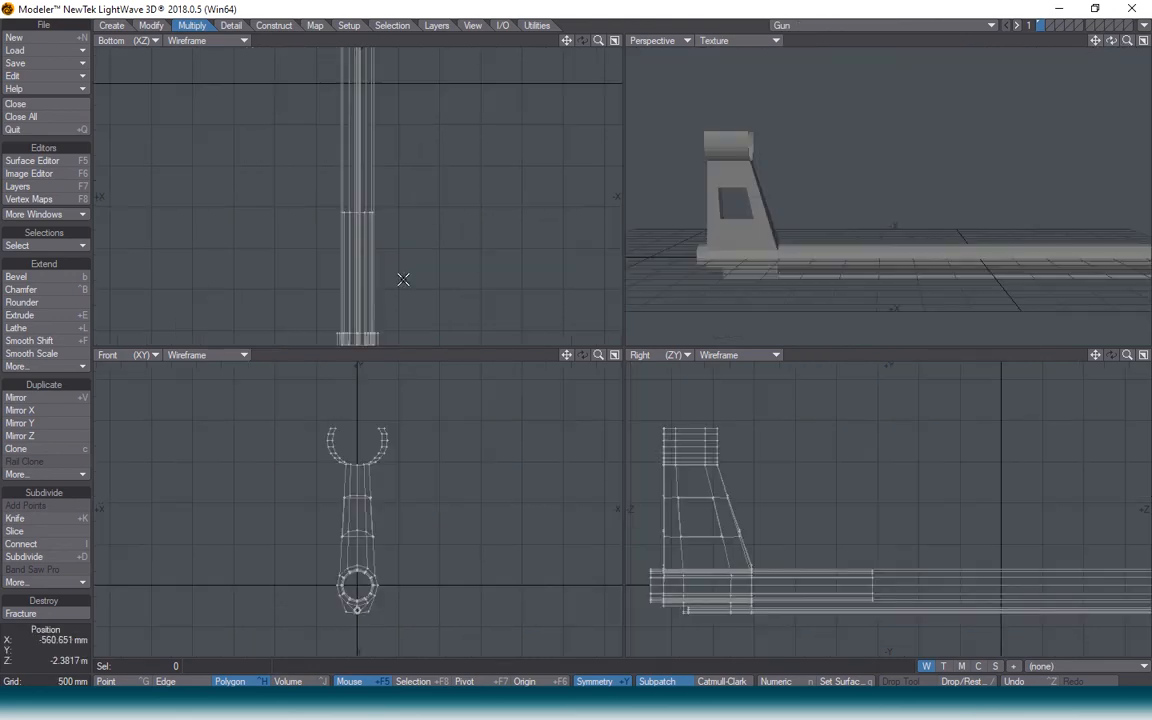
{"action": "scroll", "coordinate": [829, 174], "scroll_direction": "down", "scroll_amount": 2}
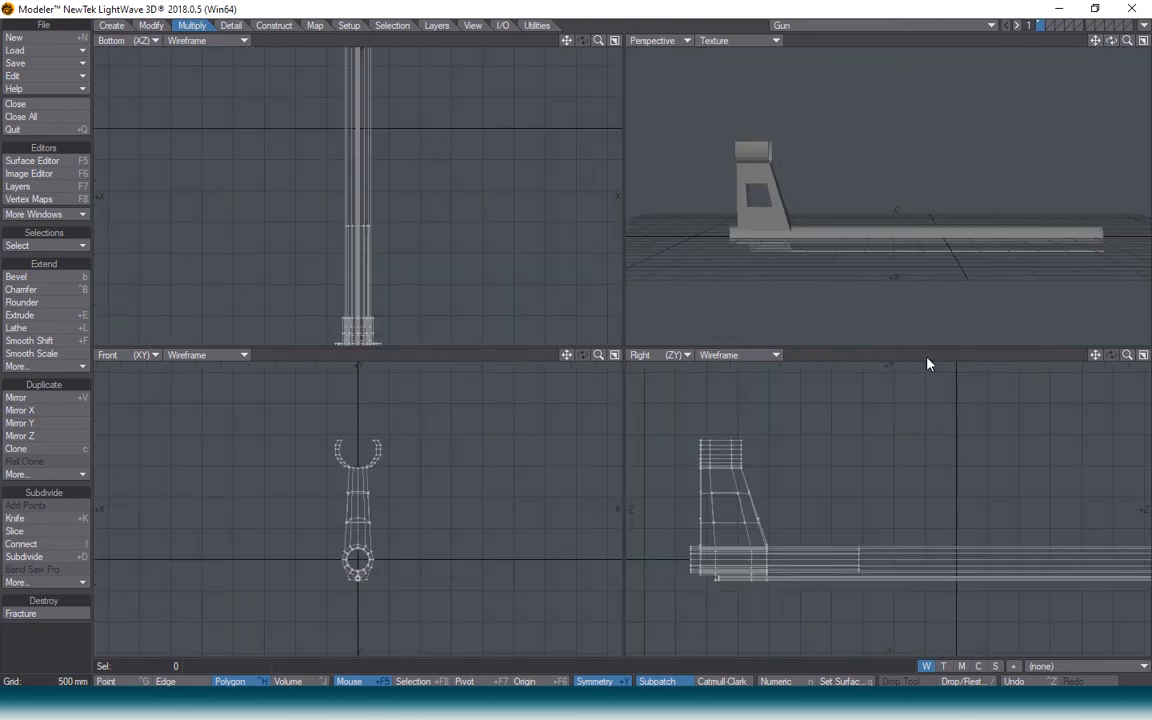